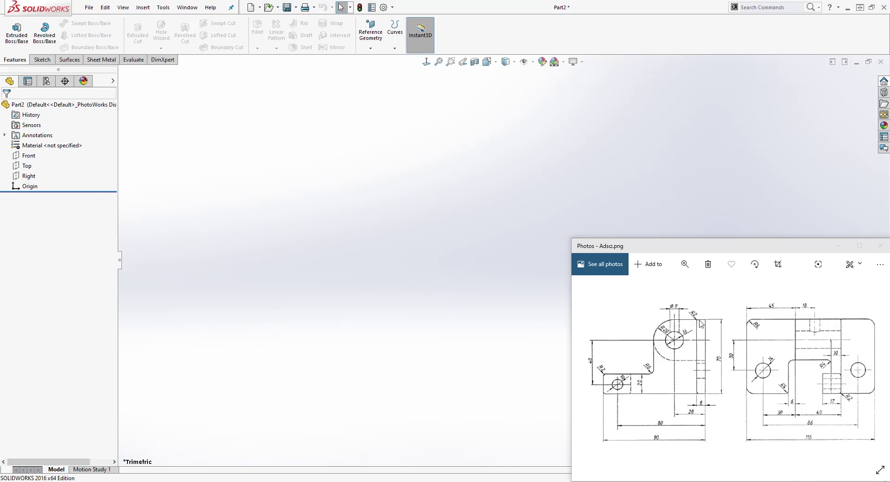
# Start a sketch on the Right plane and draw a circle about 84 mm in diameter centred on the origin
pyautogui.click(37, 177)
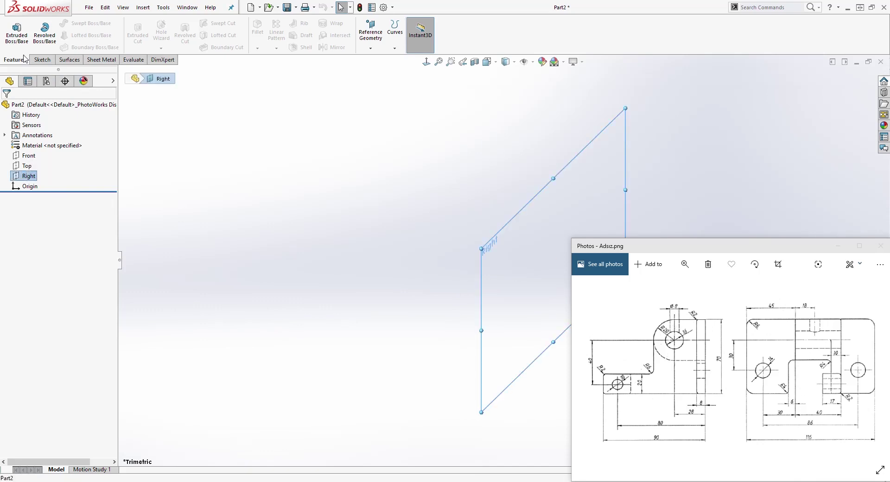
pyautogui.click(41, 59)
pyautogui.click(14, 34)
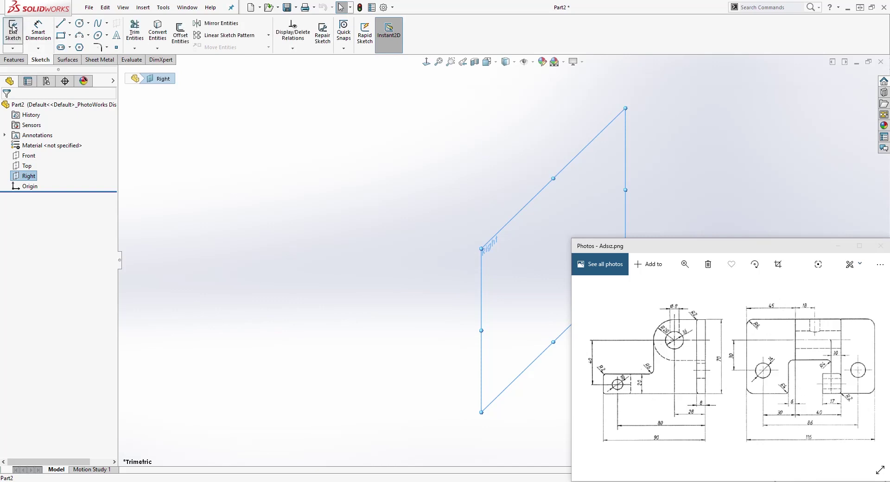
pyautogui.click(79, 22)
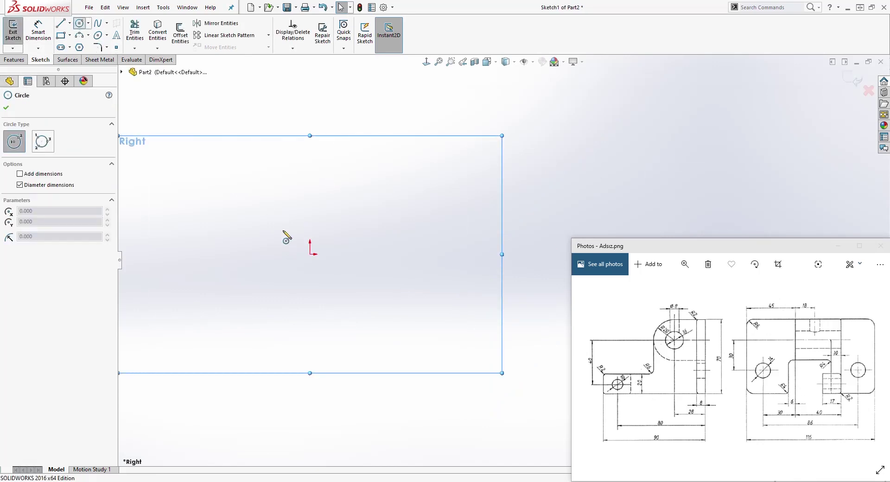
pyautogui.click(310, 254)
pyautogui.click(391, 203)
pyautogui.press('Escape')
pyautogui.scroll(3, 554, 193)
pyautogui.scroll(-2, 517, 263)
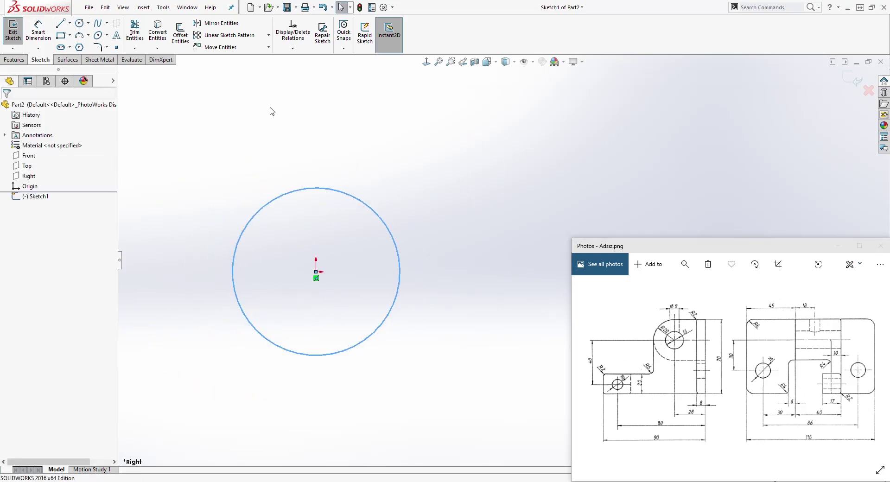
# Draw three connected lines from the circle's top point: about 74 mm horizontally outward, vertically down, and horizontally back beneath the circle
pyautogui.click(61, 23)
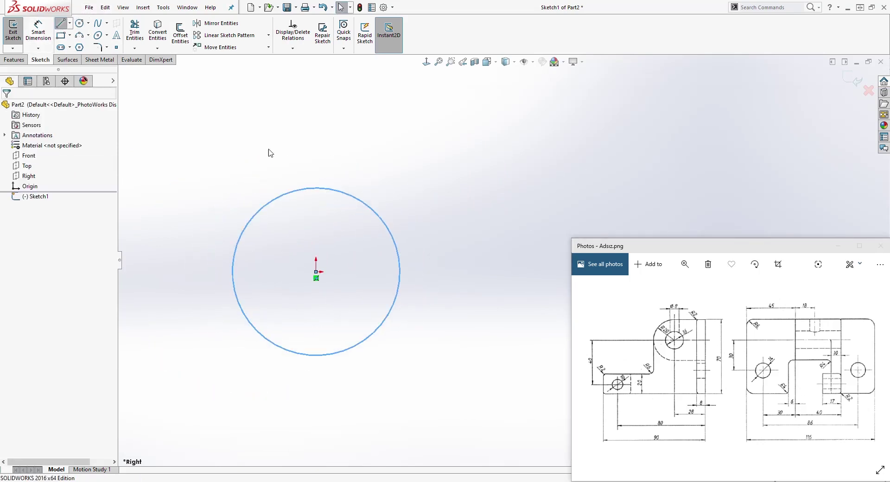
pyautogui.click(316, 188)
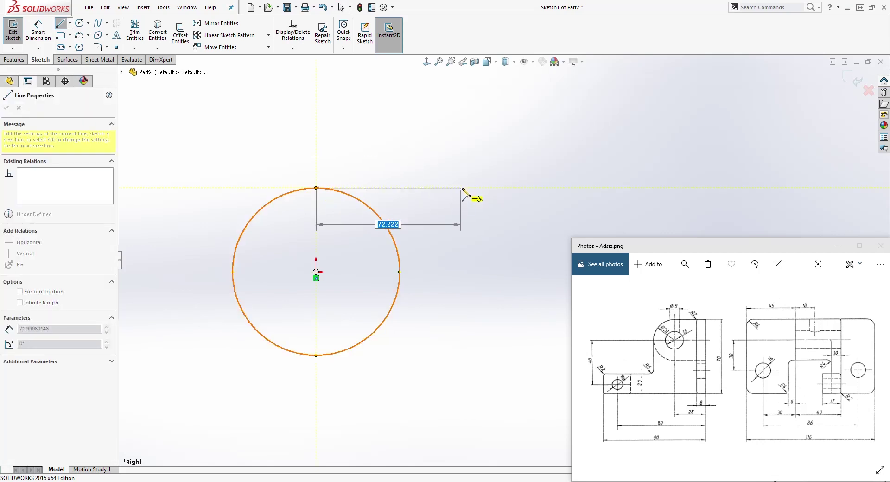
pyautogui.click(465, 188)
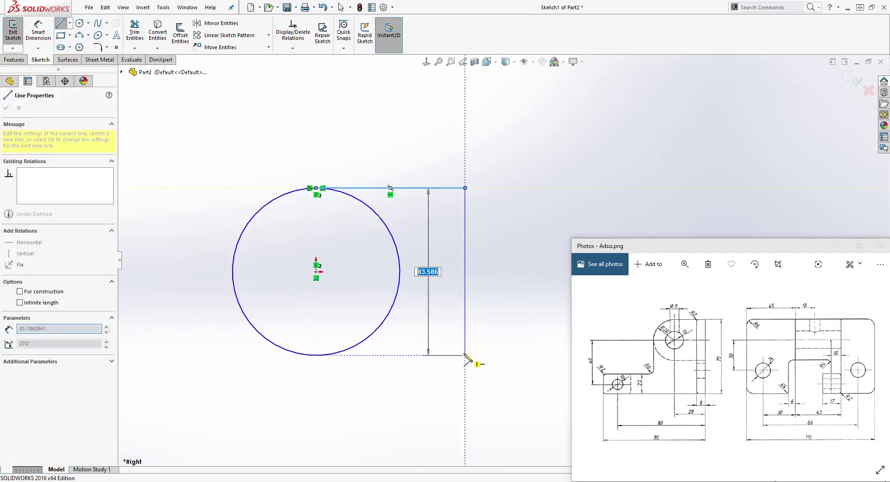
pyautogui.click(465, 360)
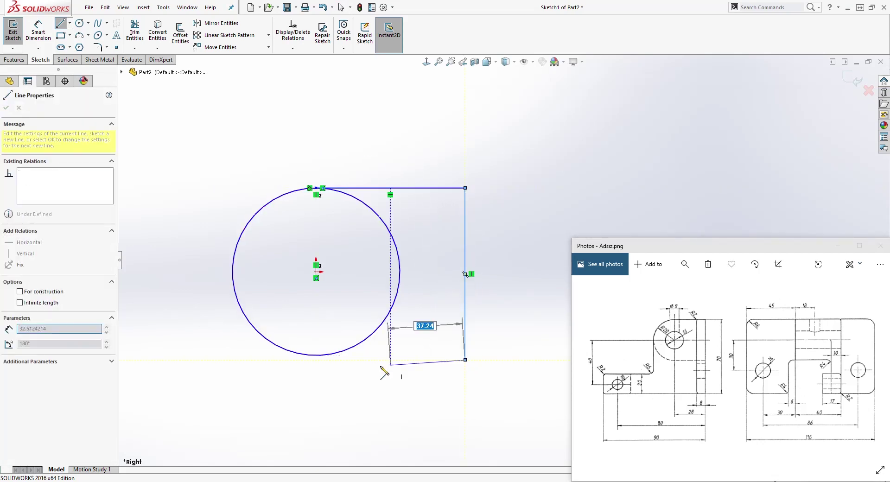
pyautogui.click(304, 360)
pyautogui.press('Escape')
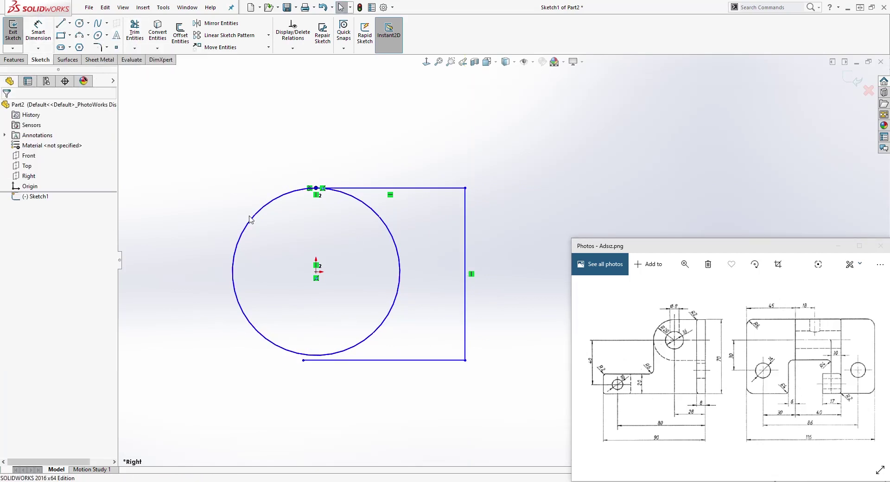
# Check the upper line's tangency to the circle and add a tangent relation between the lower line and the circle
pyautogui.click(355, 201)
pyautogui.keyDown('ctrl'); pyautogui.click(357, 199); pyautogui.keyUp('ctrl')
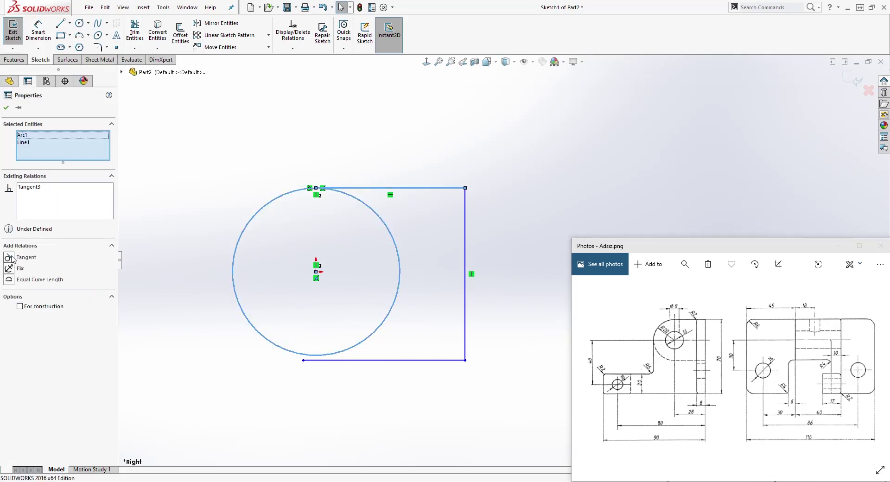
pyautogui.click(397, 325)
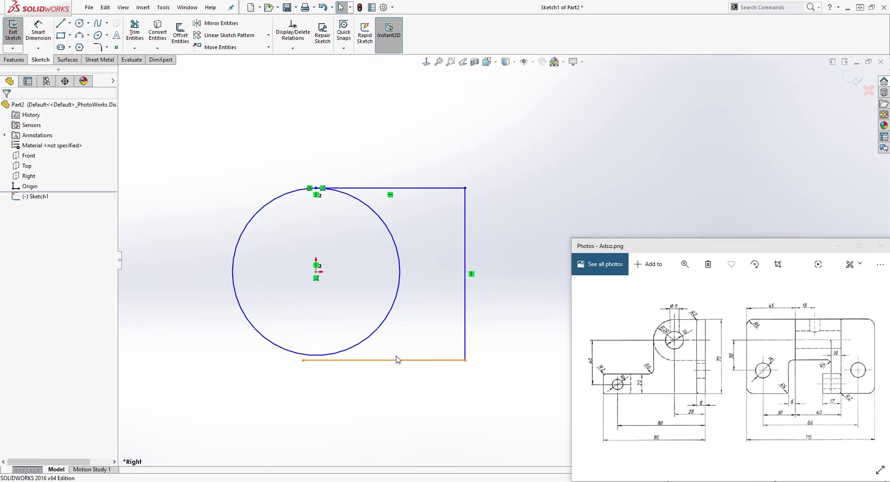
pyautogui.click(397, 361)
pyautogui.click(377, 328)
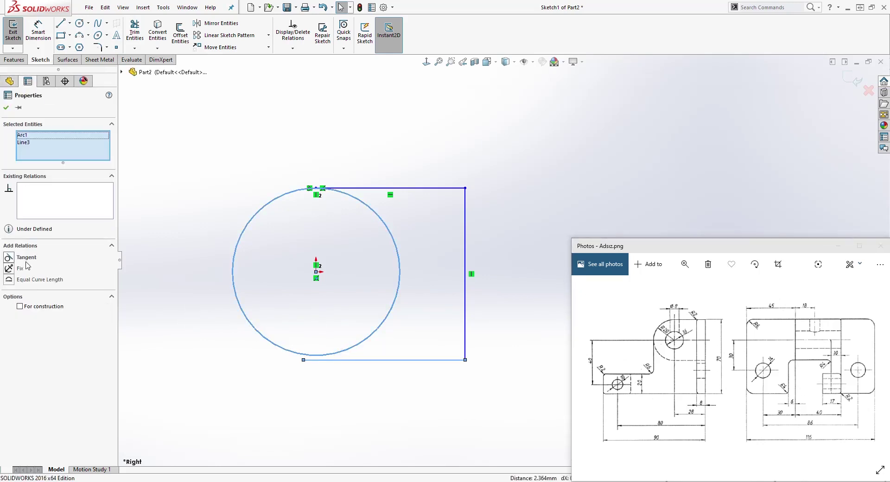
pyautogui.click(8, 258)
pyautogui.click(266, 204)
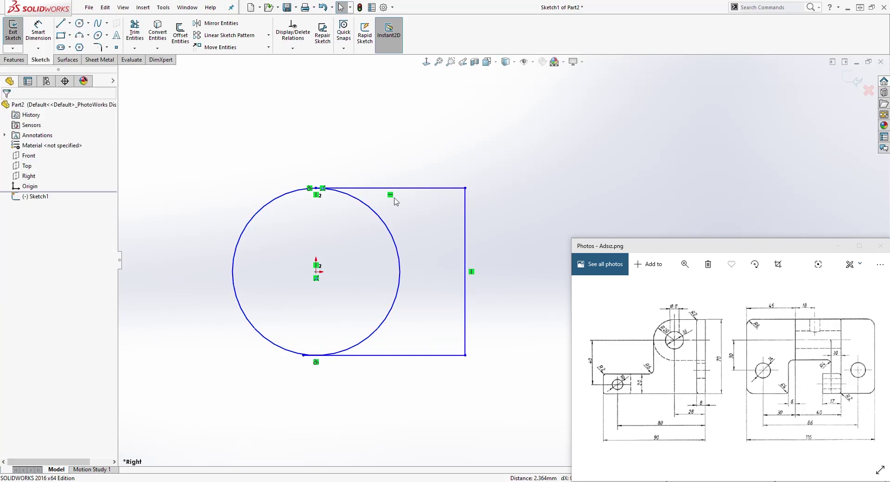
# Trim the circle's inner half and the lower line's overhang to leave a closed D-shaped profile
pyautogui.click(134, 30)
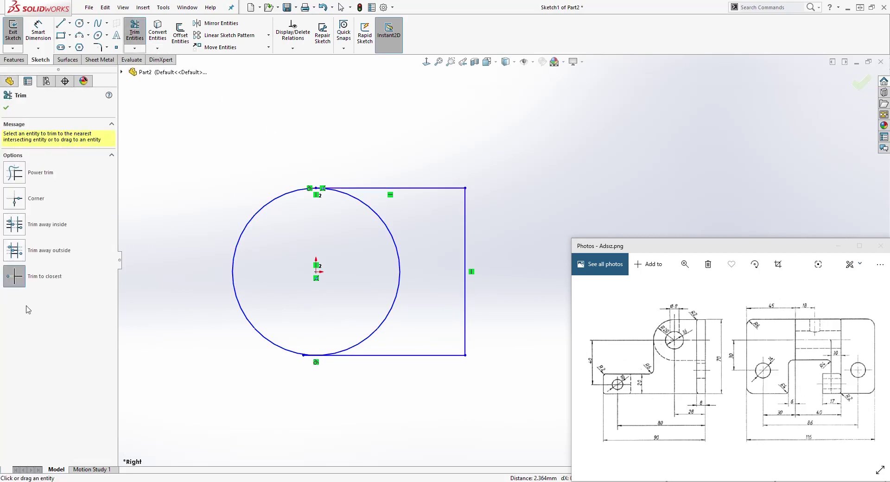
pyautogui.click(389, 232)
pyautogui.scroll(-2, 420, 363)
pyautogui.scroll(-2, 288, 357)
pyautogui.scroll(-1, 239, 332)
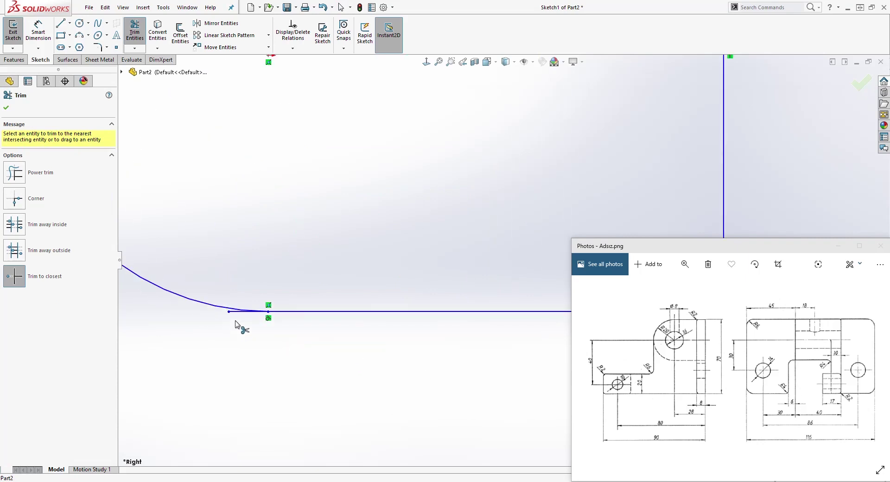
pyautogui.press('f')
pyautogui.scroll(-1, 644, 181)
pyautogui.scroll(-2, 512, 254)
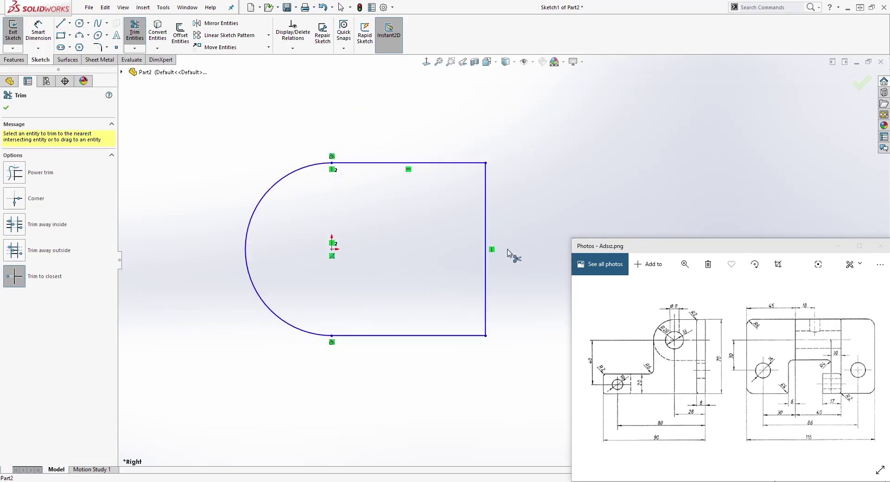
pyautogui.press('Escape')
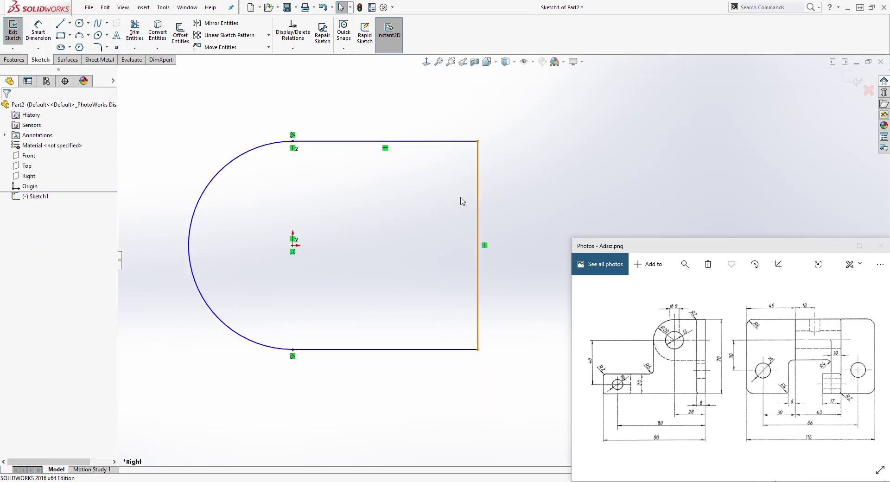
# Dimension the horizontal distance from the origin to the vertical line as 28 mm
pyautogui.click(38, 31)
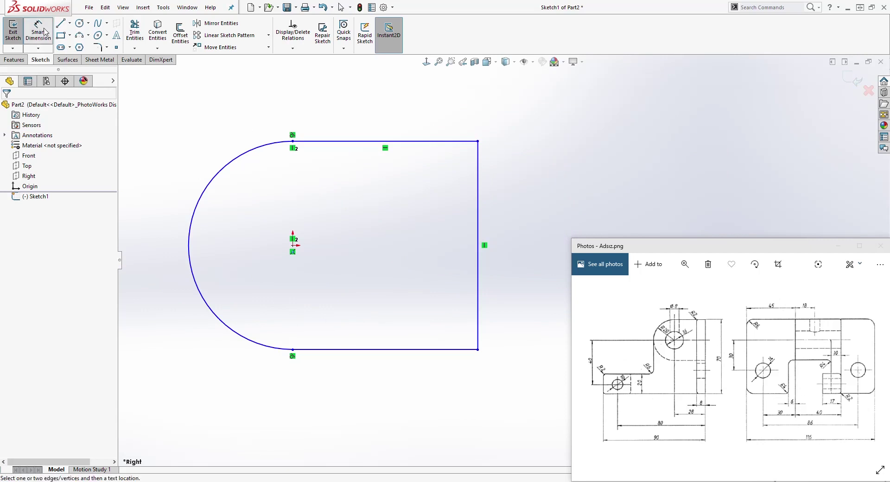
pyautogui.scroll(1, 333, 254)
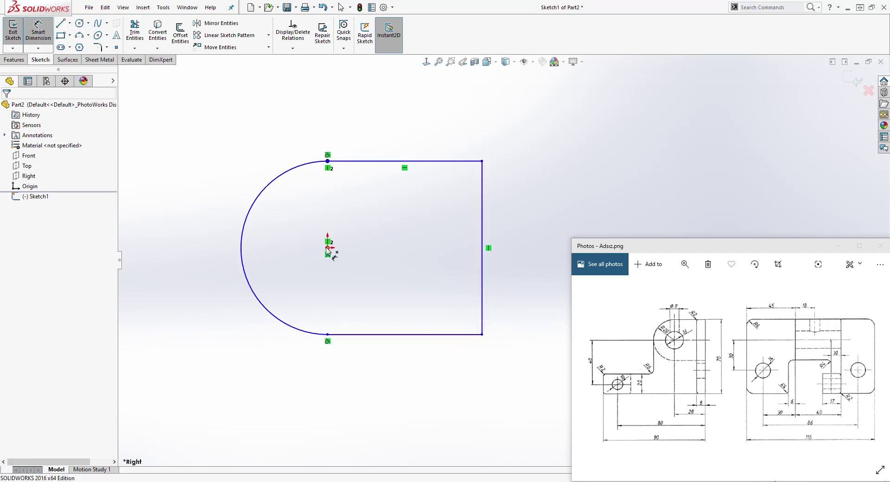
pyautogui.click(328, 247)
pyautogui.click(482, 228)
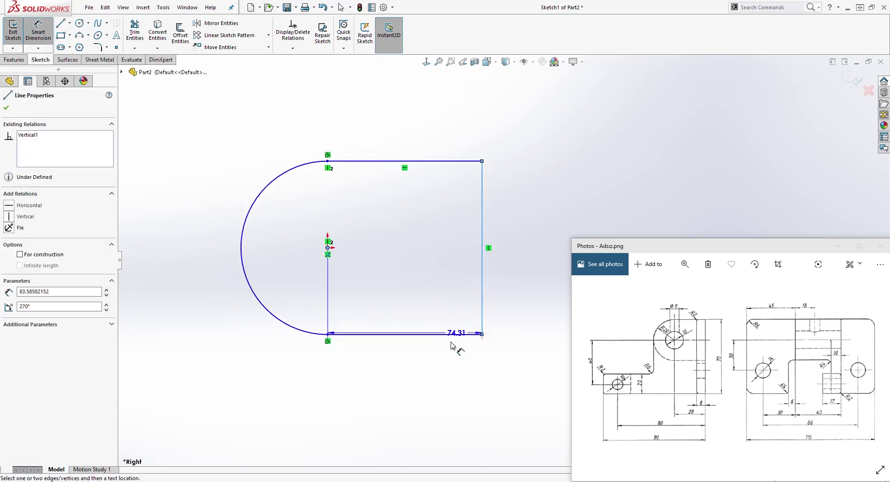
pyautogui.click(426, 383)
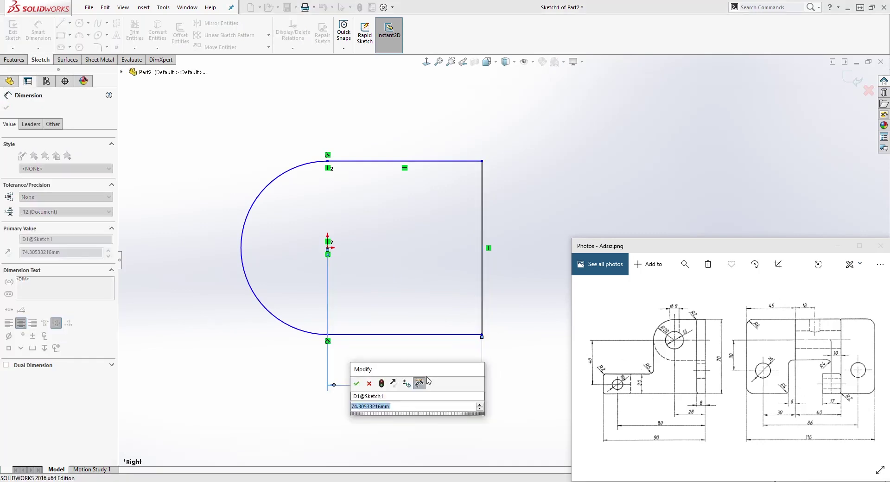
pyautogui.write('28')
pyautogui.press('Return')
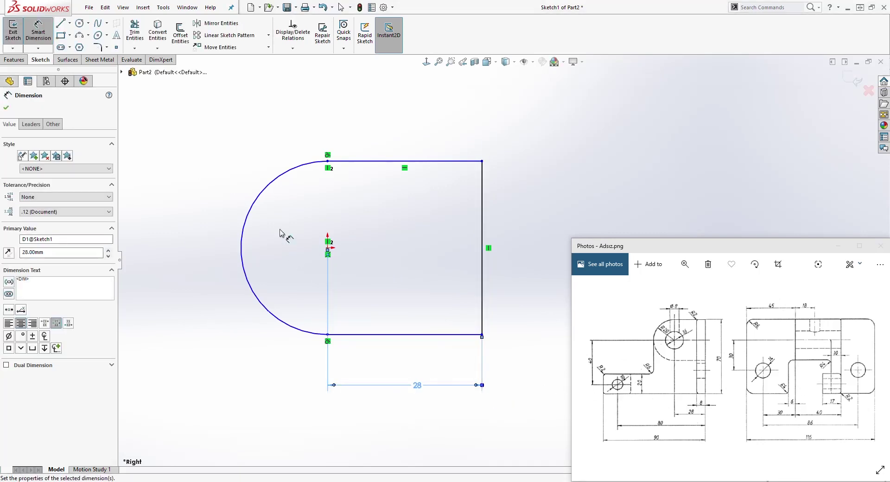
# Dimension the arc's radius as 20 mm
pyautogui.click(265, 190)
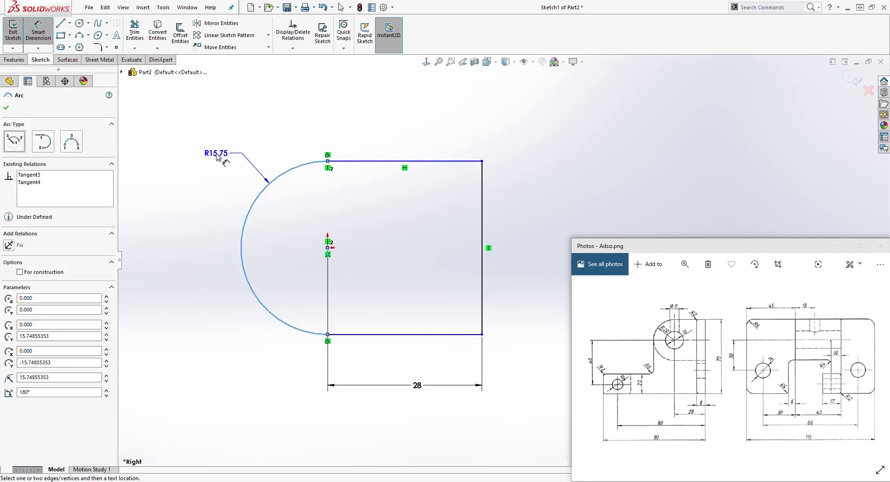
pyautogui.click(218, 159)
pyautogui.write('20')
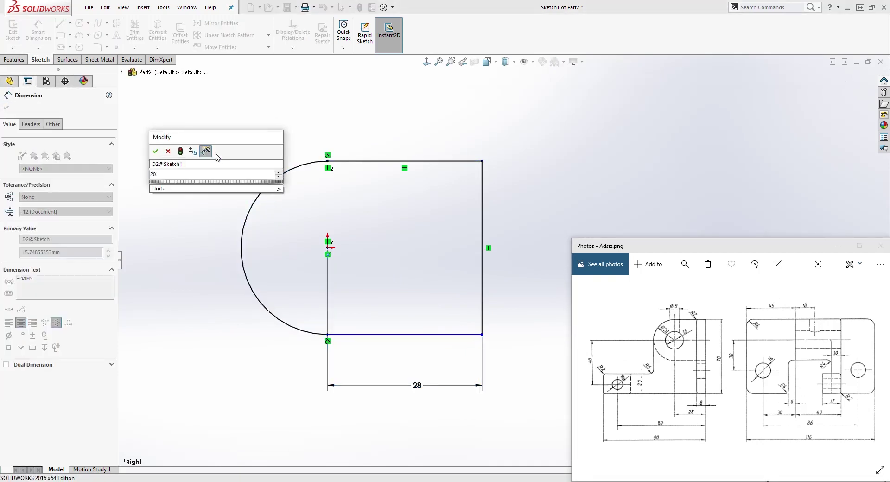
pyautogui.press('Return')
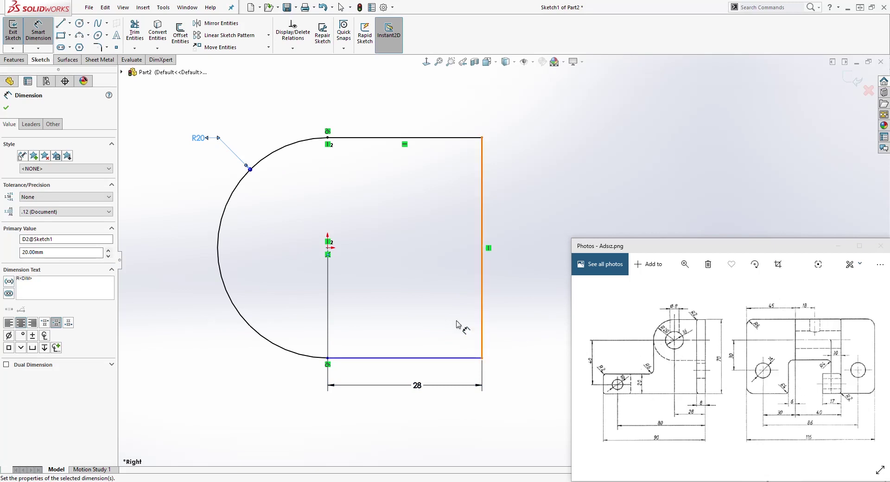
pyautogui.press('Escape')
# Test the arc's lower endpoint for free movement and add a horizontal relation to the lower line
pyautogui.moveTo(328, 358); pyautogui.dragTo(362, 352)
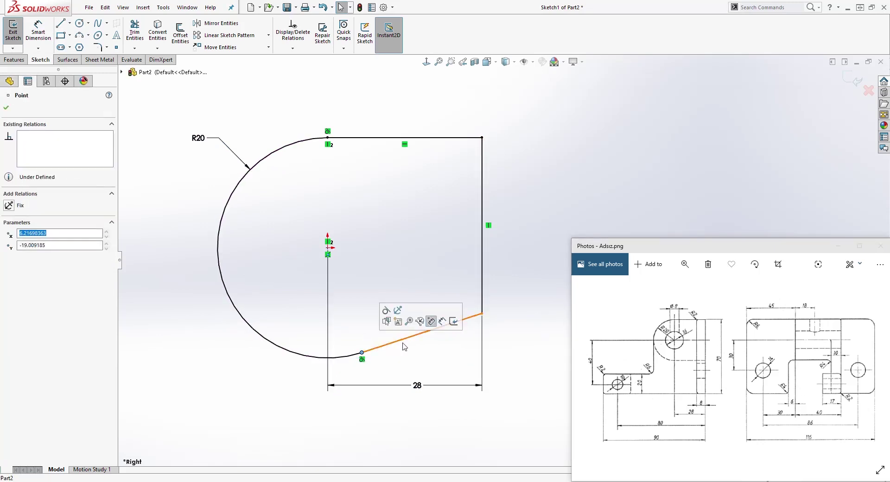
pyautogui.press('Escape')
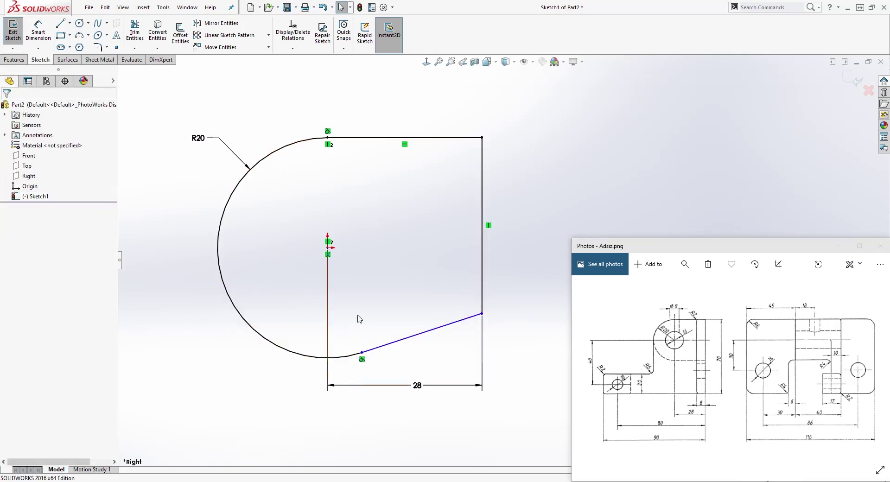
pyautogui.click(400, 336)
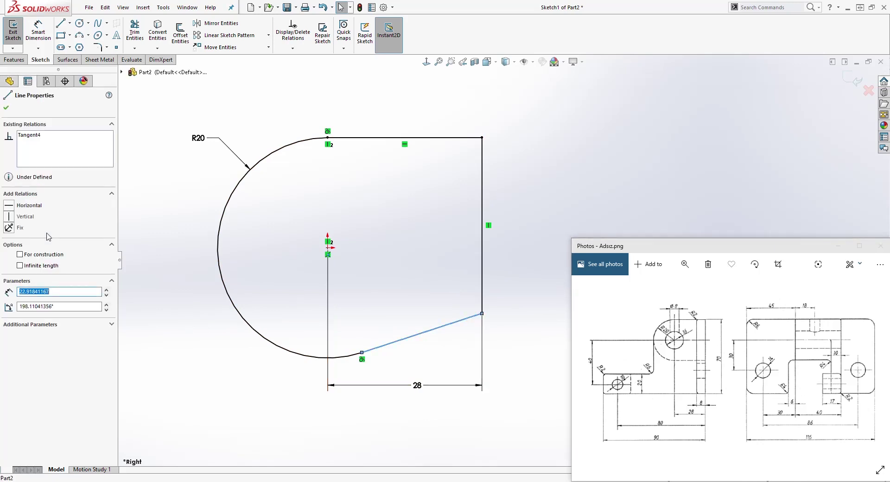
pyautogui.click(8, 208)
pyautogui.press('Escape')
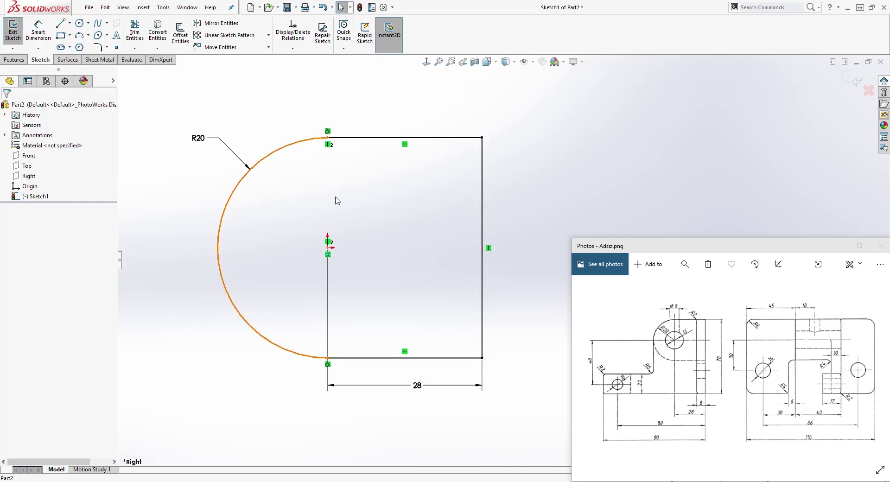
# Extrude the D-shaped profile as a boss with a blind depth of 40 mm
pyautogui.click(15, 60)
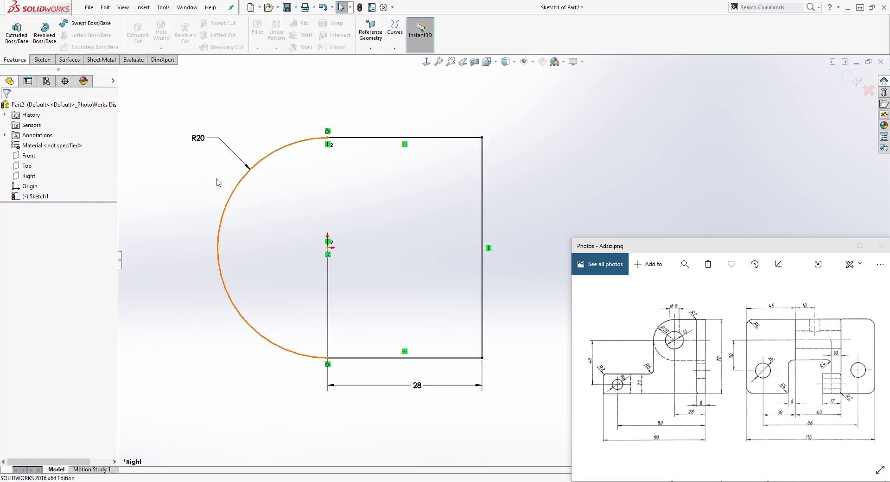
pyautogui.moveTo(220, 176); pyautogui.dragTo(91, 122, button='middle')
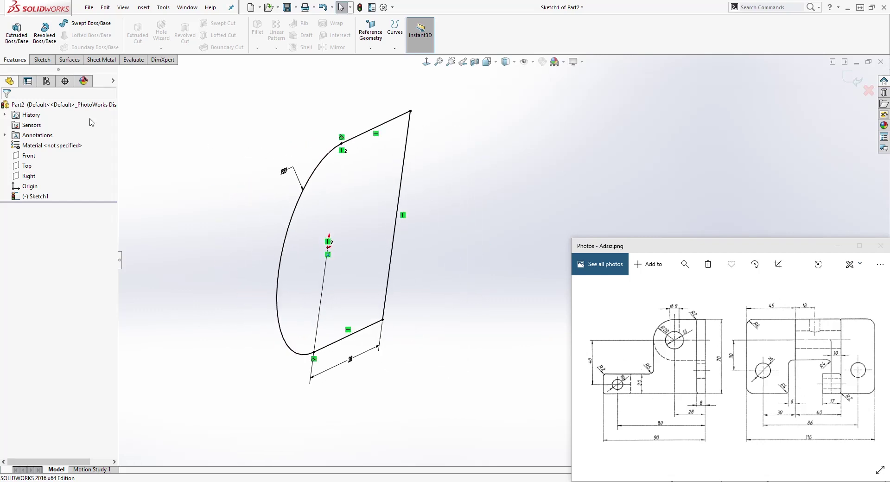
pyautogui.click(17, 32)
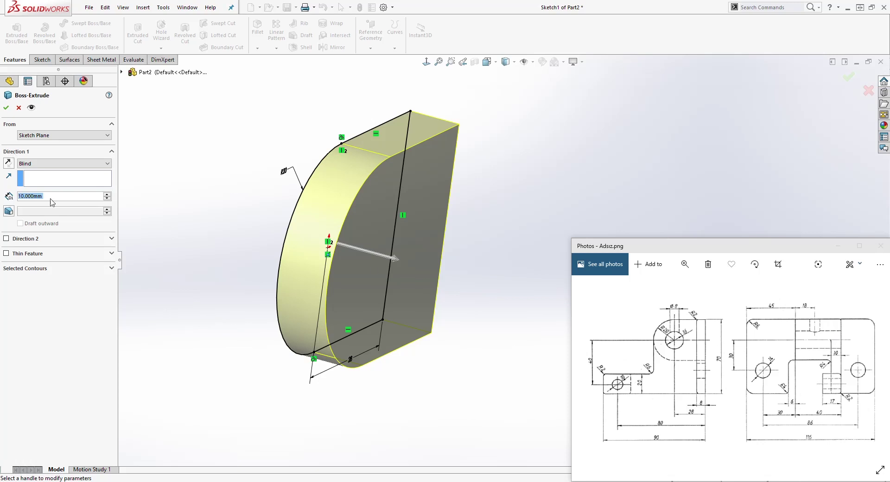
pyautogui.write('40')
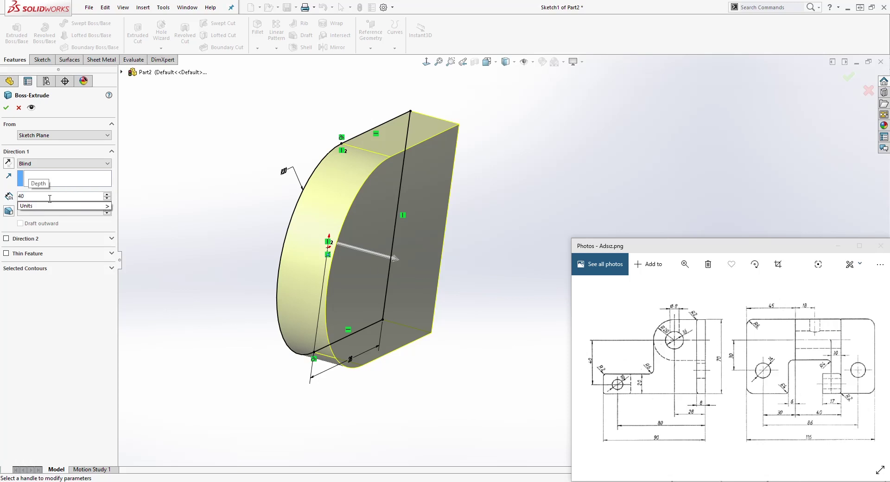
pyautogui.press('Return')
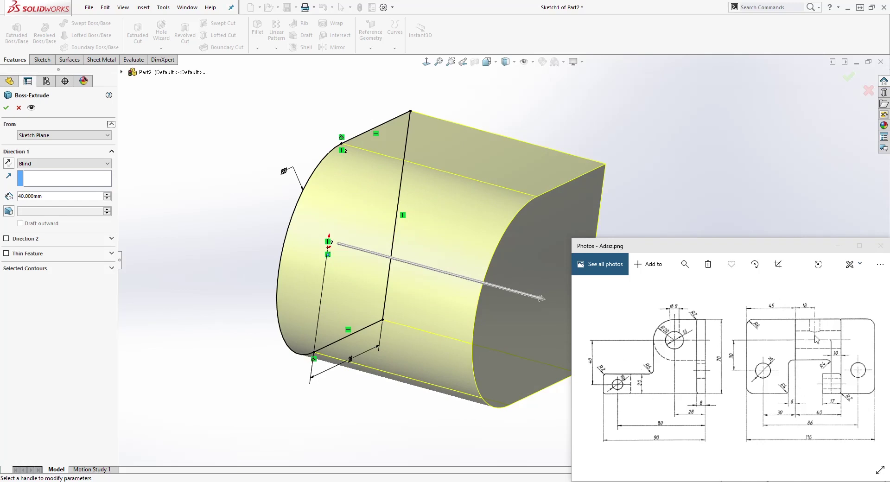
pyautogui.click(6, 108)
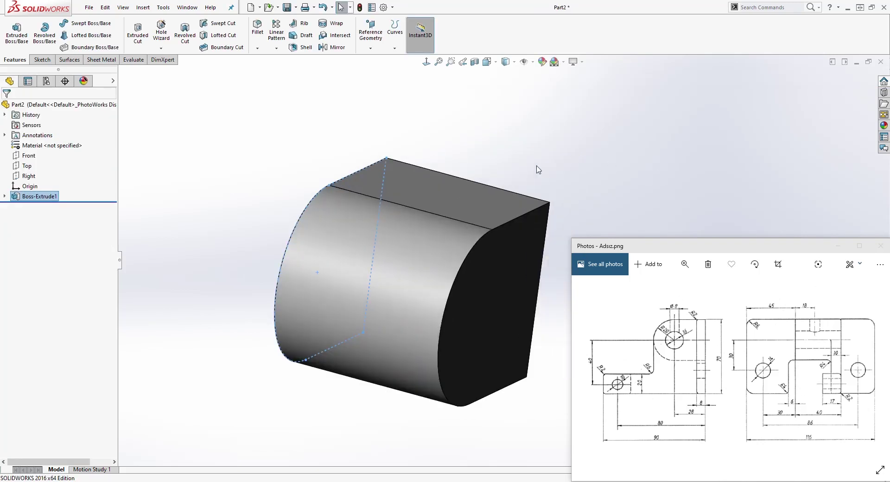
# Start a sketch on the flat D-shaped end face of the extruded body and view it face-on
pyautogui.click(497, 299)
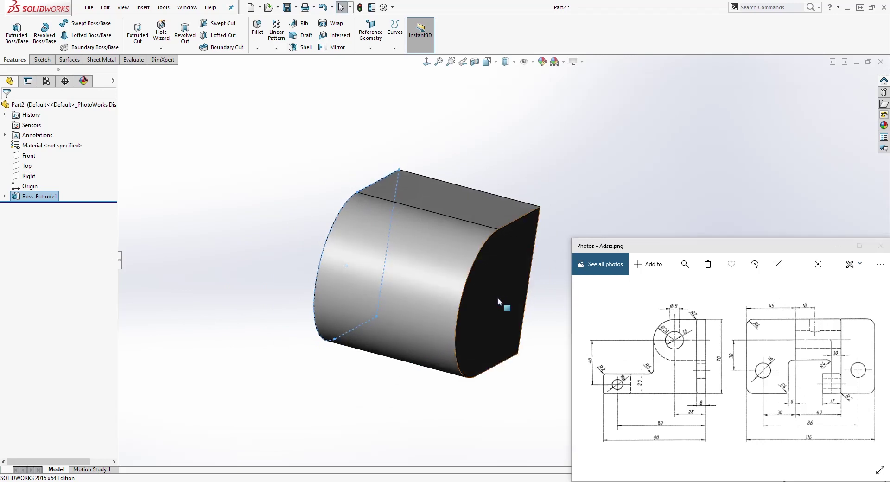
pyautogui.click(426, 62)
pyautogui.scroll(-5, 490, 284)
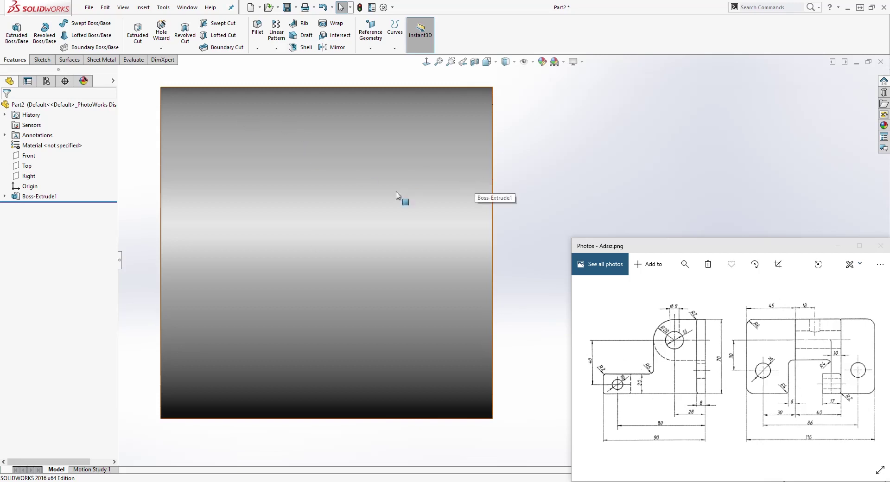
pyautogui.moveTo(536, 170); pyautogui.dragTo(499, 157, button='middle')
pyautogui.click(480, 144)
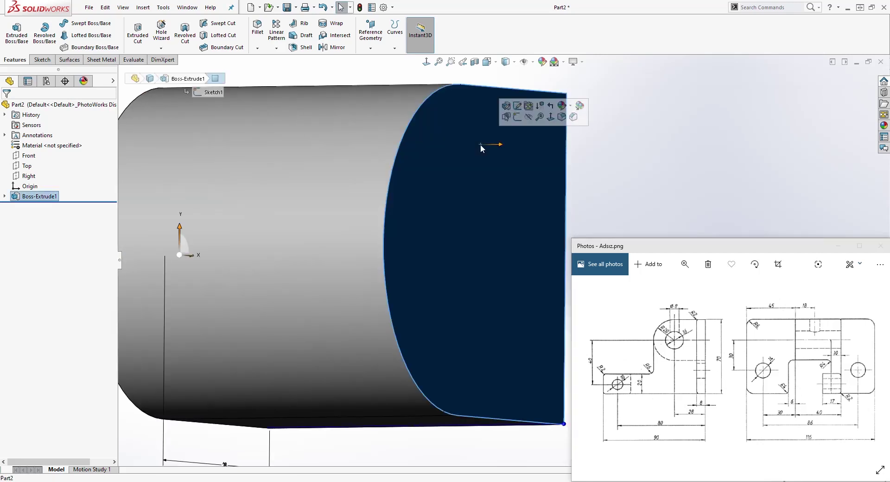
pyautogui.click(42, 59)
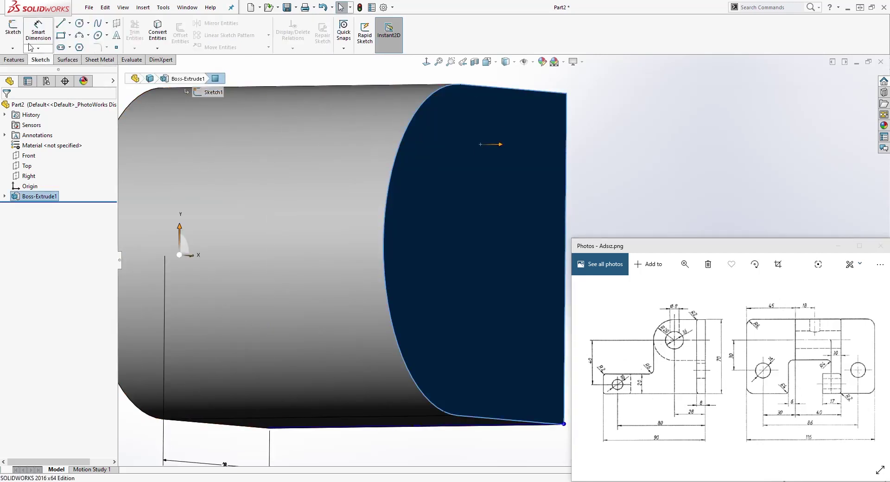
pyautogui.click(15, 30)
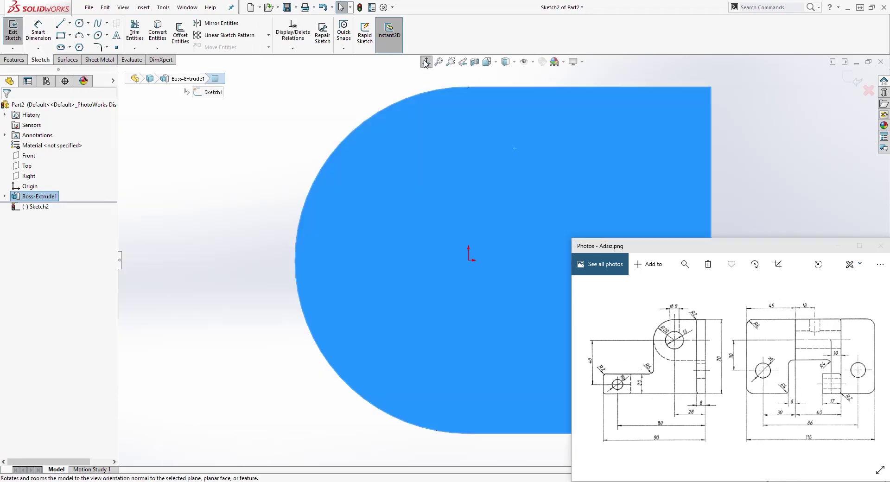
pyautogui.scroll(3, 751, 175)
pyautogui.scroll(-3, 510, 360)
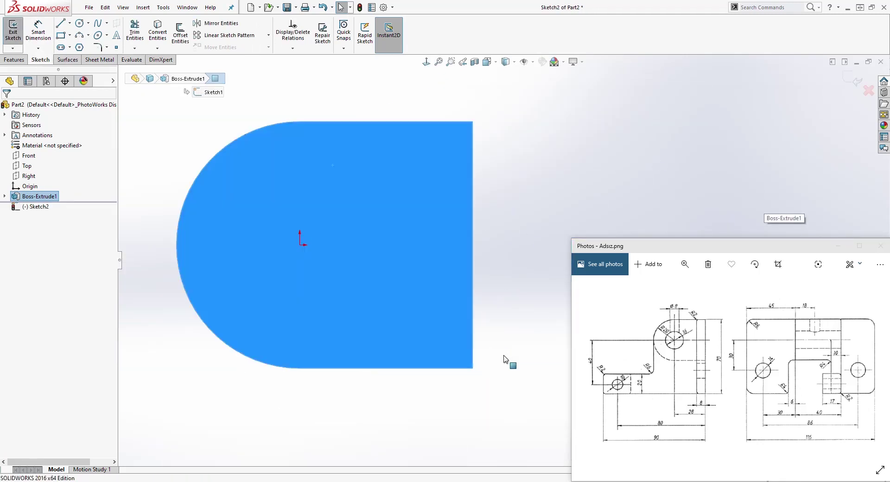
pyautogui.click(486, 319)
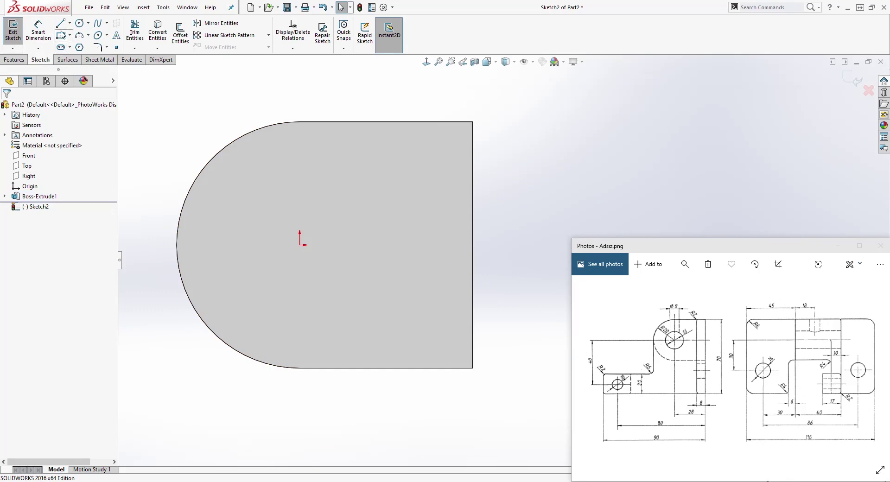
# Sketch connected lines from the face's upper square corner: about 62 mm down, across beyond the arc, 16 mm up, 45 mm back, and a short riser
pyautogui.click(61, 24)
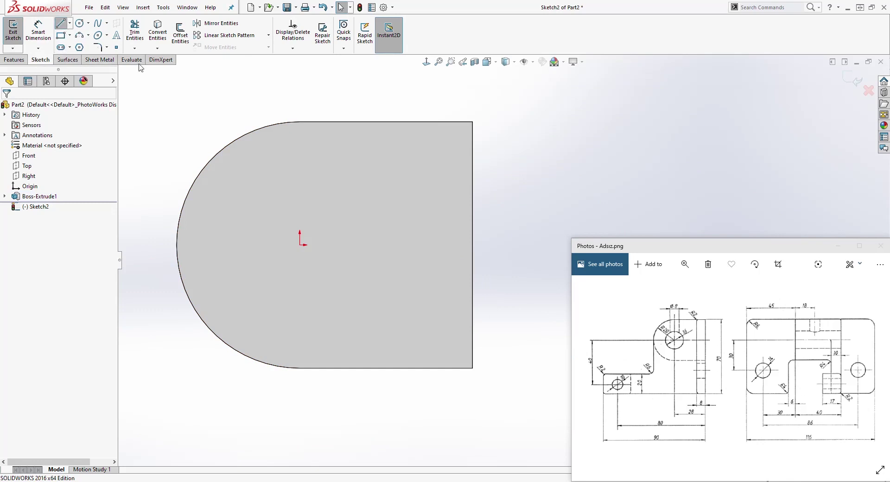
pyautogui.click(472, 122)
pyautogui.scroll(3, 499, 257)
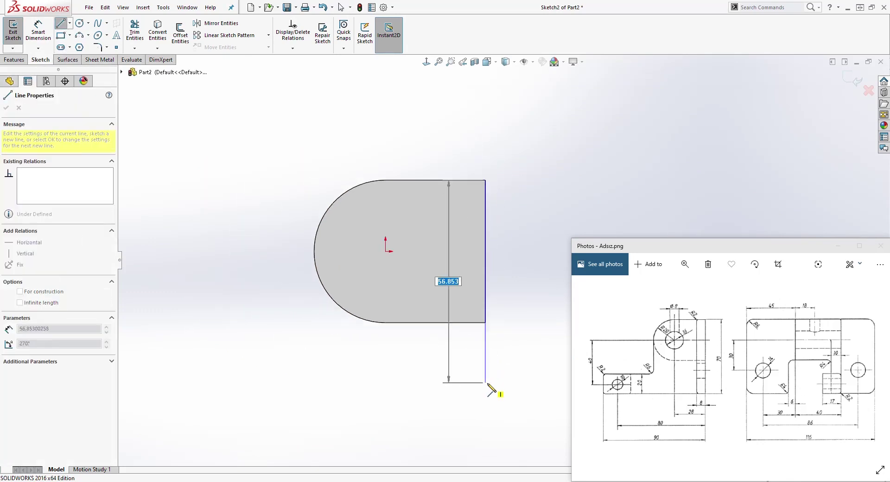
pyautogui.click(485, 399)
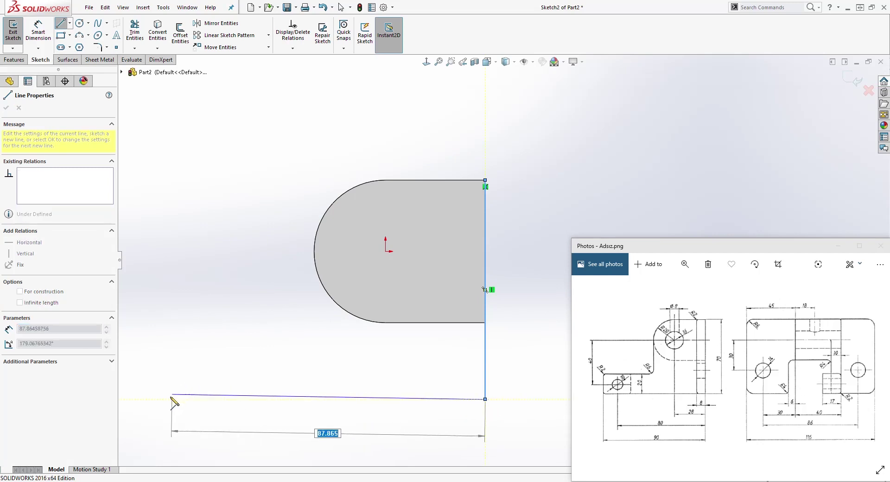
pyautogui.click(167, 399)
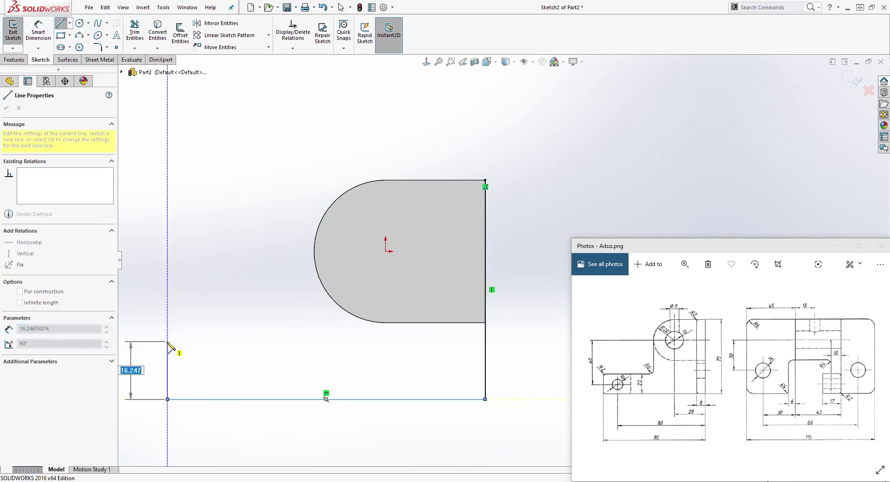
pyautogui.click(167, 342)
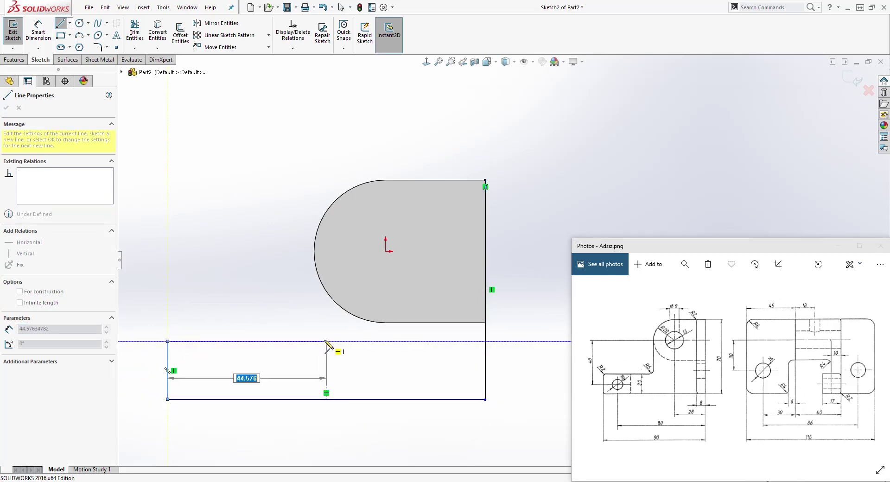
pyautogui.click(327, 342)
pyautogui.click(326, 314)
pyautogui.press('Escape')
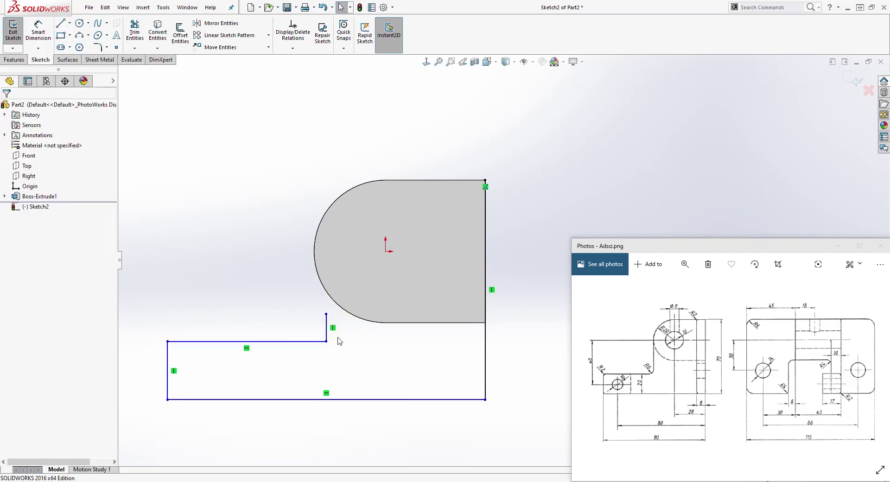
# Convert the body's rounded edge and its upper straight edge into sketch entities
pyautogui.click(338, 199)
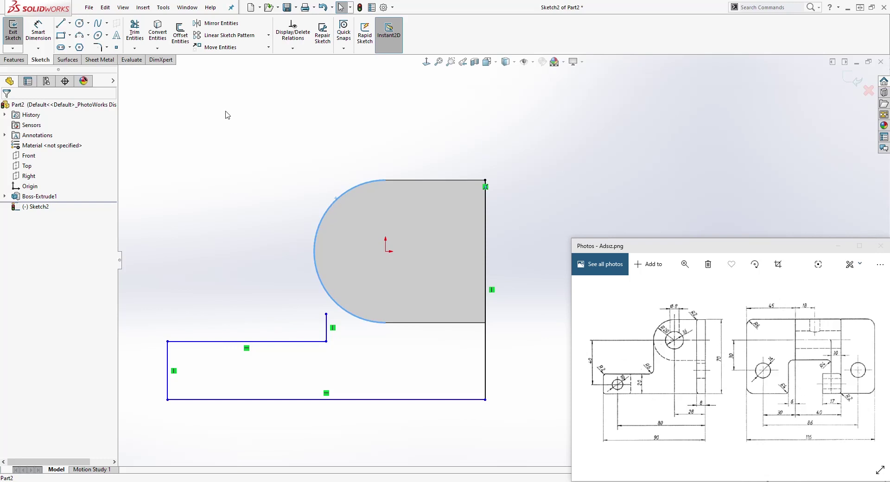
pyautogui.click(157, 32)
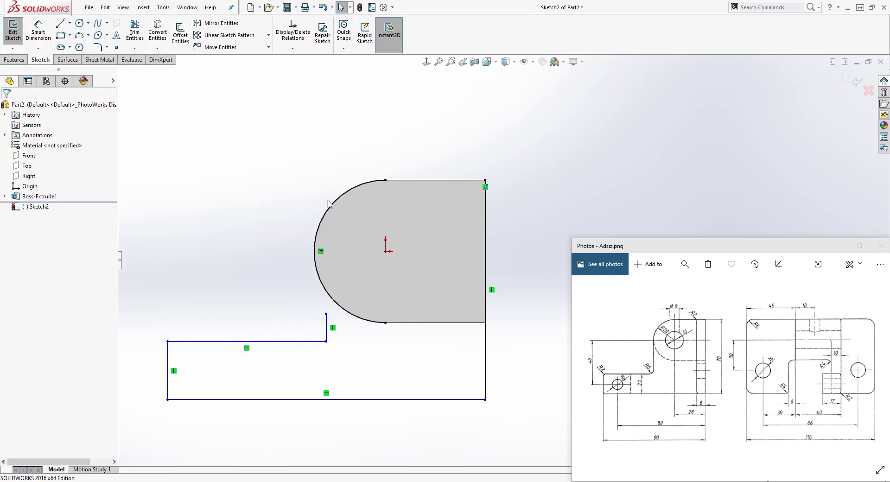
pyautogui.click(419, 182)
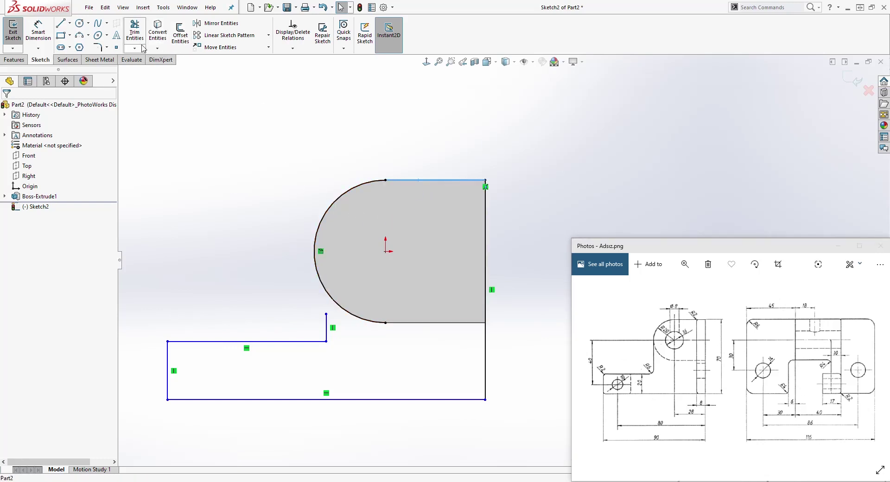
pyautogui.click(158, 33)
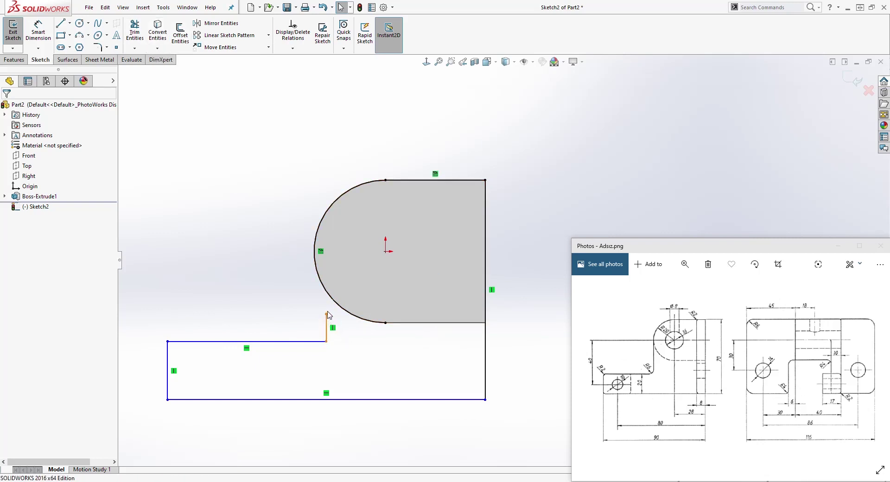
# Move the short riser line outside the arc and make it tangent to the arc
pyautogui.moveTo(327, 315); pyautogui.dragTo(306, 278)
pyautogui.press('Escape')
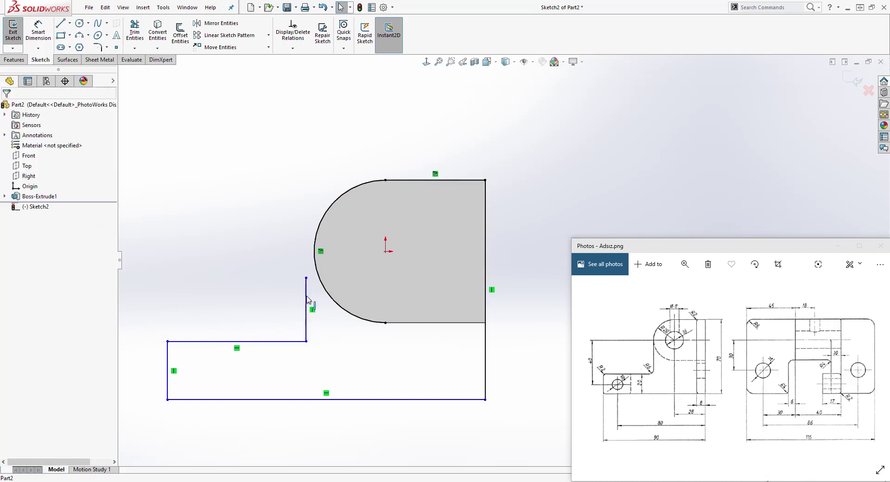
pyautogui.click(307, 301)
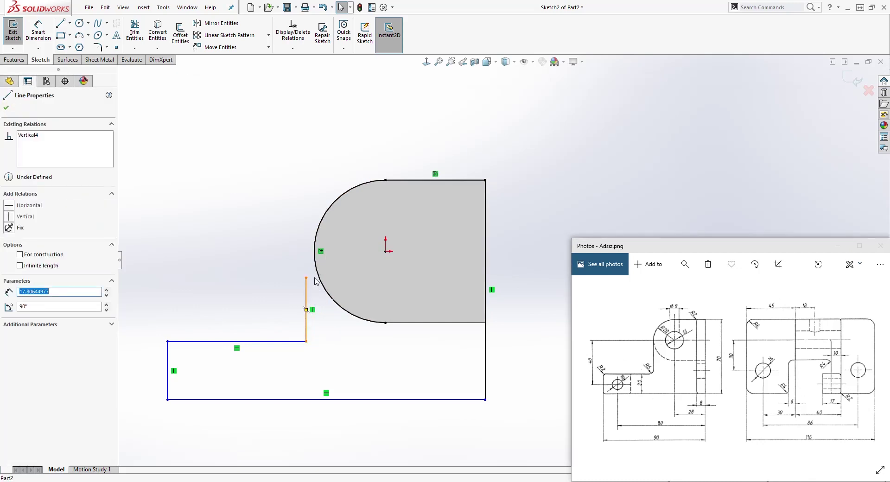
pyautogui.keyDown('ctrl'); pyautogui.click(317, 277); pyautogui.keyUp('ctrl')
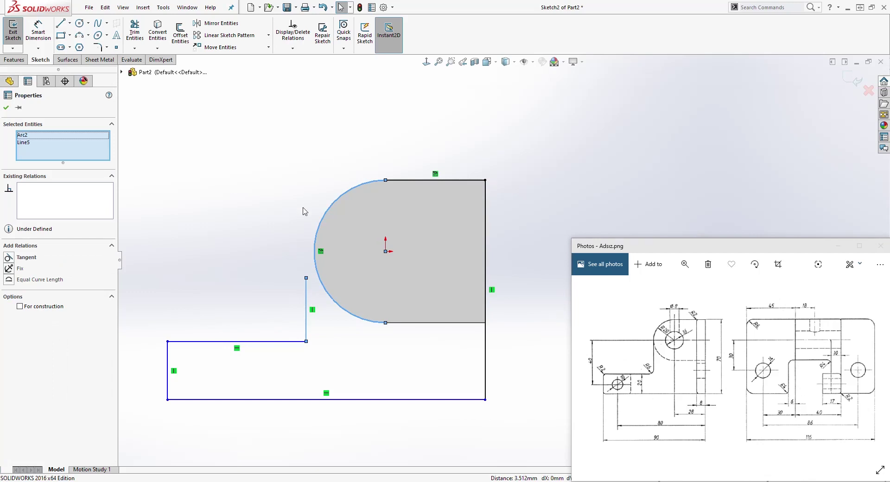
pyautogui.click(9, 258)
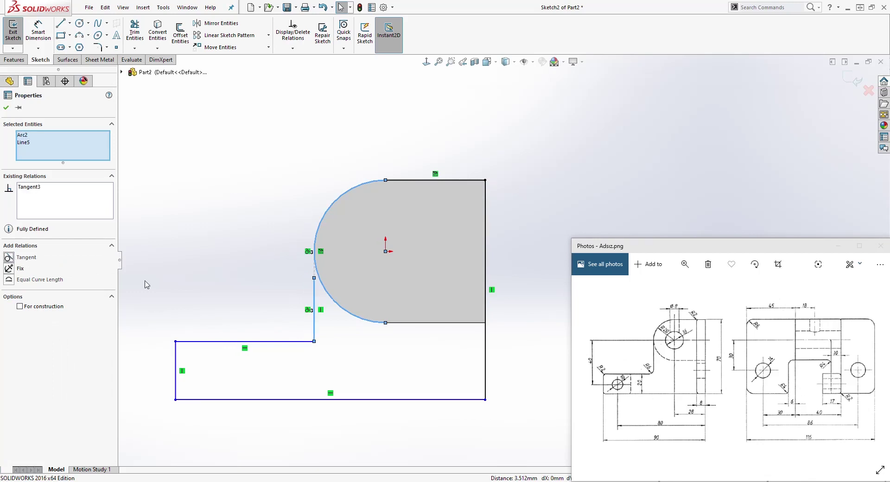
pyautogui.click(293, 290)
# Extend the riser above the arc, and trim off its part above the tangent point and the arc's lower portion
pyautogui.moveTo(315, 279); pyautogui.dragTo(314, 163)
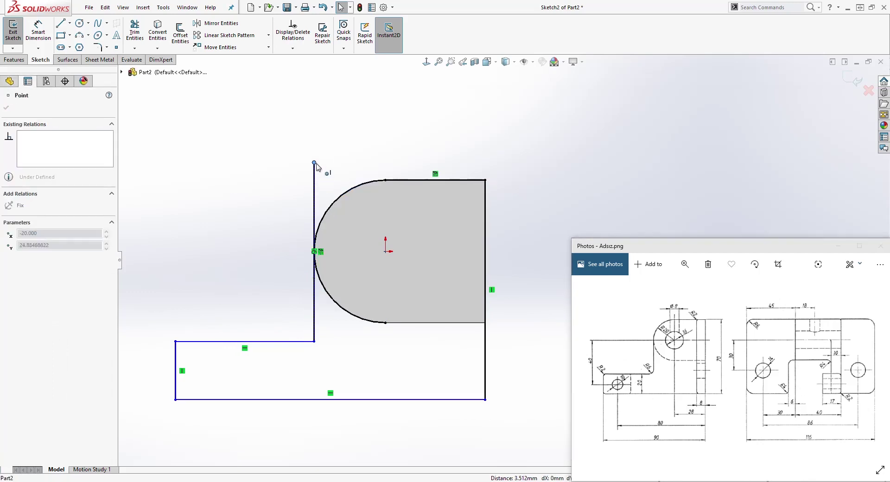
pyautogui.click(134, 36)
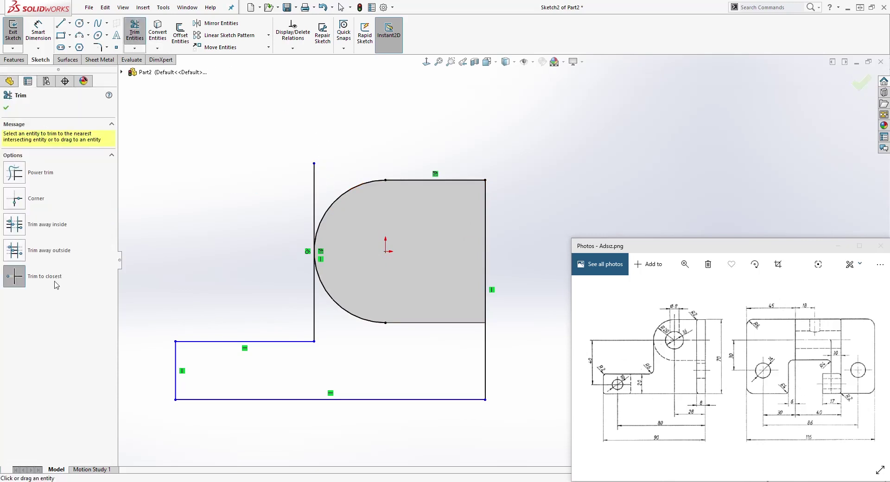
pyautogui.click(314, 187)
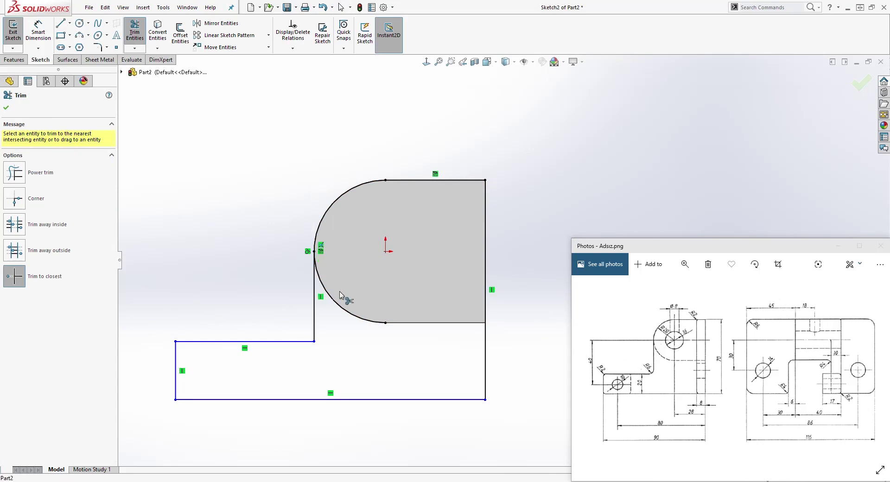
pyautogui.press('Escape')
pyautogui.scroll(-3, 482, 333)
pyautogui.scroll(2, 480, 206)
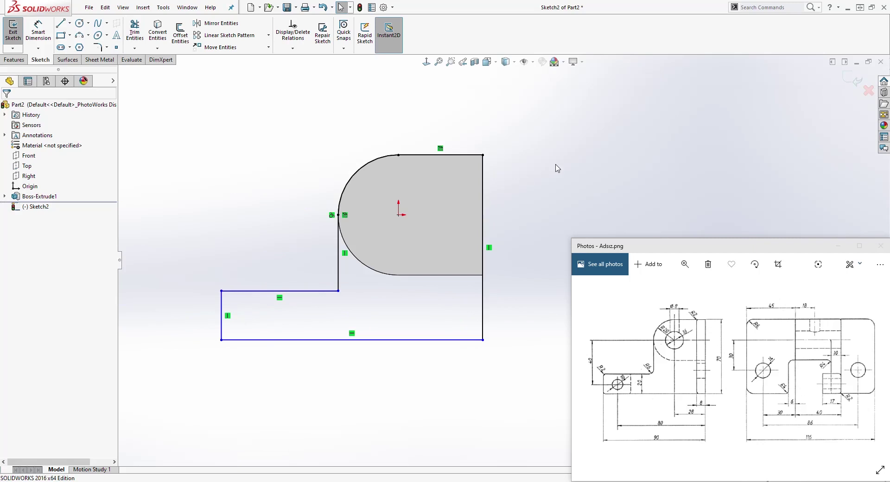
# Dimension the long vertical line on the profile's flat side as 70 mm
pyautogui.scroll(-1, 556, 166)
pyautogui.moveTo(468, 301); pyautogui.dragTo(466, 240, button='right')
pyautogui.click(467, 240)
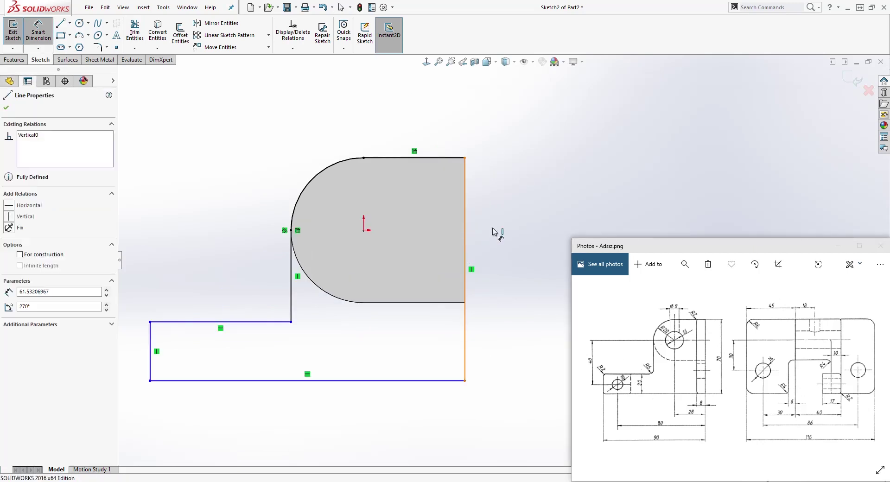
pyautogui.click(505, 230)
pyautogui.write('70')
pyautogui.press('Return')
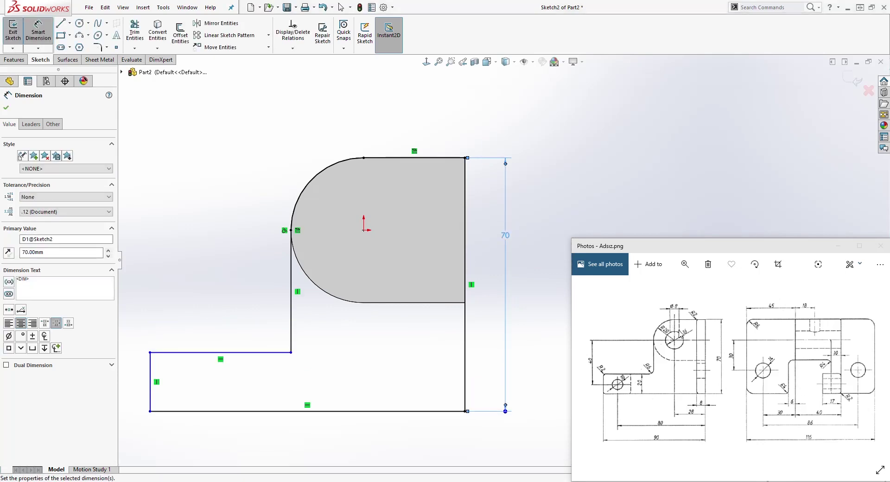
# Dimension the short vertical end line of the foot as 20 mm
pyautogui.scroll(1, 504, 261)
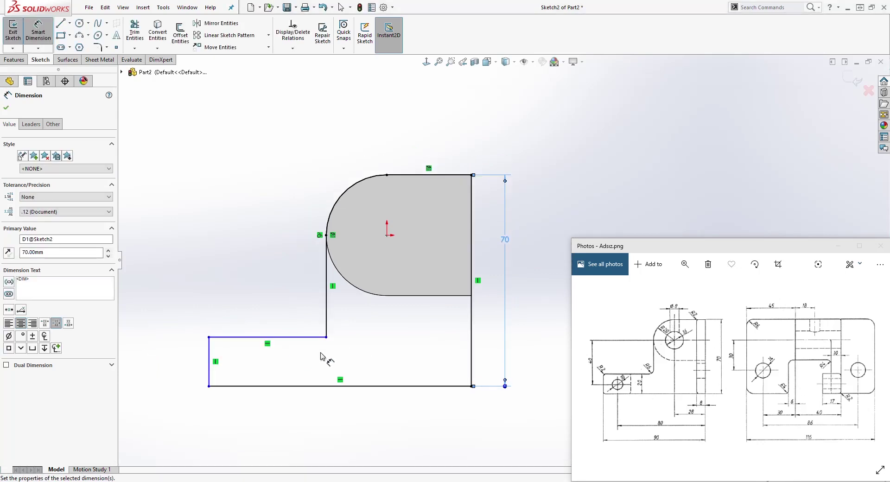
pyautogui.click(209, 355)
pyautogui.click(180, 354)
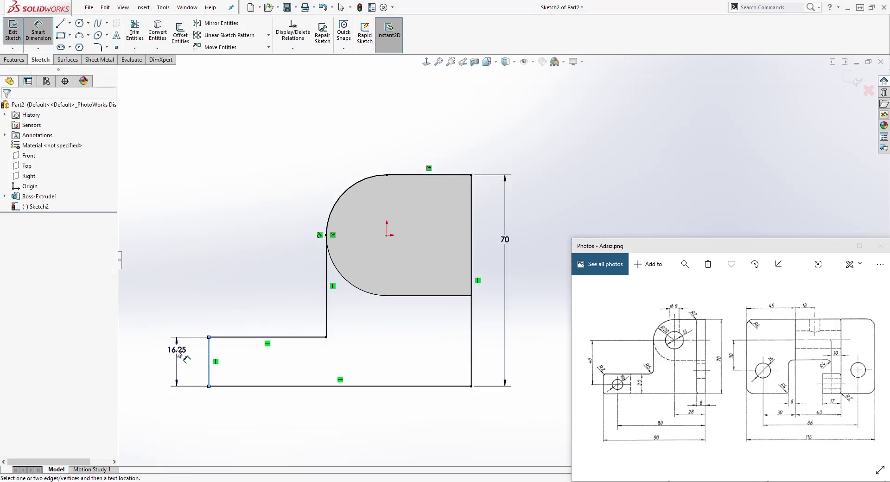
pyautogui.write('20')
pyautogui.press('Return')
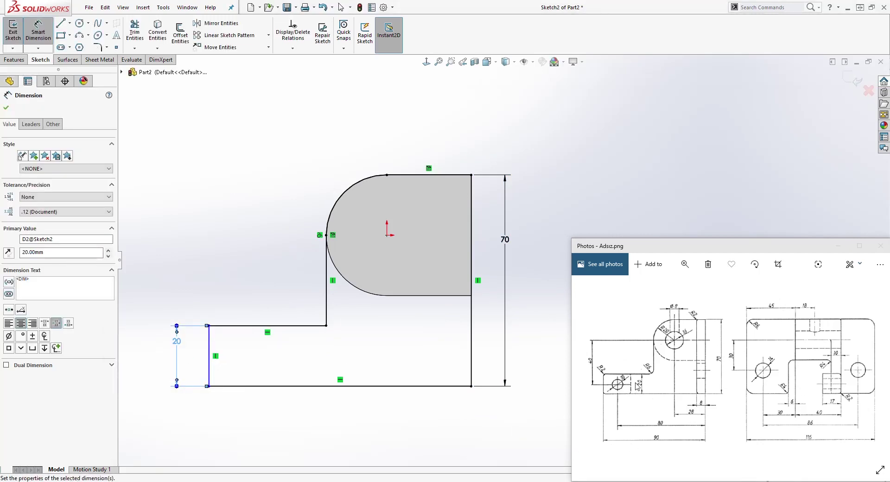
# Dimension the profile's bottom line as 90 mm and finish dimensioning
pyautogui.click(268, 387)
pyautogui.click(295, 417)
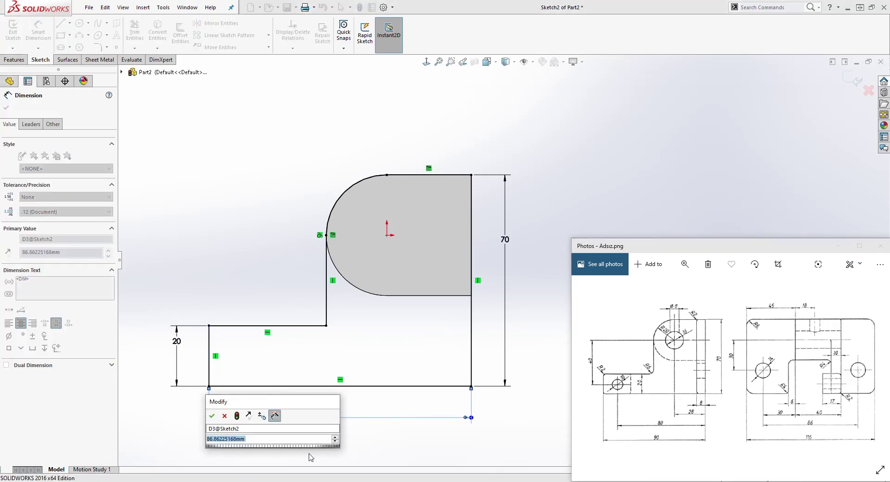
pyautogui.write('90')
pyautogui.press('Return')
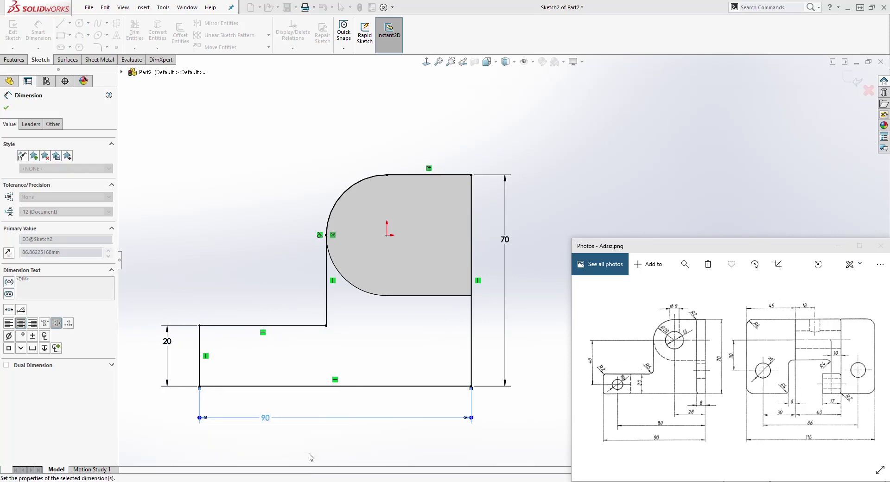
pyautogui.click(354, 452)
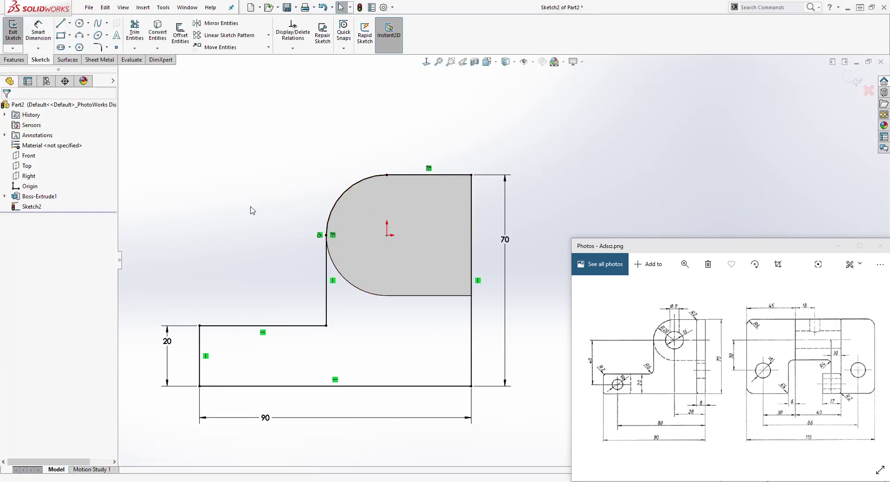
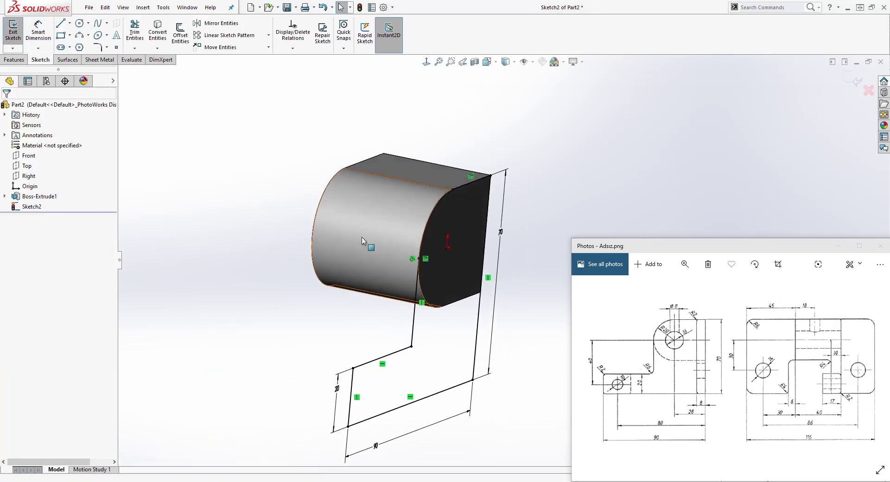
pyautogui.scroll(-2, 423, 337)
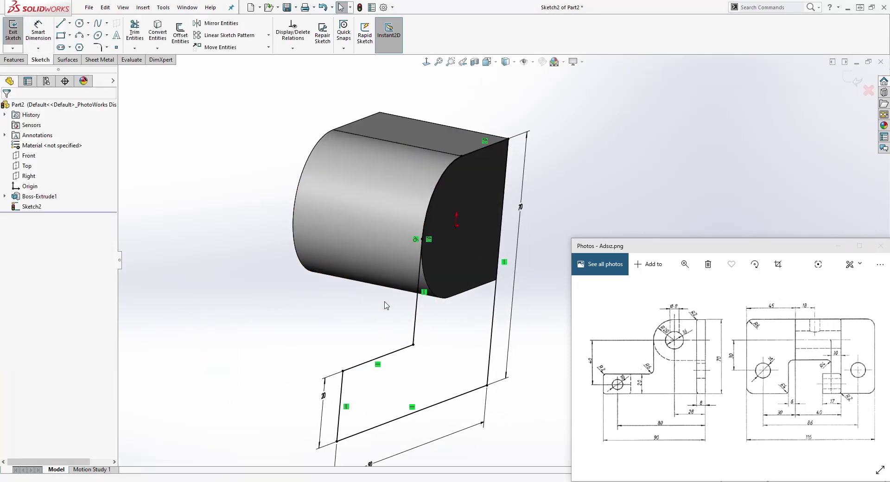
# Extrude the stepped side profile 10 mm as a merged boss, reversed so it runs back into the rounded body
pyautogui.click(18, 60)
pyautogui.click(17, 32)
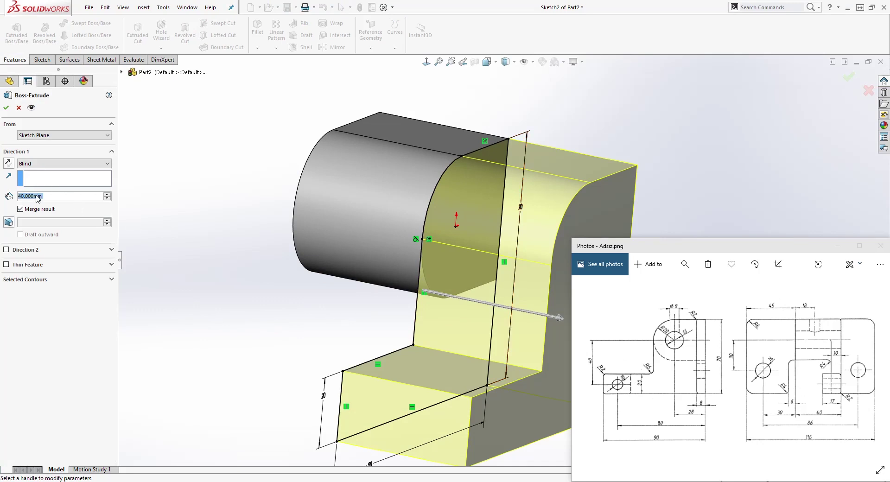
pyautogui.write('10')
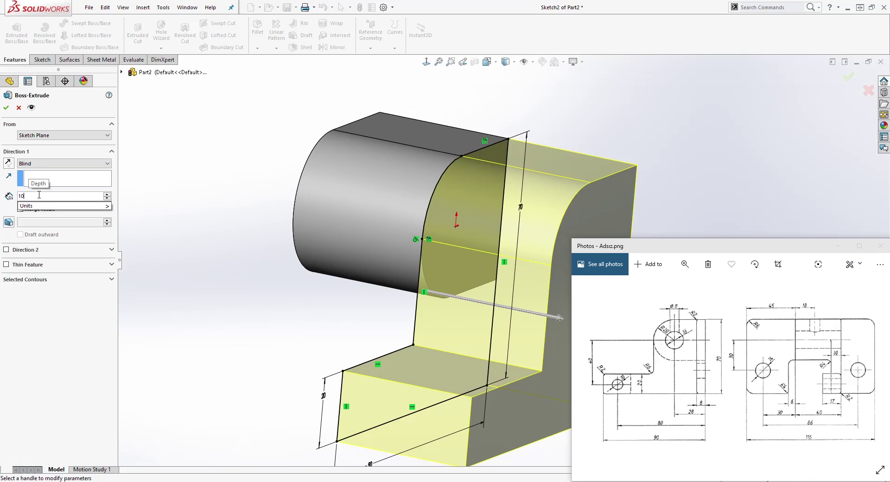
pyautogui.press('Return')
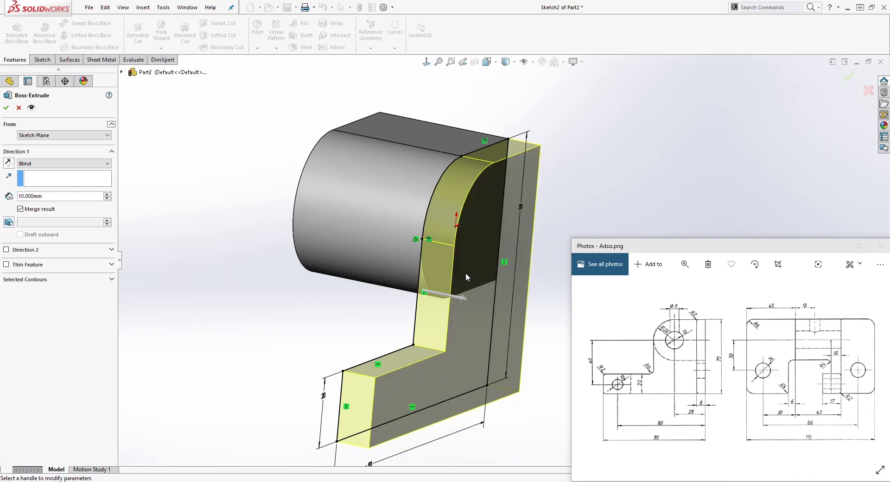
pyautogui.moveTo(522, 401); pyautogui.dragTo(529, 378, button='middle')
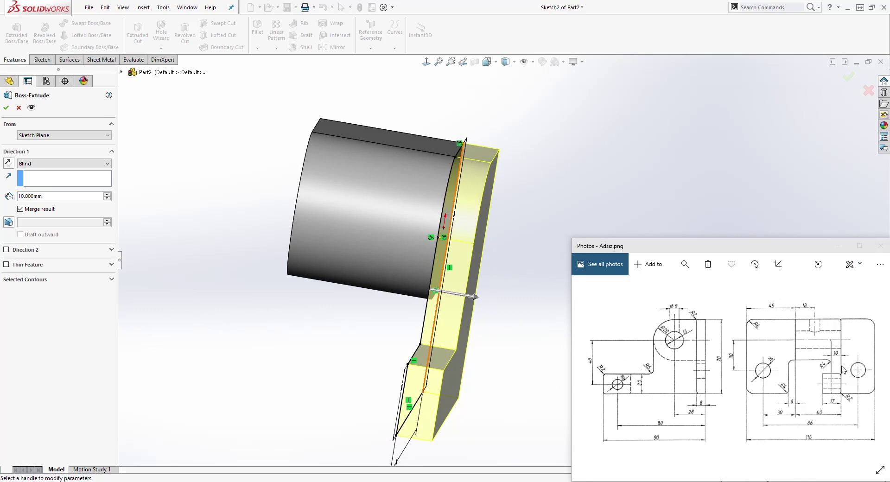
pyautogui.click(8, 164)
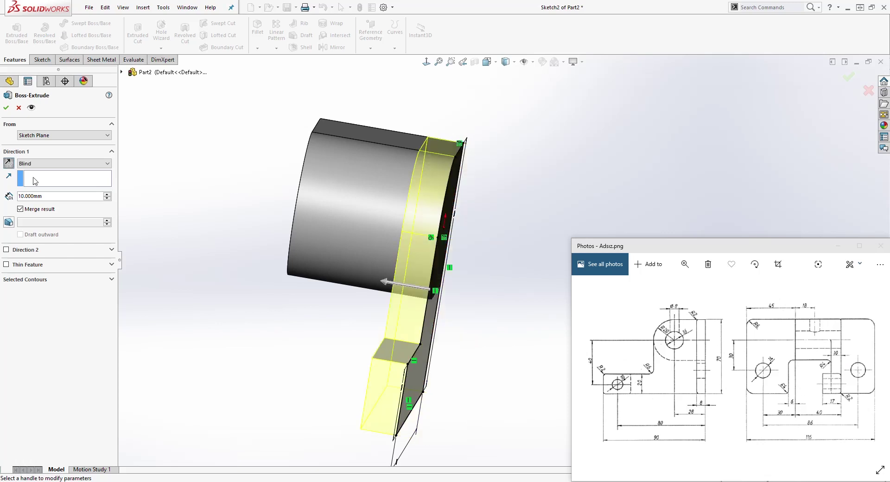
pyautogui.click(6, 108)
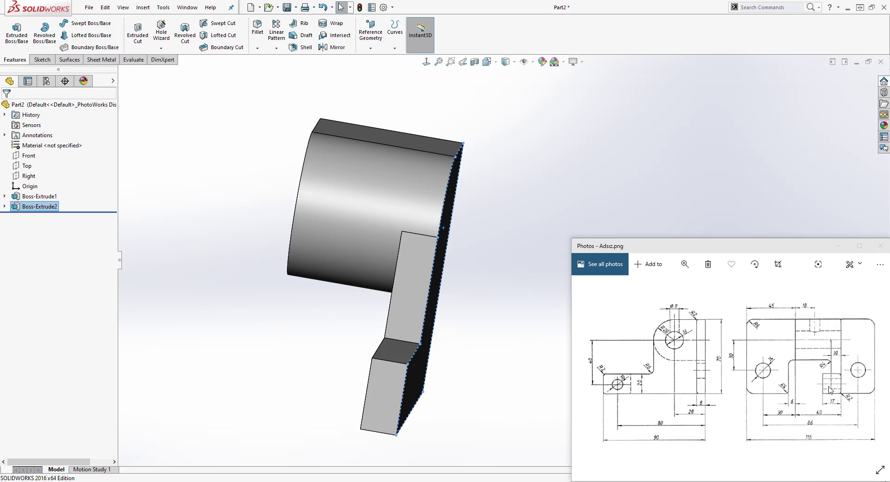
# On the outer flat face of the stepped profile, sketch a full-height rectangle about 22.6 mm wide at the foot's free end
pyautogui.moveTo(462, 386); pyautogui.dragTo(325, 422, button='middle')
pyautogui.click(262, 338)
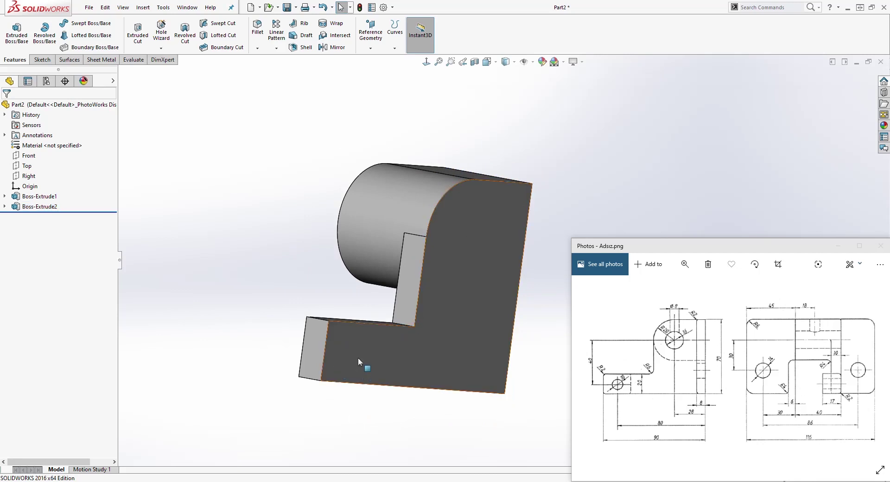
pyautogui.click(359, 362)
pyautogui.click(42, 59)
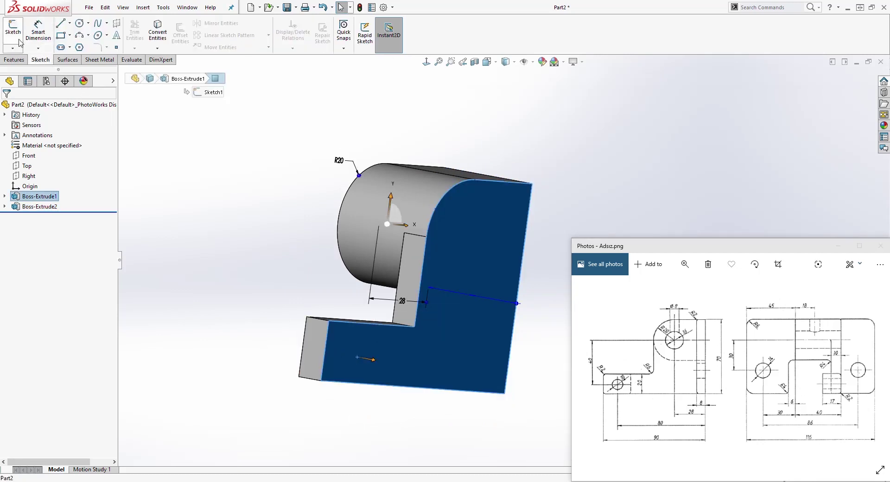
pyautogui.click(14, 31)
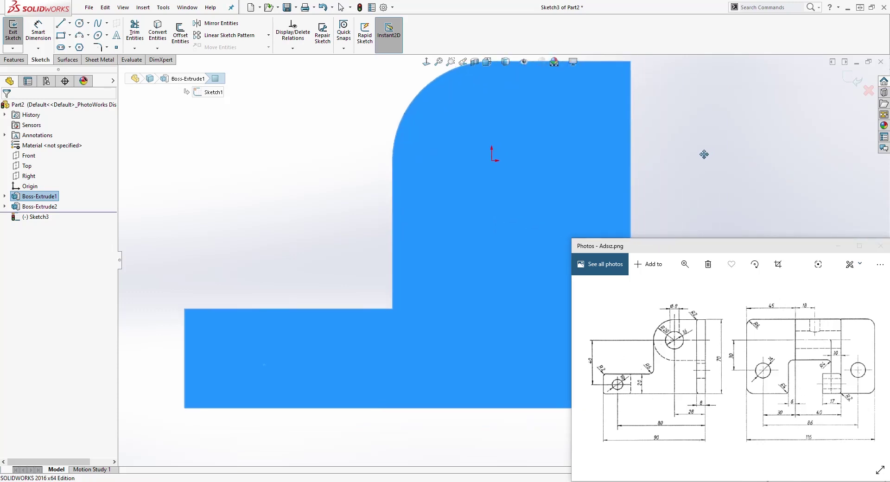
pyautogui.click(61, 24)
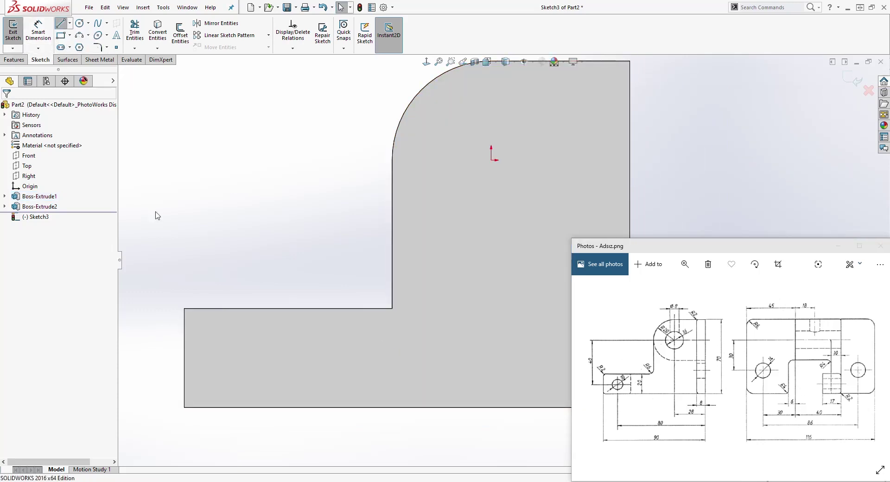
pyautogui.click(184, 308)
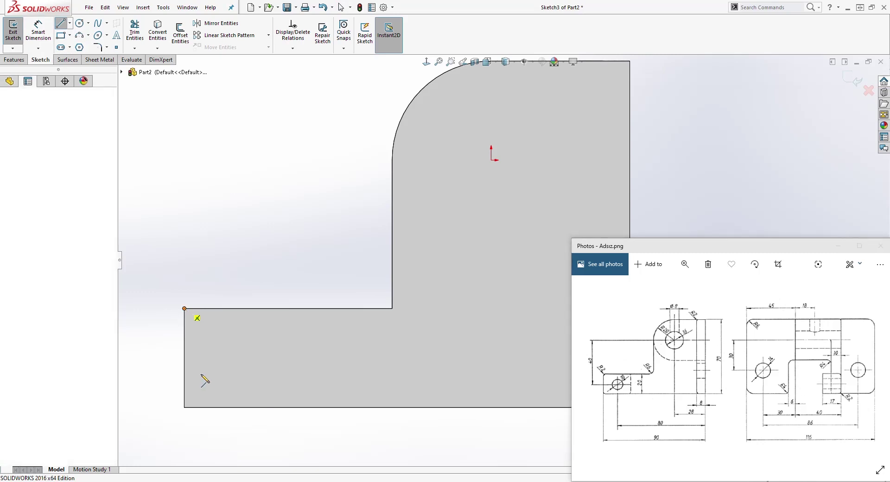
pyautogui.click(185, 408)
pyautogui.click(297, 408)
pyautogui.click(297, 308)
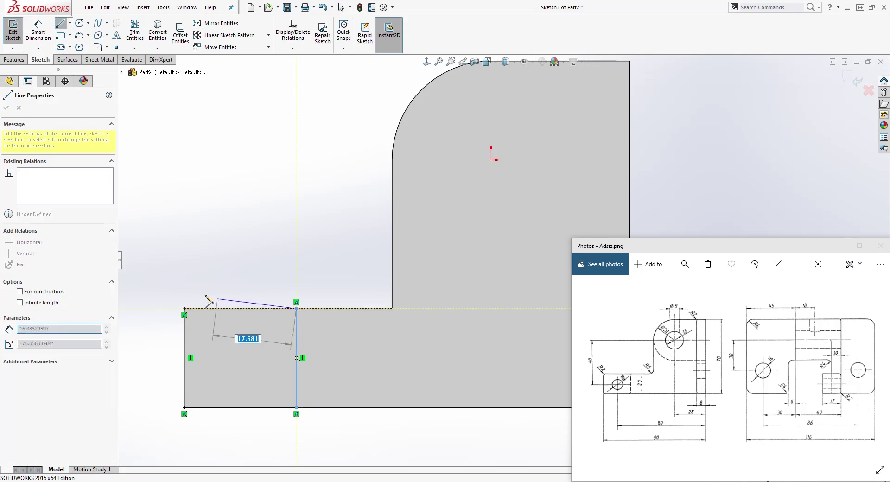
pyautogui.click(184, 309)
pyautogui.press('Escape')
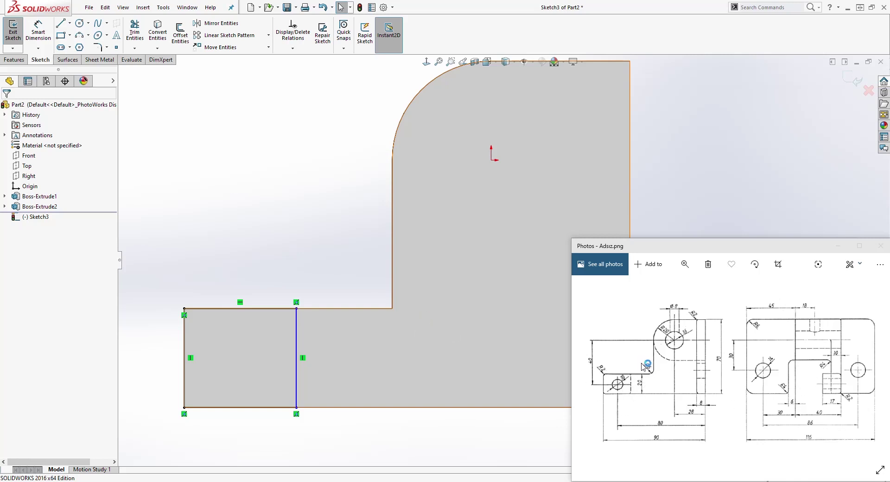
# Dimension the rectangle's bottom line as 20 mm and finish dimensioning
pyautogui.scroll(3, 358, 371)
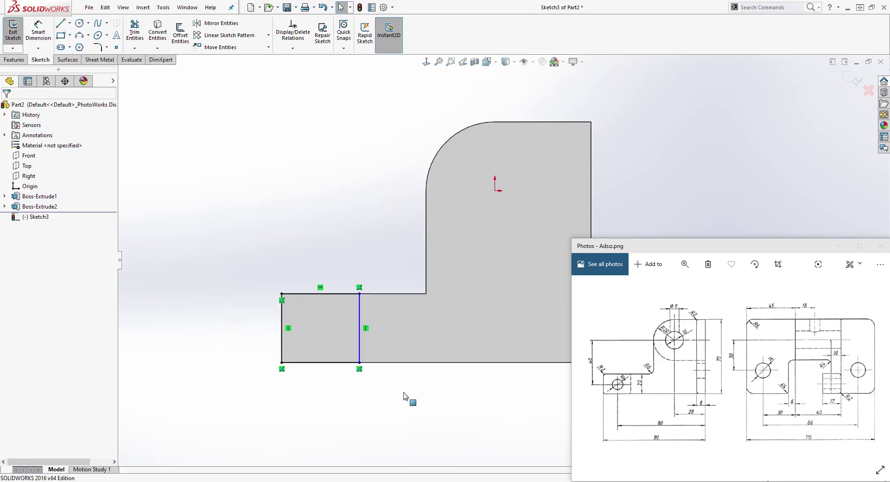
pyautogui.scroll(-1, 364, 436)
pyautogui.press('d')
pyautogui.click(332, 350)
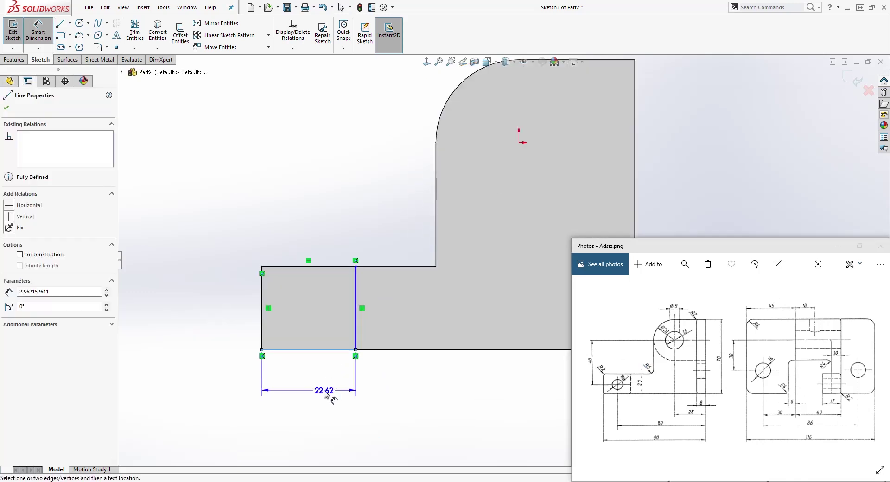
pyautogui.click(325, 395)
pyautogui.write('20')
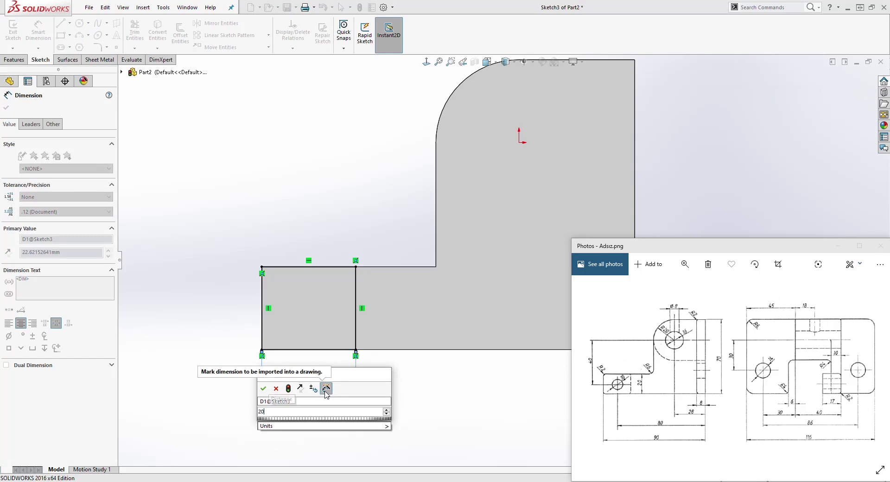
pyautogui.press('Return')
pyautogui.press('Escape')
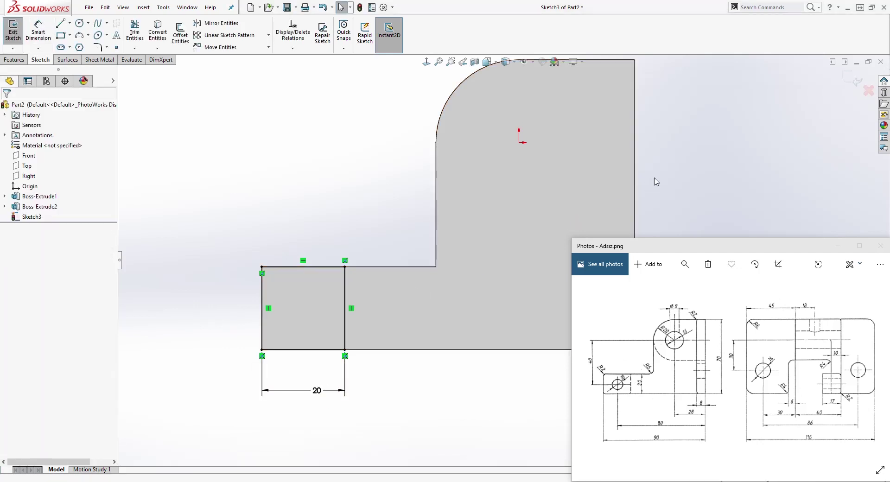
# Extrude the rectangle 17 mm as a merged boss, reversed through the foot toward the rounded body's side
pyautogui.scroll(-1, 724, 162)
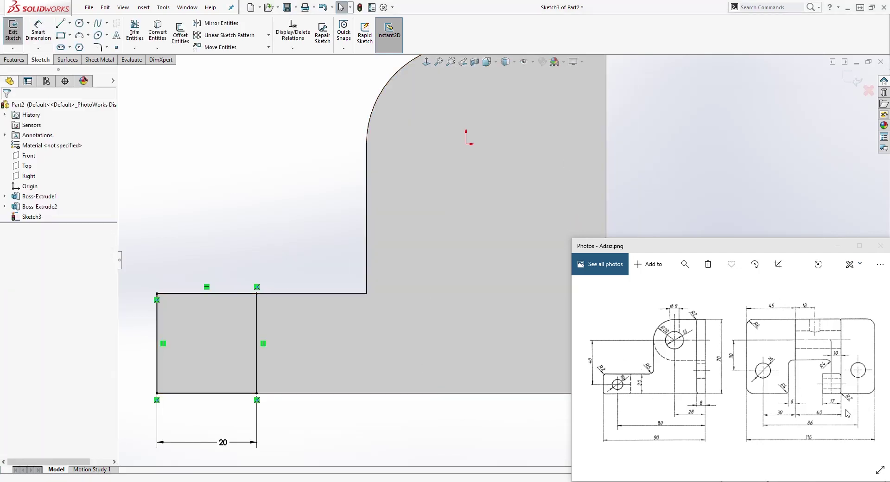
pyautogui.hotkey('ctrl', '7')
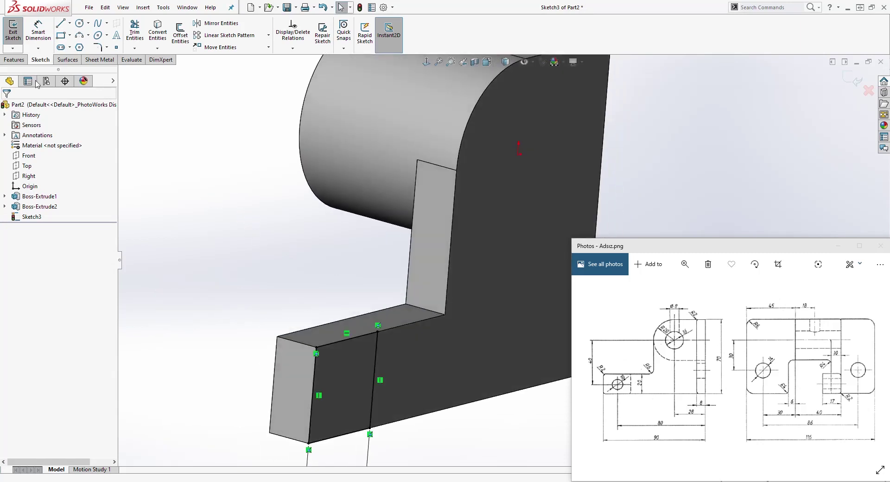
pyautogui.click(14, 60)
pyautogui.click(16, 32)
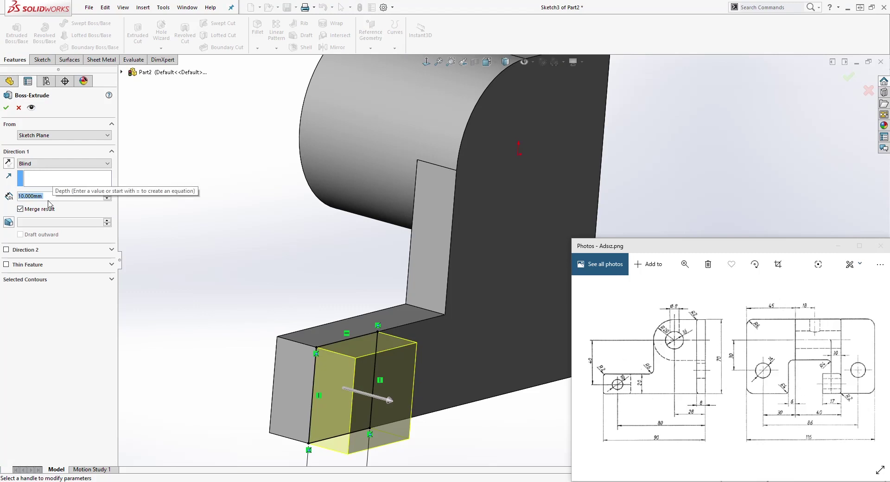
pyautogui.write('17')
pyautogui.press('Return')
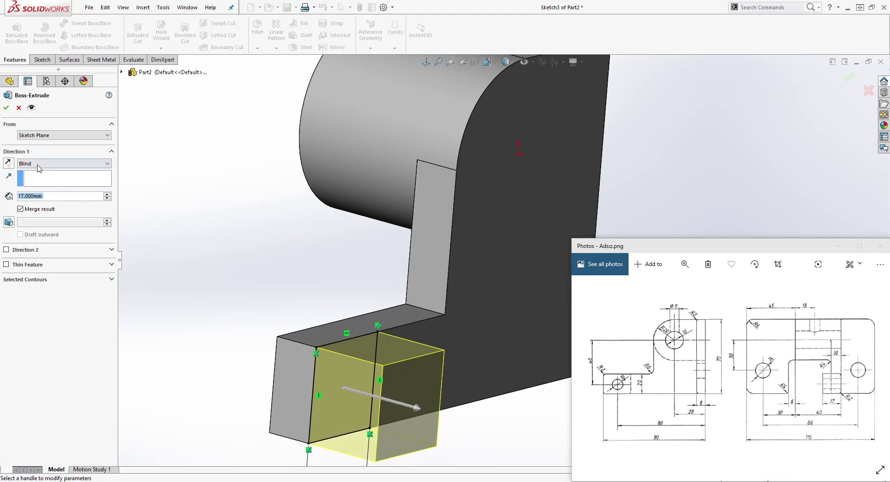
pyautogui.click(9, 163)
pyautogui.moveTo(200, 240); pyautogui.dragTo(173, 246, button='middle')
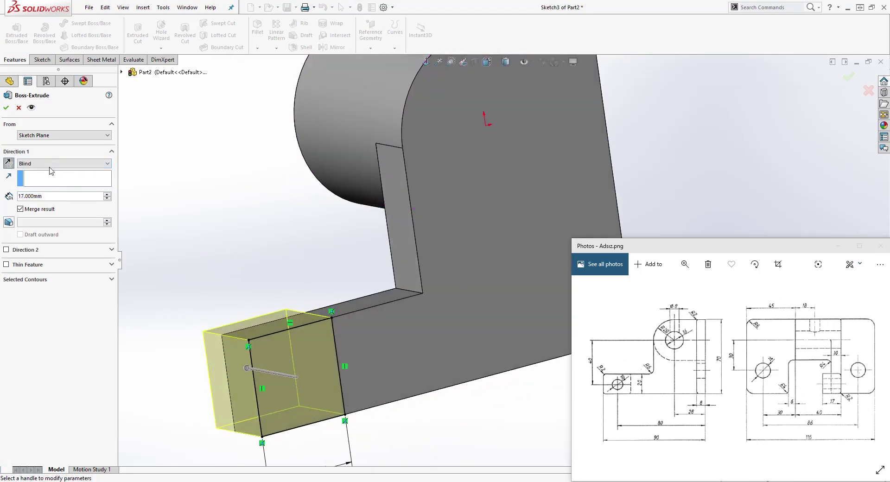
pyautogui.click(6, 108)
# Start a sketch on the outer flat profile face and draw a circle about 13 mm in diameter near the foot's free end
pyautogui.scroll(-3, 620, 178)
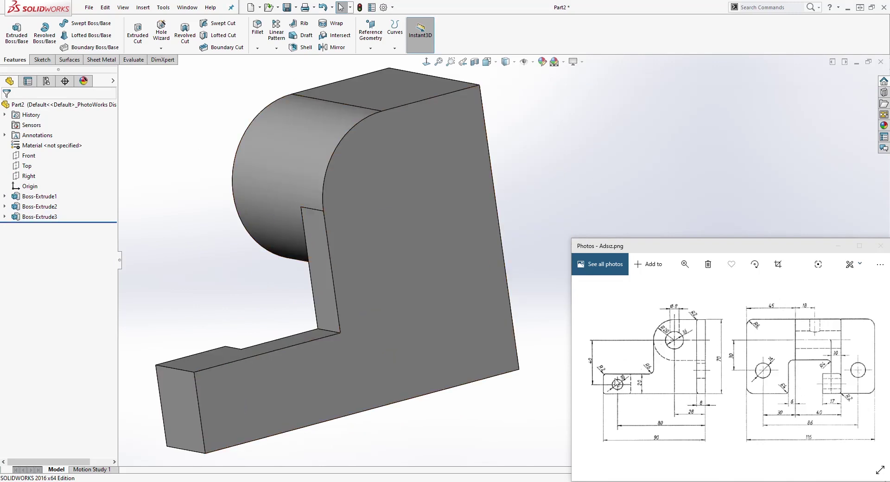
pyautogui.scroll(2, 379, 382)
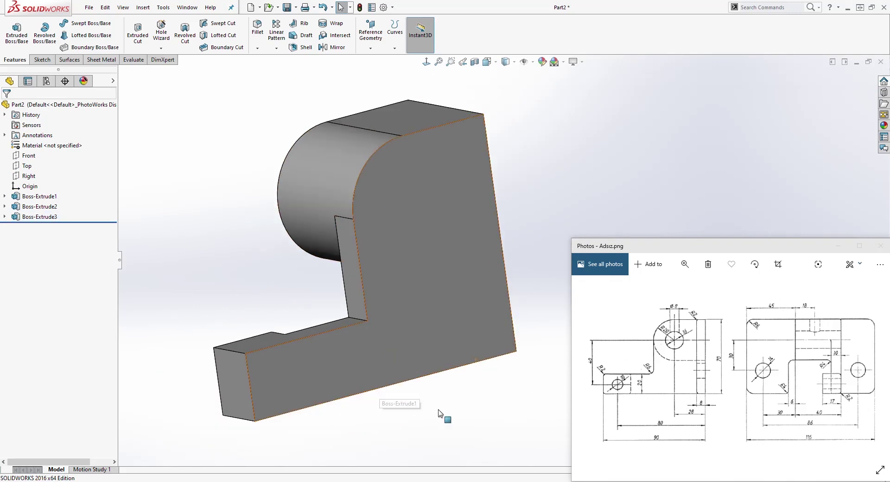
pyautogui.click(302, 375)
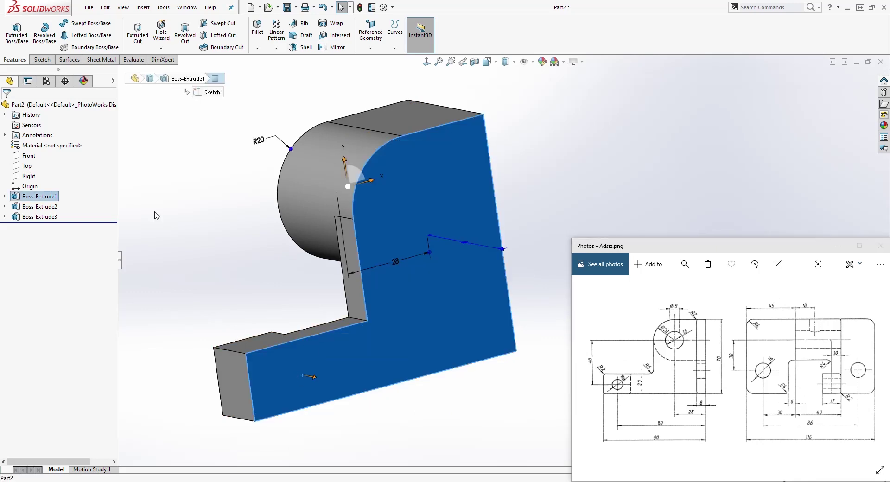
pyautogui.click(40, 60)
pyautogui.click(13, 29)
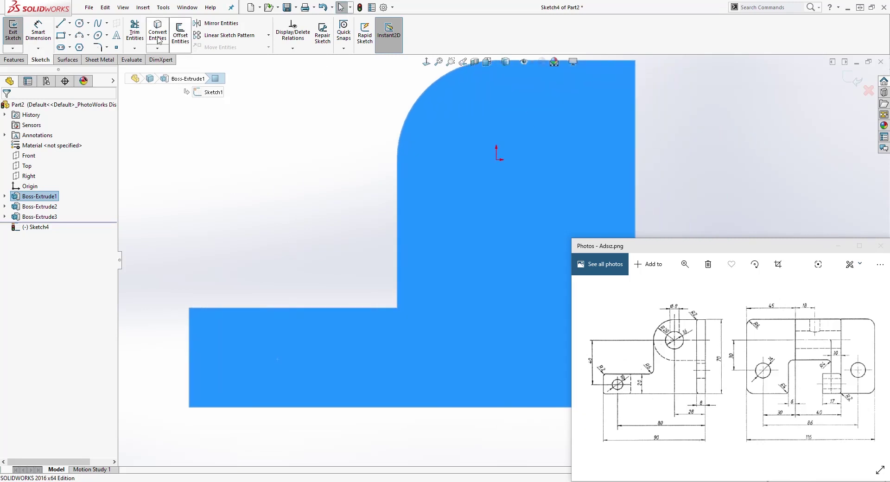
pyautogui.click(695, 141)
pyautogui.click(80, 24)
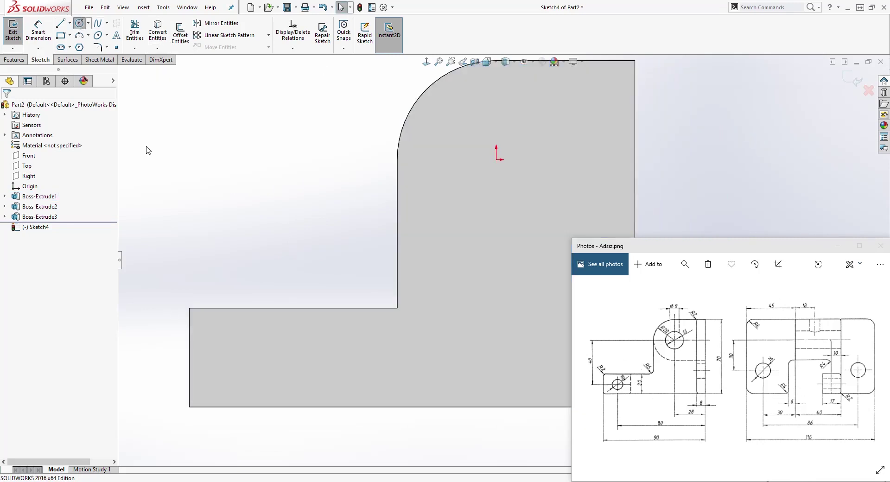
pyautogui.click(236, 360)
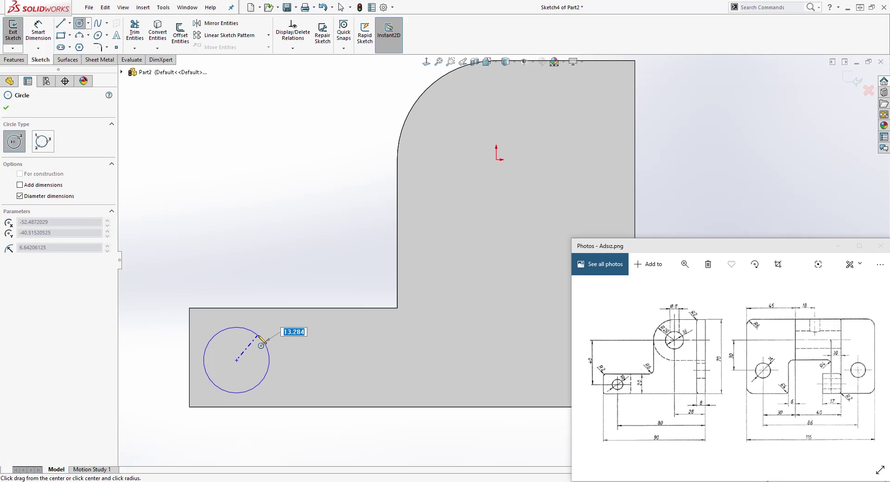
pyautogui.click(261, 341)
pyautogui.press('Escape')
pyautogui.press('f')
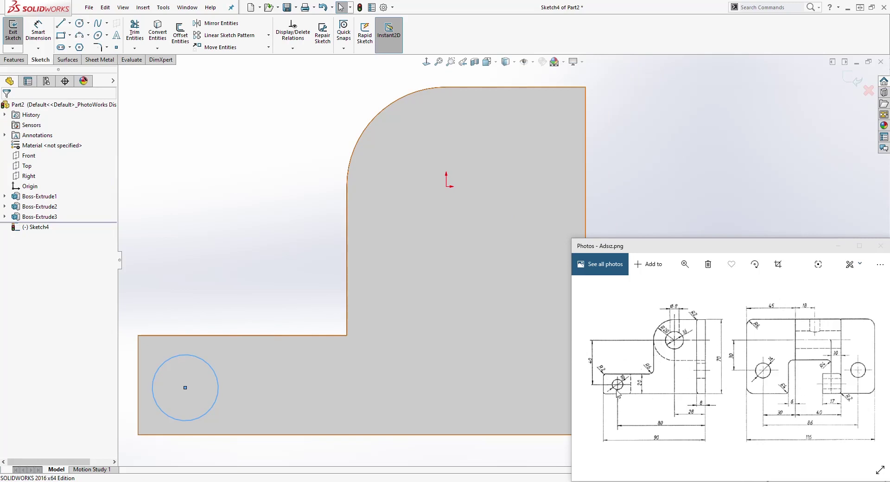
# Examine the part's concealed edges in Wireframe and Hidden Lines Visible display, and restore the Shaded With Edges display
pyautogui.click(510, 63)
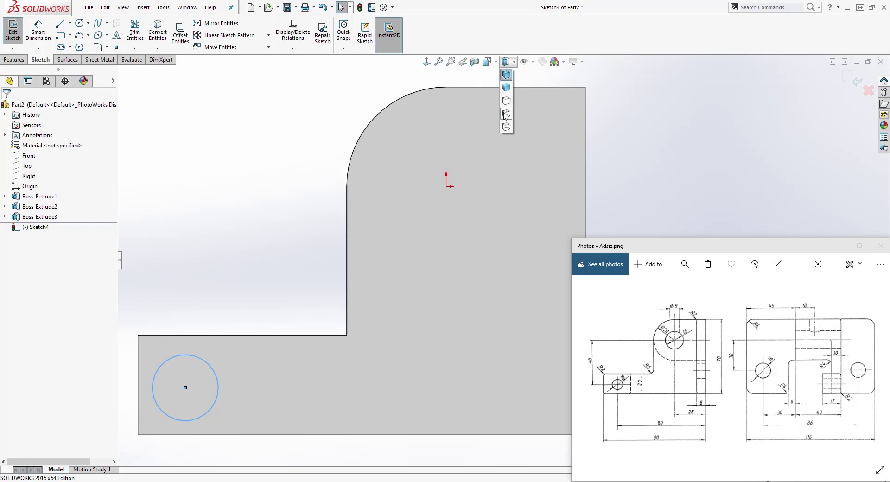
pyautogui.click(506, 127)
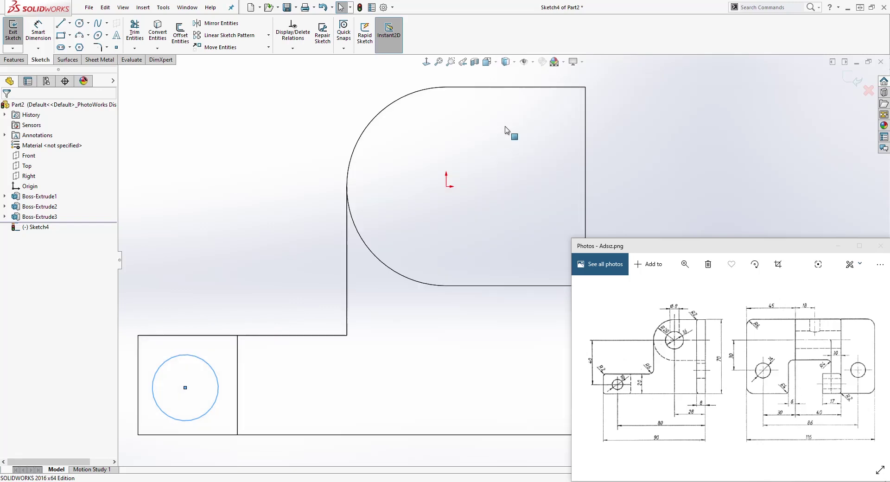
pyautogui.click(514, 63)
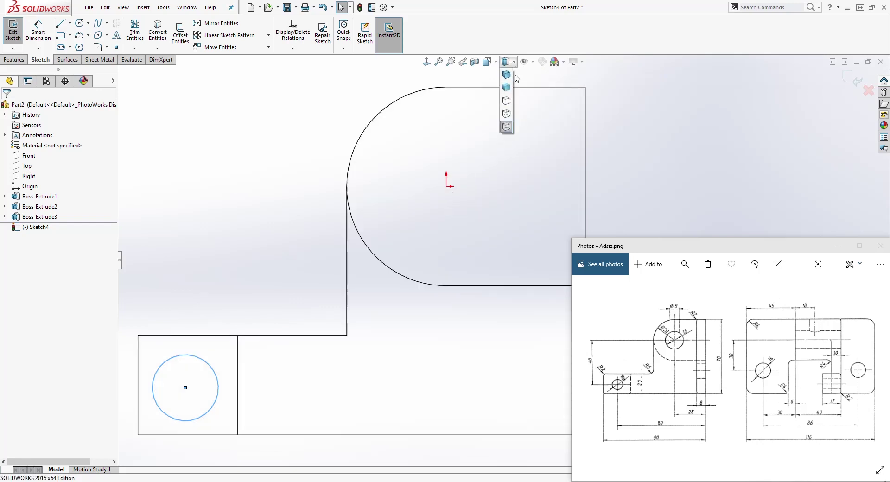
pyautogui.click(510, 115)
pyautogui.scroll(-2, 711, 133)
pyautogui.scroll(1, 707, 151)
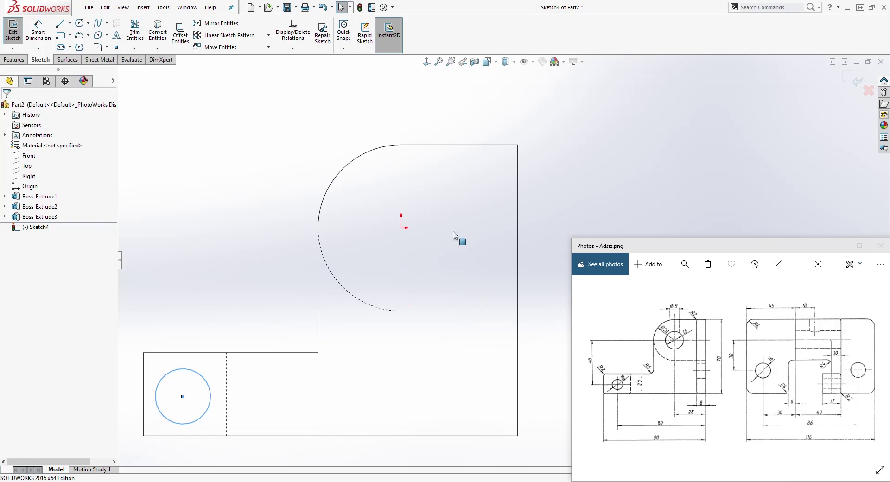
pyautogui.click(507, 62)
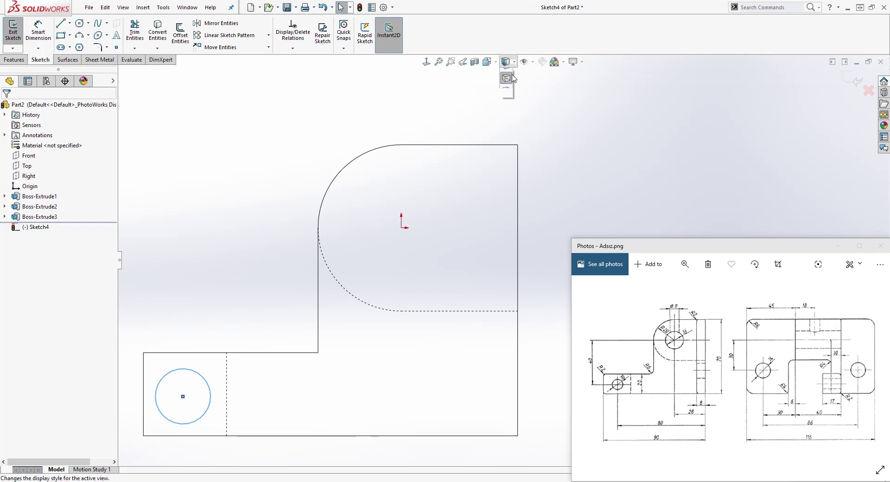
pyautogui.click(510, 78)
pyautogui.scroll(2, 519, 262)
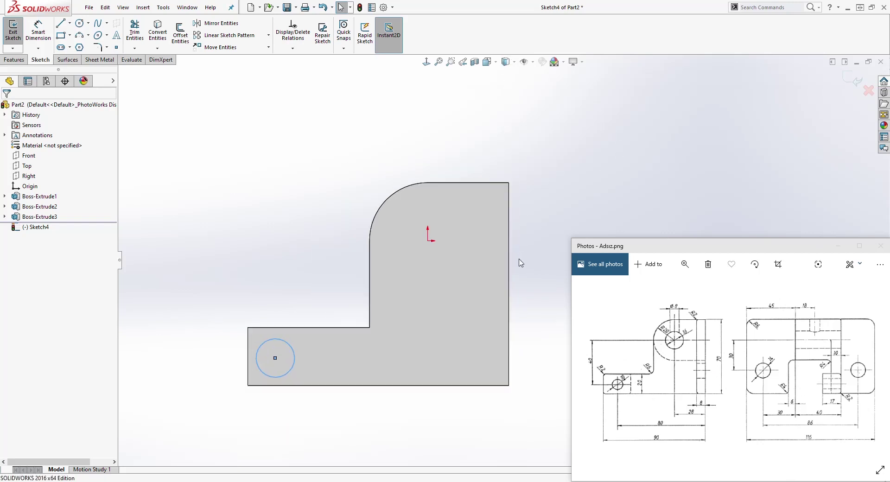
# Dimension the horizontal distance from the foot circle's center to the profile's vertical back edge as 80 mm
pyautogui.scroll(2, 512, 364)
pyautogui.scroll(-2, 397, 363)
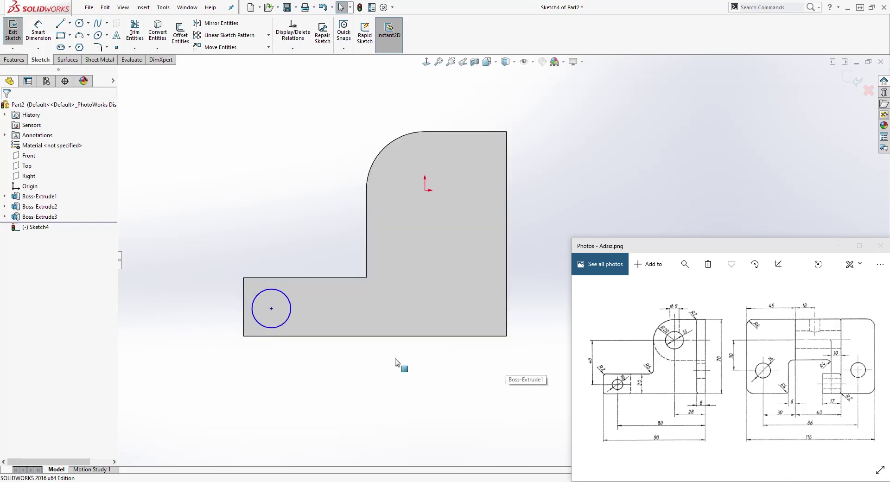
pyautogui.press('d')
pyautogui.click(272, 308)
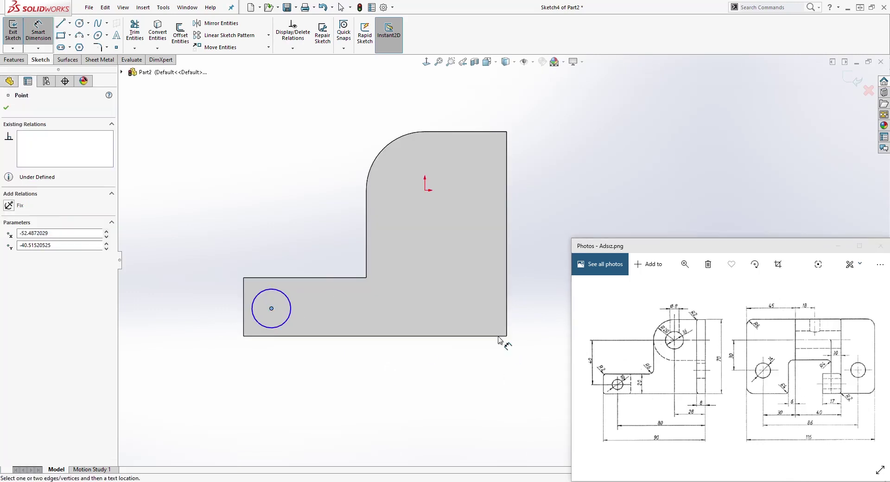
pyautogui.click(506, 304)
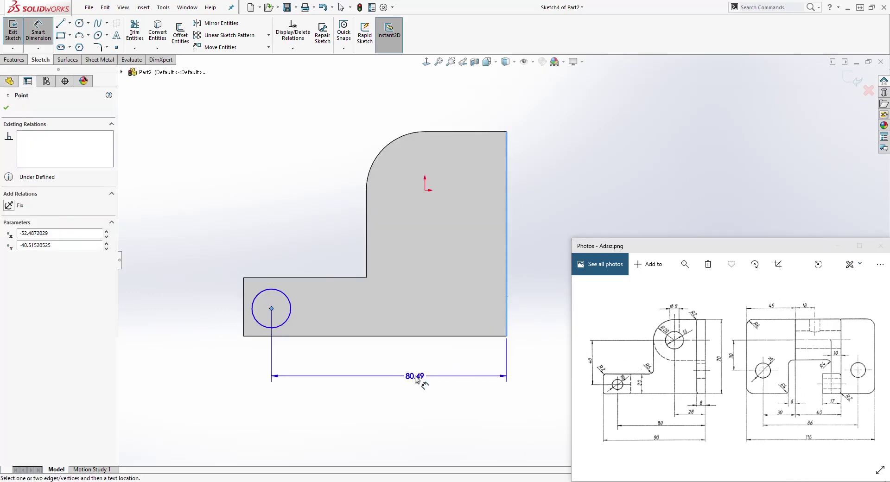
pyautogui.click(409, 373)
pyautogui.write('80')
pyautogui.press('Return')
pyautogui.press('Escape')
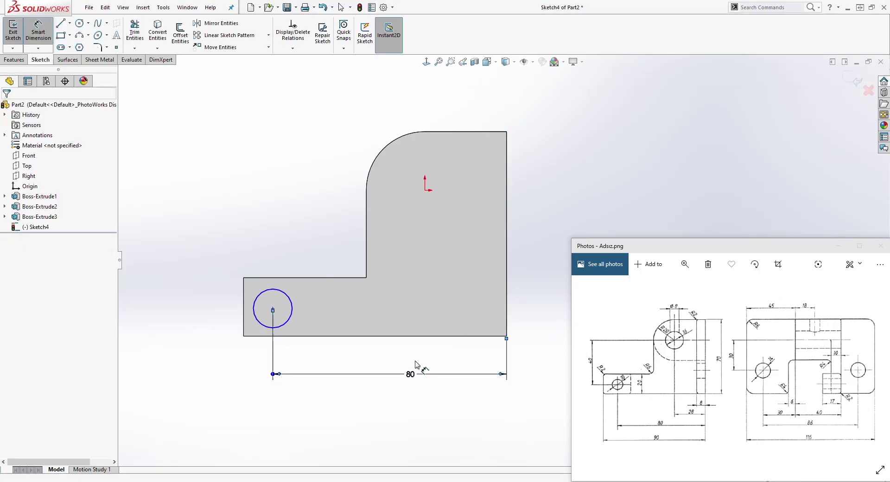
# Dimension the vertical distance between the foot circle's center and the origin as 40 mm
pyautogui.press('d')
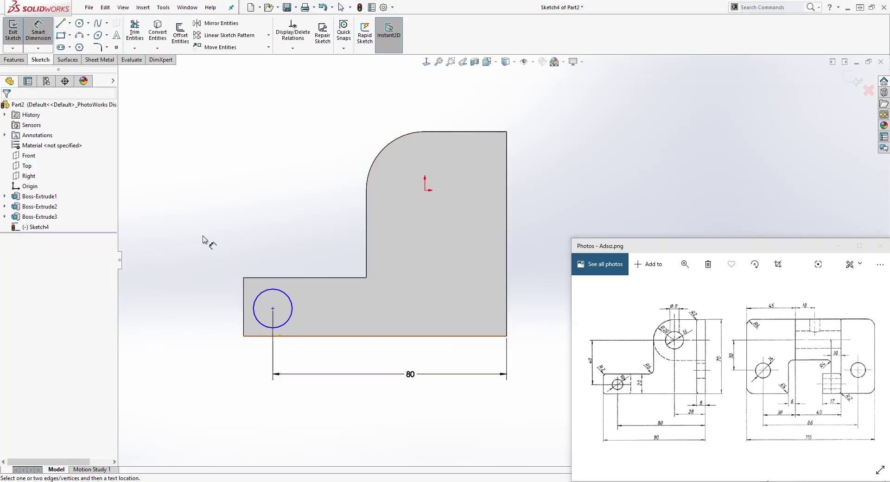
pyautogui.click(273, 308)
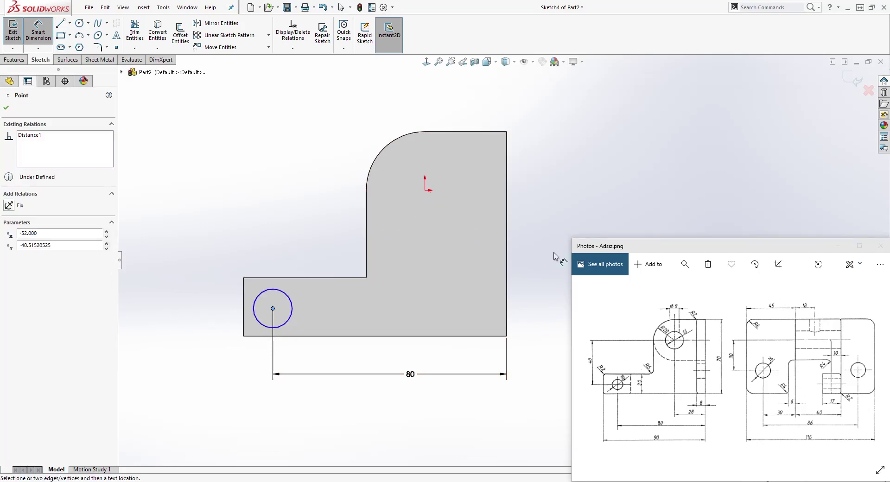
pyautogui.click(426, 191)
pyautogui.click(186, 240)
pyautogui.write('40')
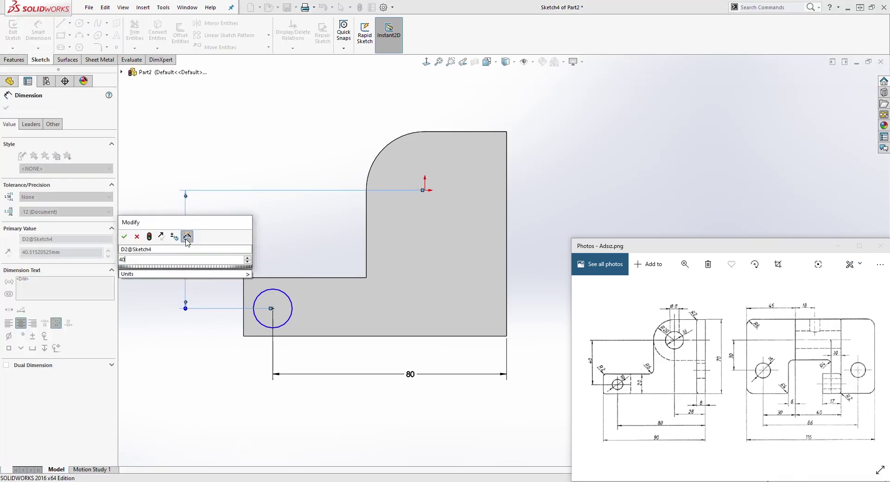
pyautogui.press('Return')
pyautogui.press('Escape')
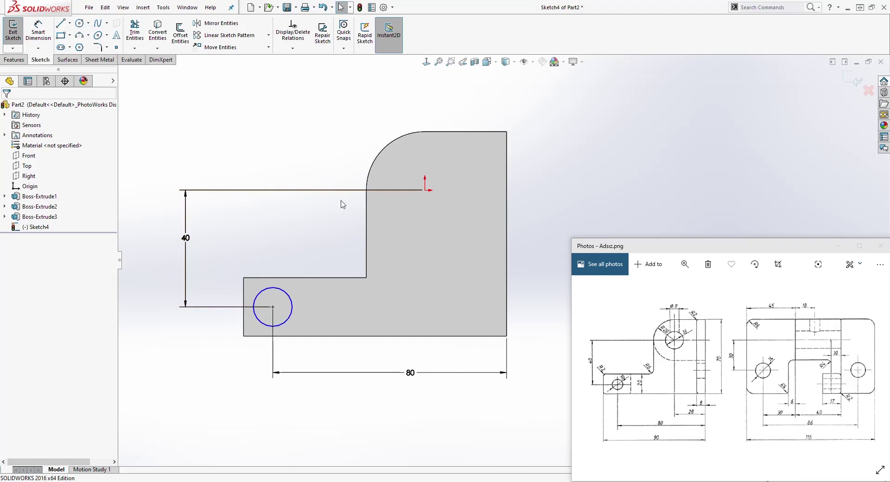
# Dimension the foot circle's diameter as 10 mm and finish dimensioning
pyautogui.click(38, 31)
pyautogui.click(286, 293)
pyautogui.click(232, 235)
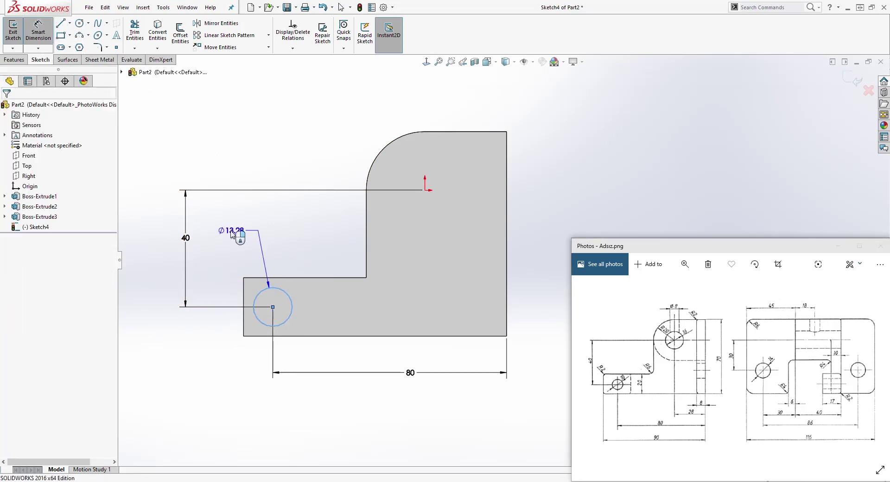
pyautogui.write('10')
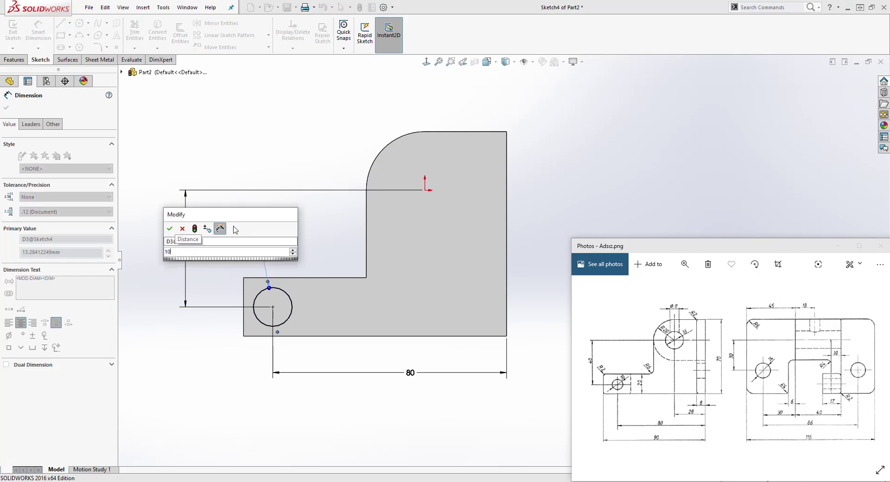
pyautogui.press('Return')
pyautogui.press('Escape')
# Make an Extruded Cut of the 10 mm circle through the foot with the Up To Next end condition
pyautogui.moveTo(281, 248); pyautogui.dragTo(296, 249, button='middle')
pyautogui.click(14, 60)
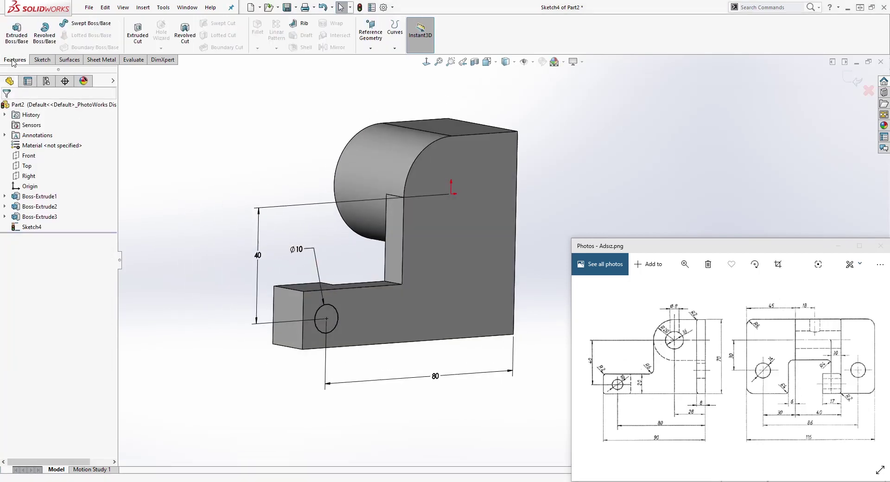
pyautogui.click(138, 37)
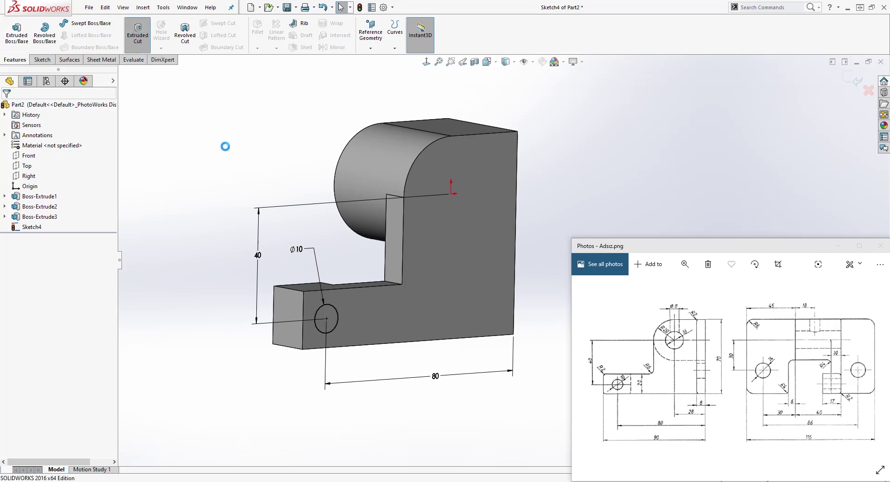
pyautogui.click(56, 163)
pyautogui.click(51, 191)
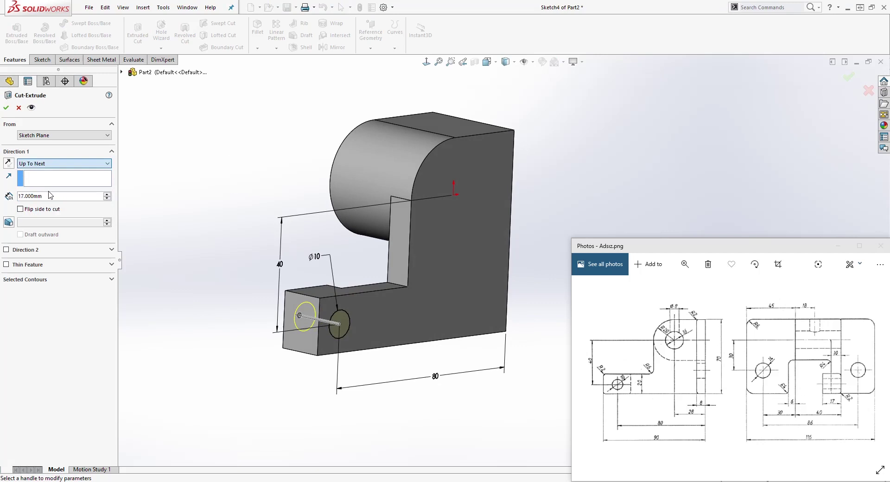
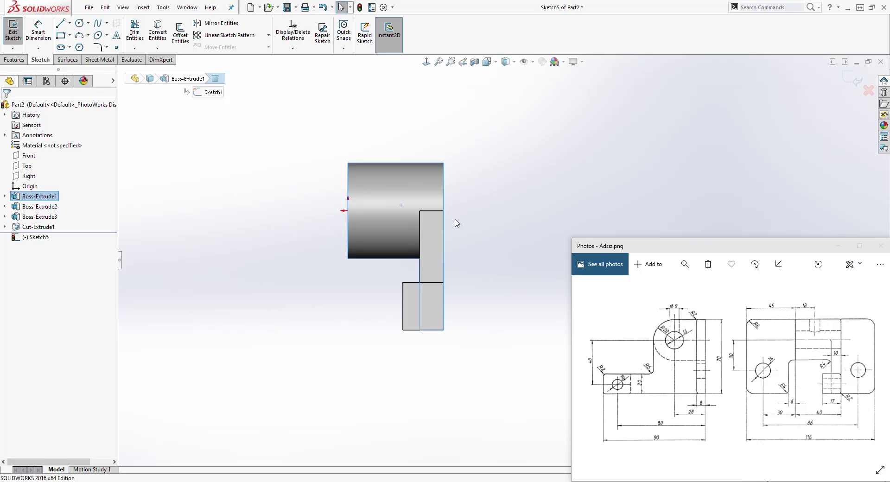
# Sketch a single, nearly horizontal line just above the rounded body, extending past both of its ends
pyautogui.scroll(-4, 491, 245)
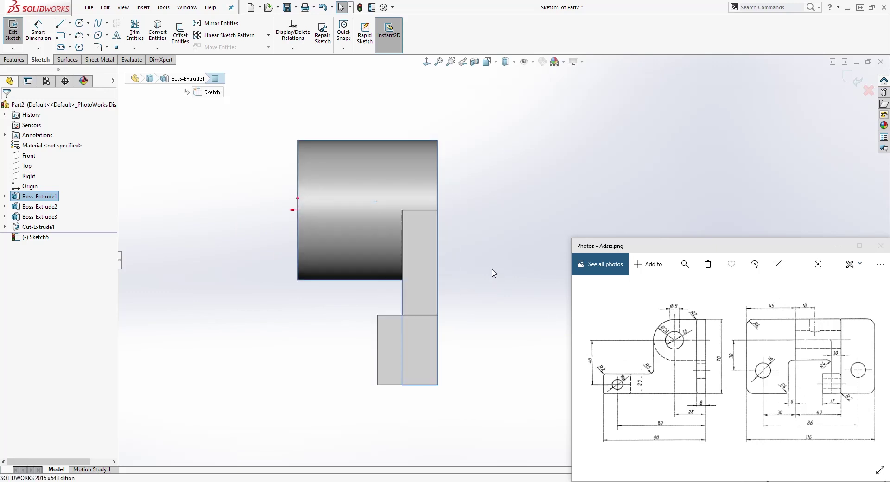
pyautogui.click(62, 27)
pyautogui.click(206, 137)
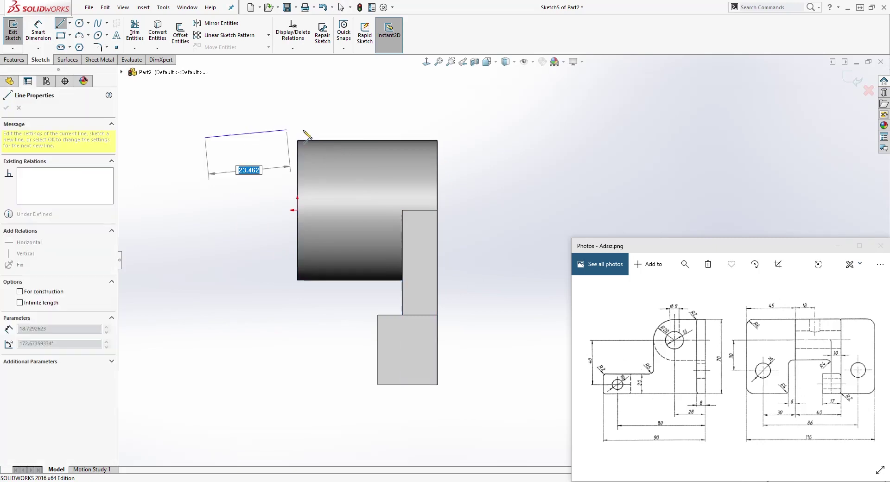
pyautogui.click(519, 134)
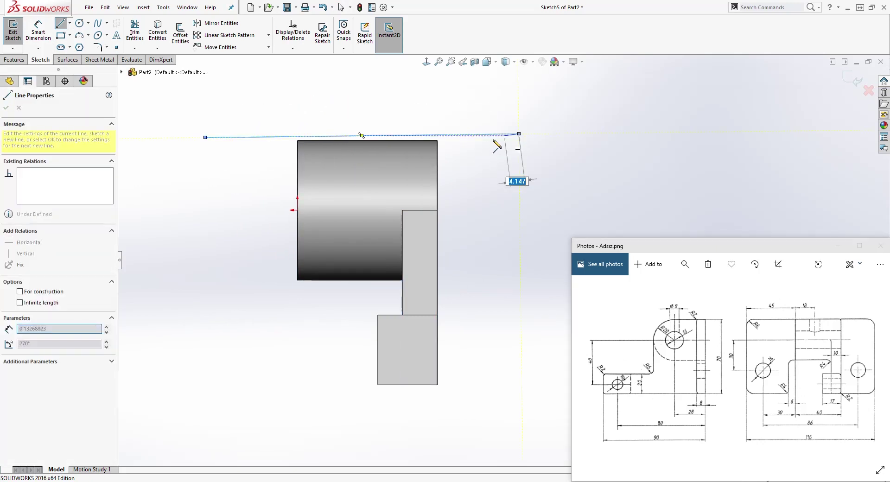
pyautogui.press('Escape')
# Make the new line collinear with the top edge of the rounded body
pyautogui.scroll(-2, 435, 144)
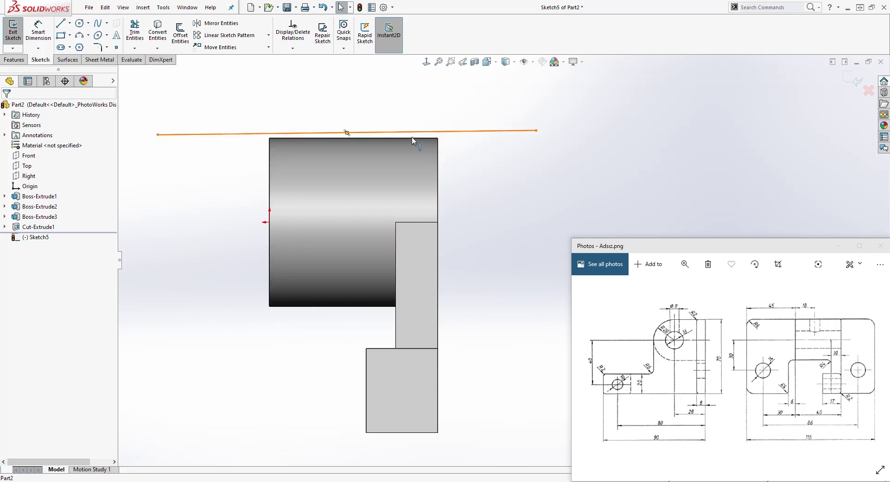
pyautogui.click(410, 138)
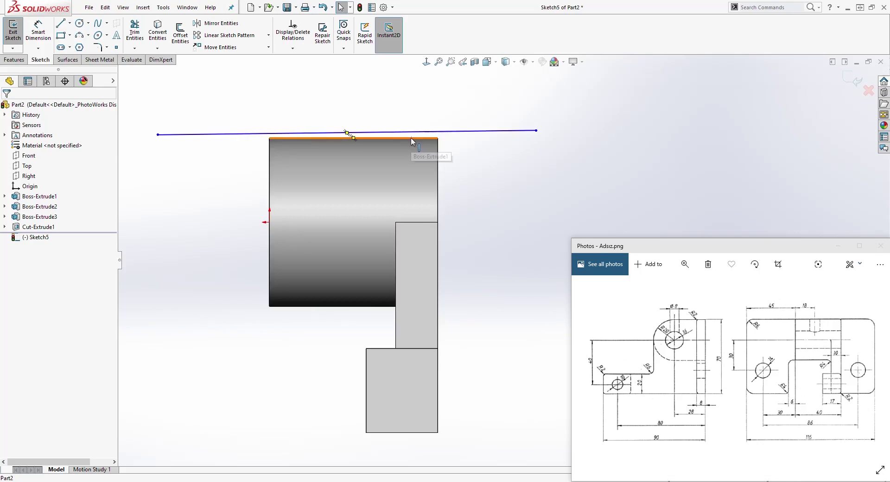
pyautogui.keyDown('ctrl'); pyautogui.click(462, 136); pyautogui.keyUp('ctrl')
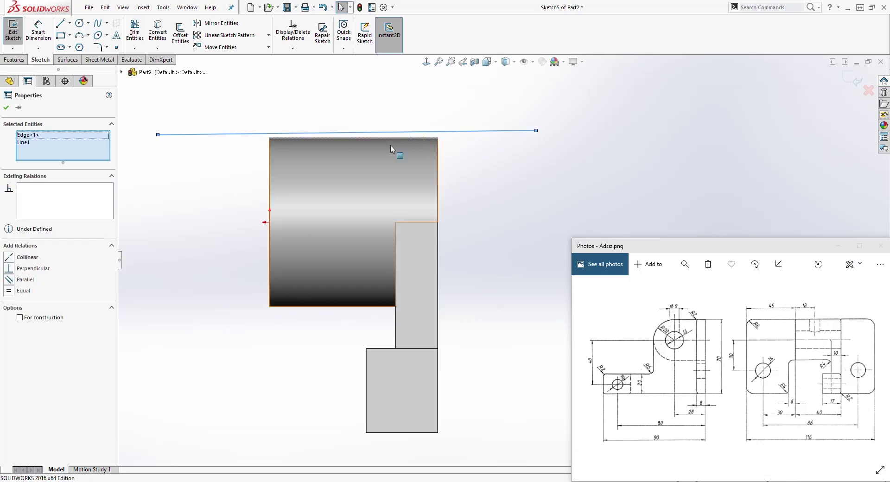
pyautogui.click(9, 258)
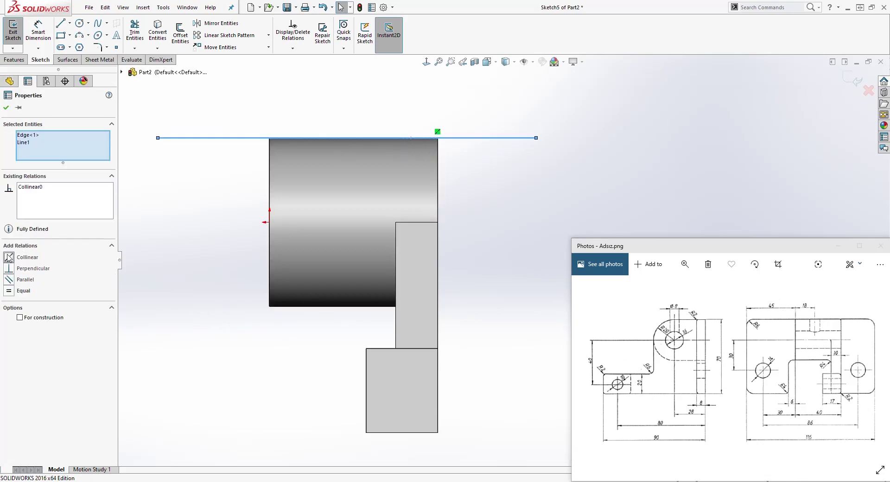
pyautogui.press('Escape')
# Dimension the distance from the line's origin-side endpoint to the rounded body's nearest end edge as 45 mm
pyautogui.scroll(2, 521, 157)
pyautogui.scroll(-2, 370, 158)
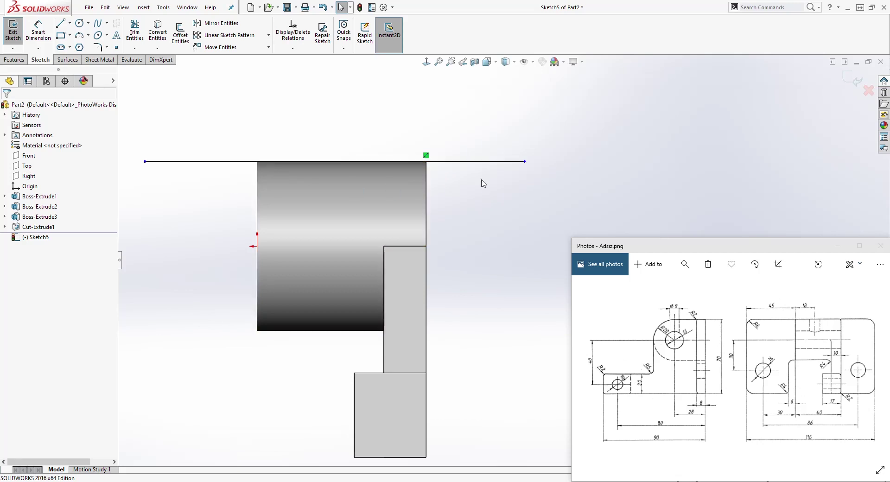
pyautogui.scroll(2, 491, 281)
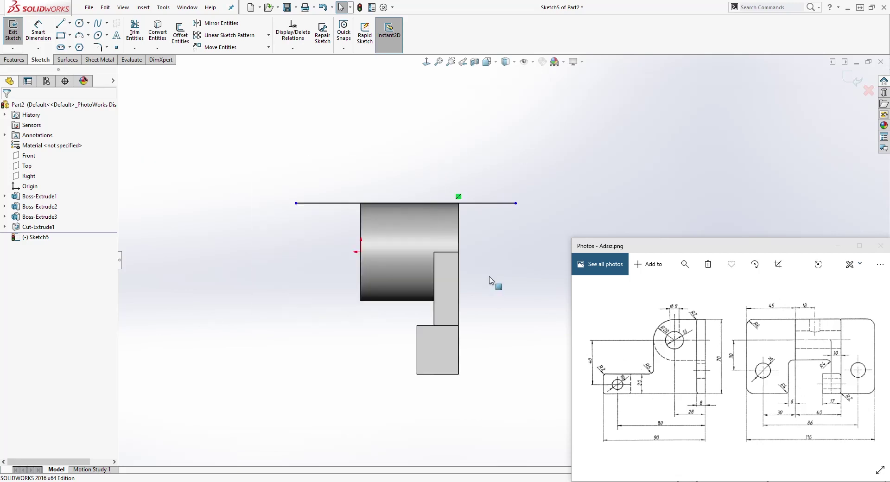
pyautogui.scroll(-1, 490, 247)
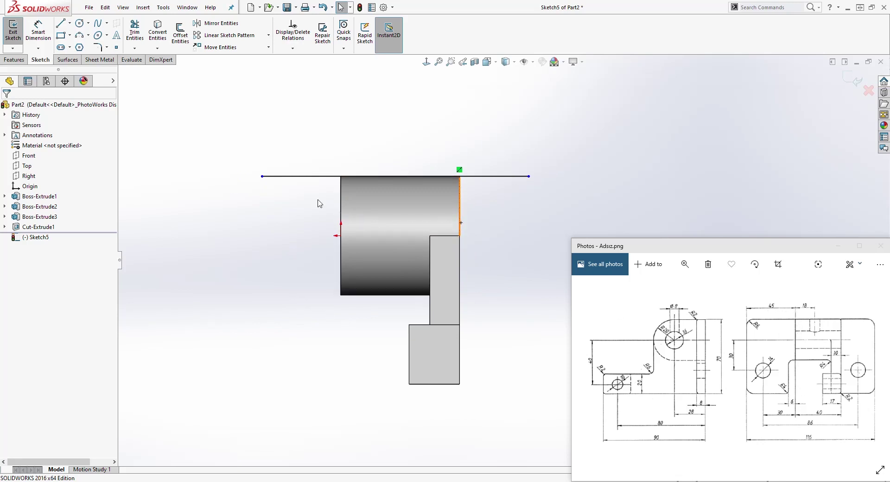
pyautogui.moveTo(306, 236); pyautogui.dragTo(264, 159, button='right')
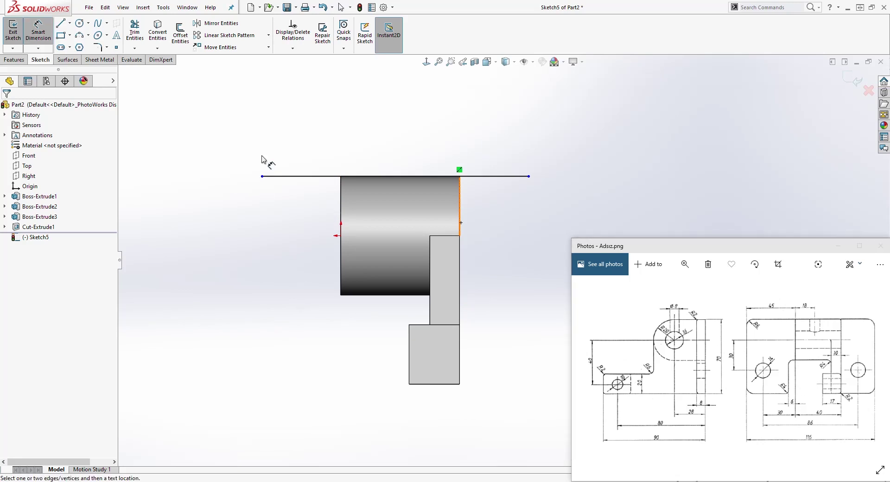
pyautogui.click(262, 177)
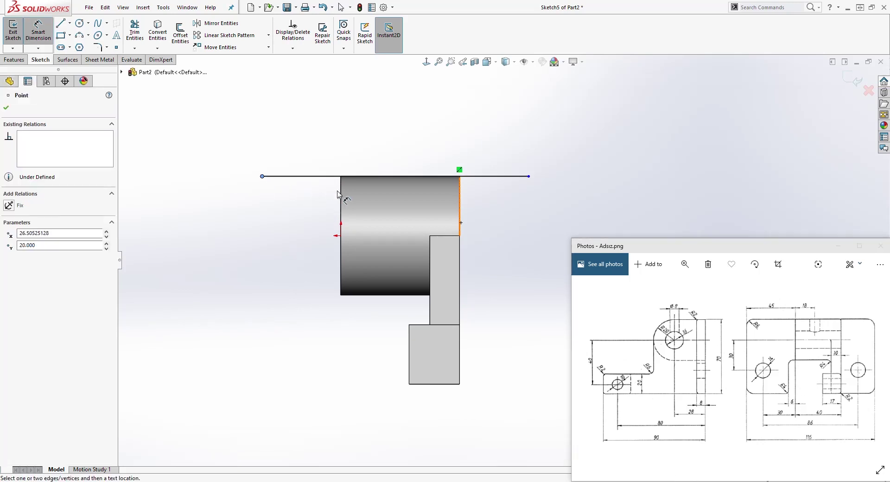
pyautogui.click(342, 194)
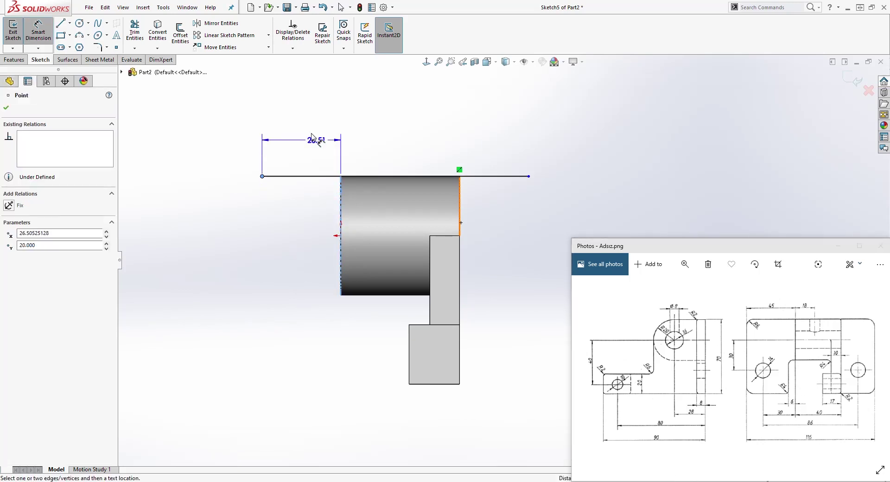
pyautogui.click(300, 119)
pyautogui.write('45')
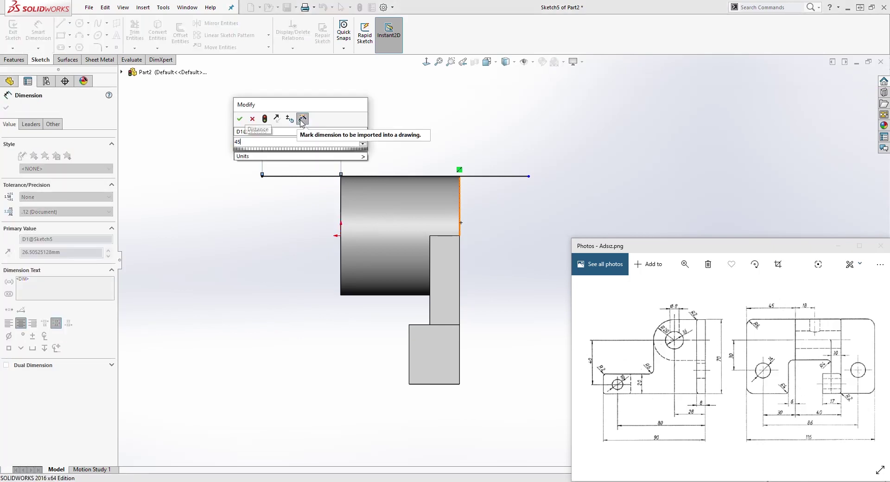
pyautogui.press('Return')
pyautogui.press('Escape')
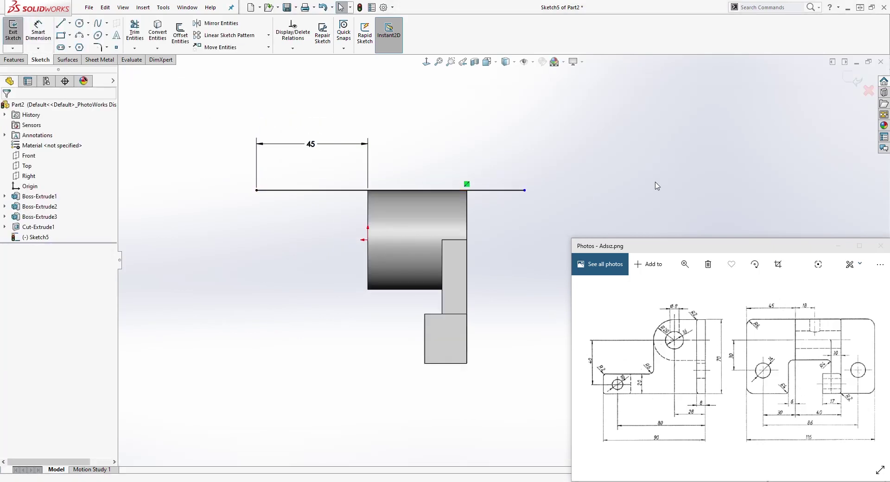
# Dimension the line's full length as 116 mm and finish dimensioning
pyautogui.scroll(-1, 680, 156)
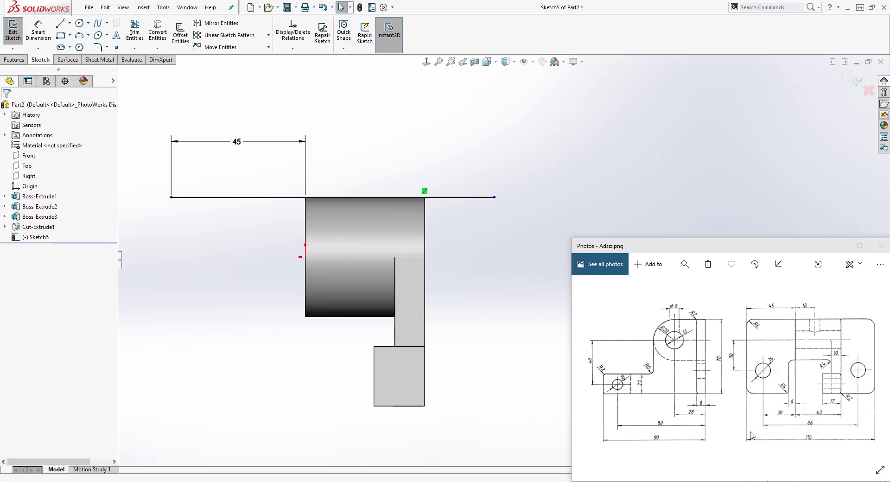
pyautogui.moveTo(496, 367); pyautogui.dragTo(494, 325, button='right')
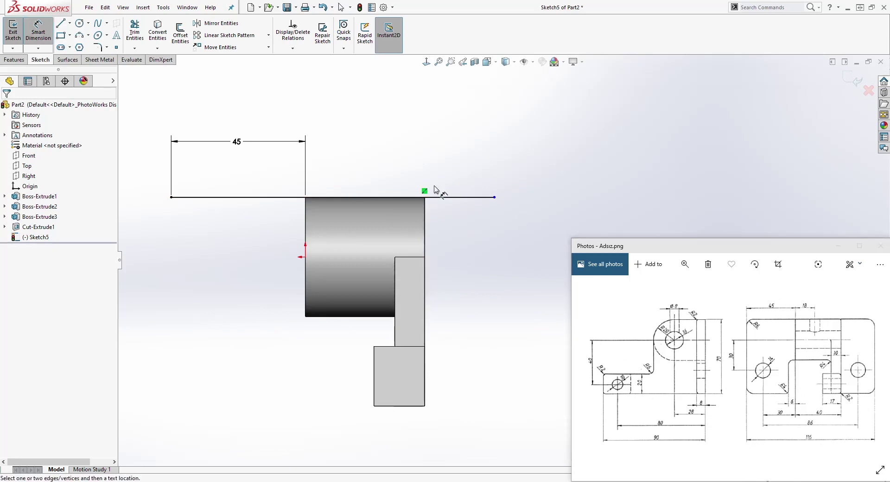
pyautogui.click(448, 197)
pyautogui.click(411, 100)
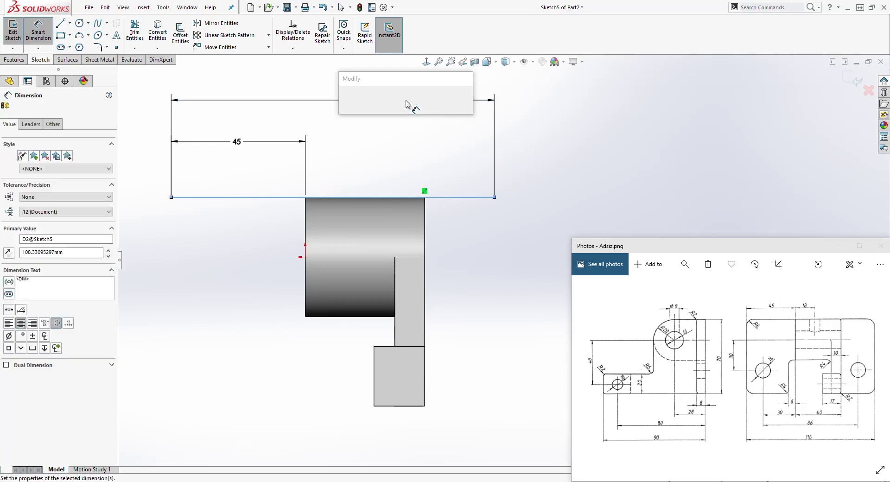
pyautogui.write('116')
pyautogui.press('Return')
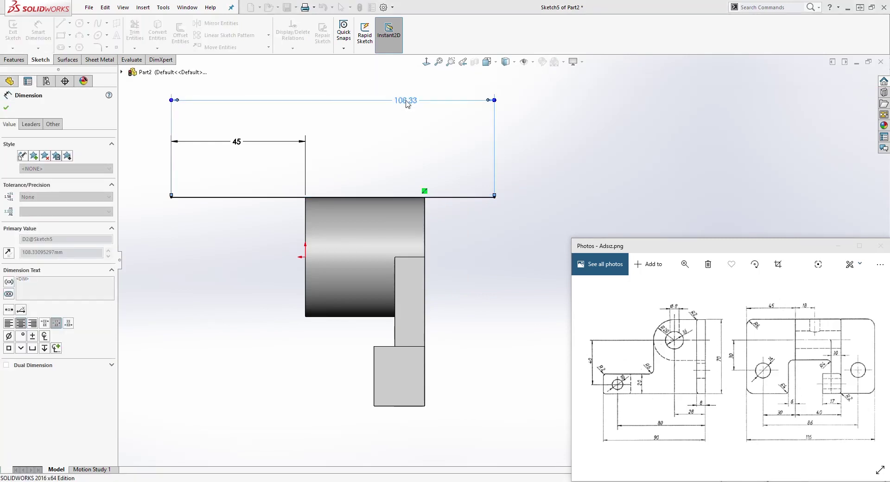
pyautogui.press('Escape')
pyautogui.scroll(2, 598, 185)
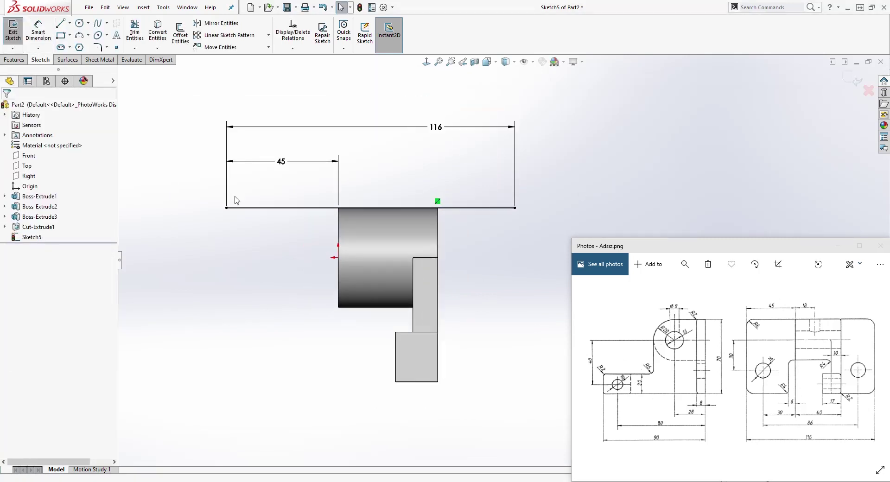
# Sketch a vertical line from the 116 mm line's origin-side endpoint down to about the level of the foot's bottom edge
pyautogui.click(61, 23)
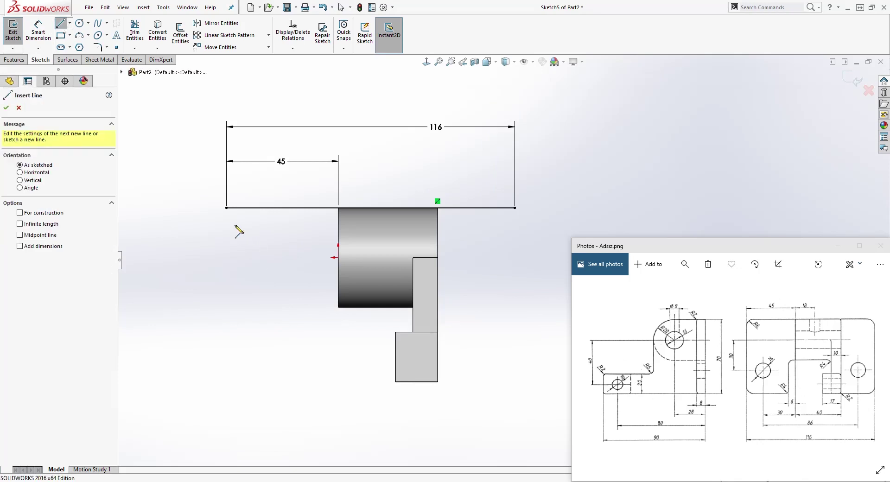
pyautogui.click(227, 208)
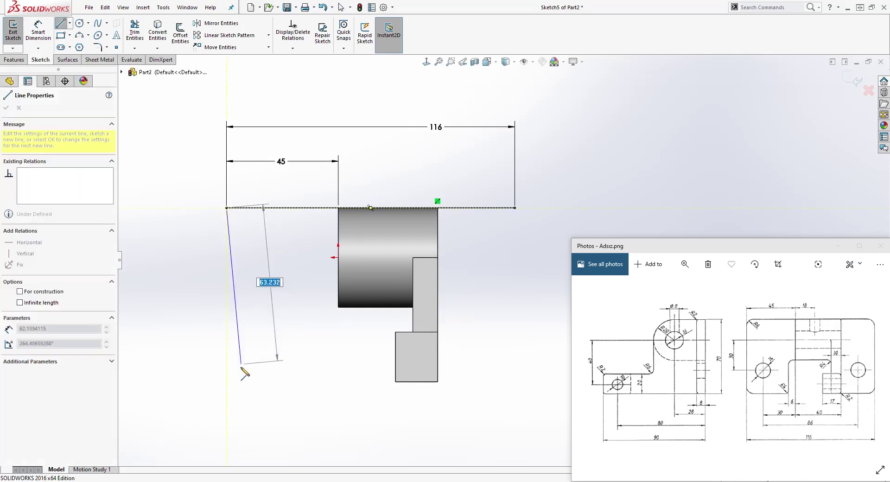
pyautogui.click(227, 383)
pyautogui.press('Escape')
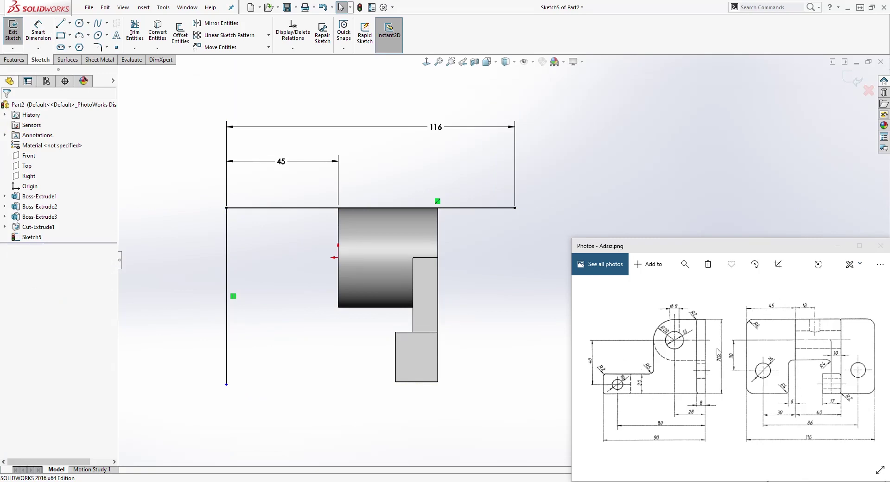
pyautogui.press('d')
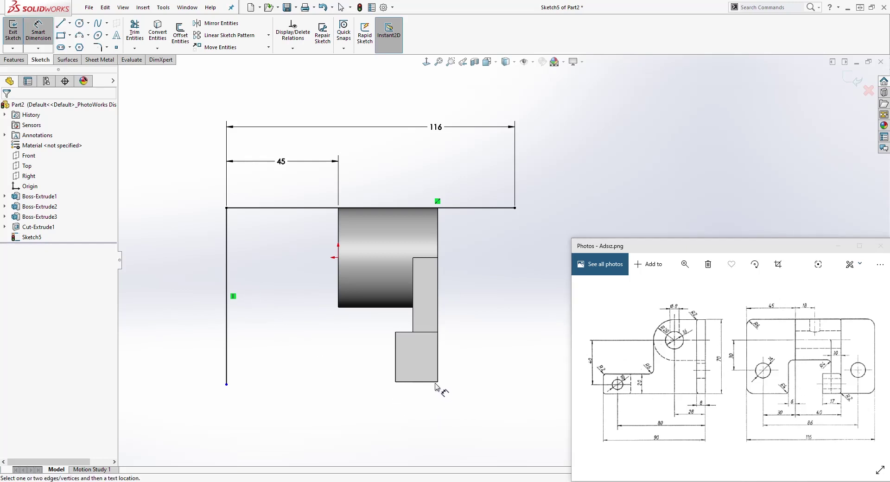
pyautogui.press('Escape')
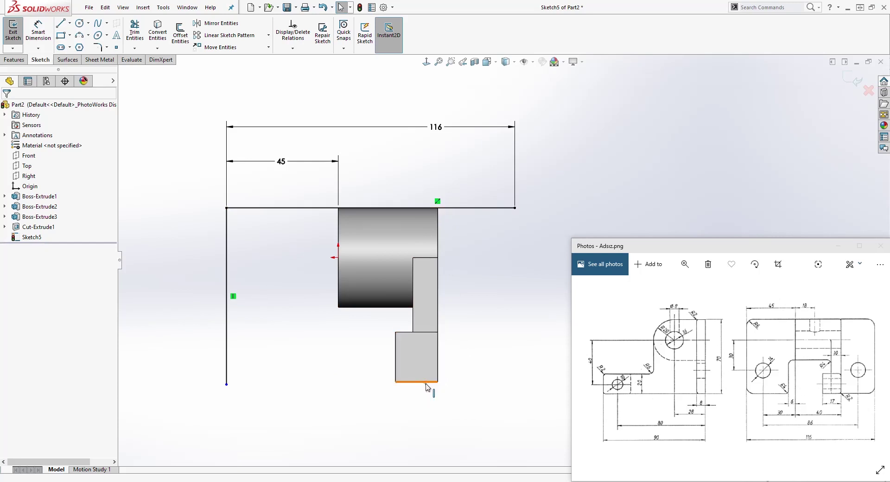
pyautogui.click(427, 383)
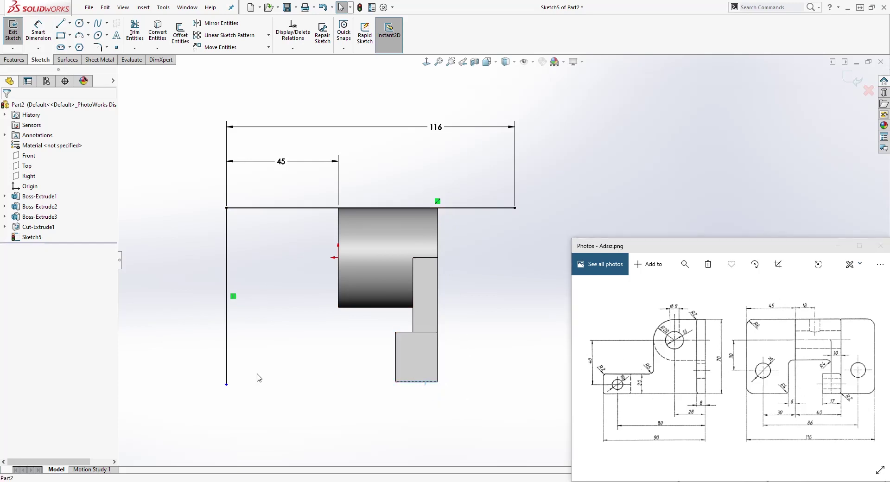
pyautogui.keyDown('ctrl'); pyautogui.click(227, 384); pyautogui.keyUp('ctrl')
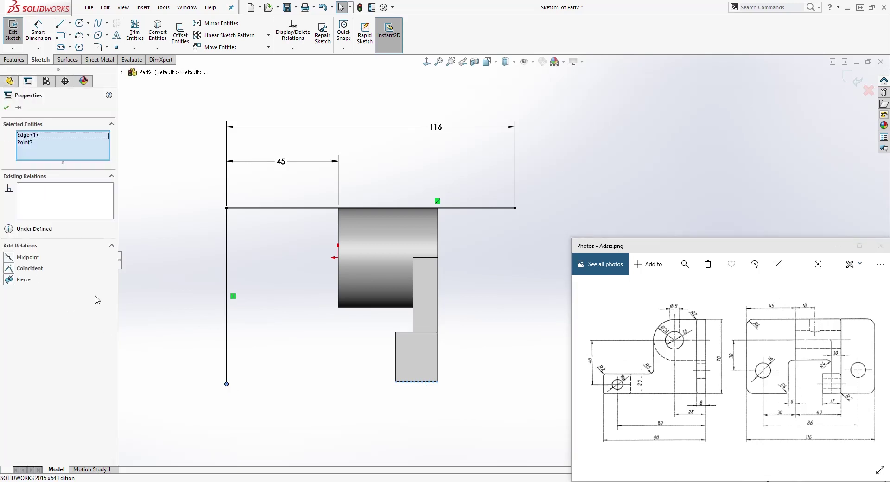
pyautogui.click(266, 408)
# Add a Horizontal relation between the vertical line's lower endpoint and the foot's nearest bottom corner
pyautogui.click(227, 384)
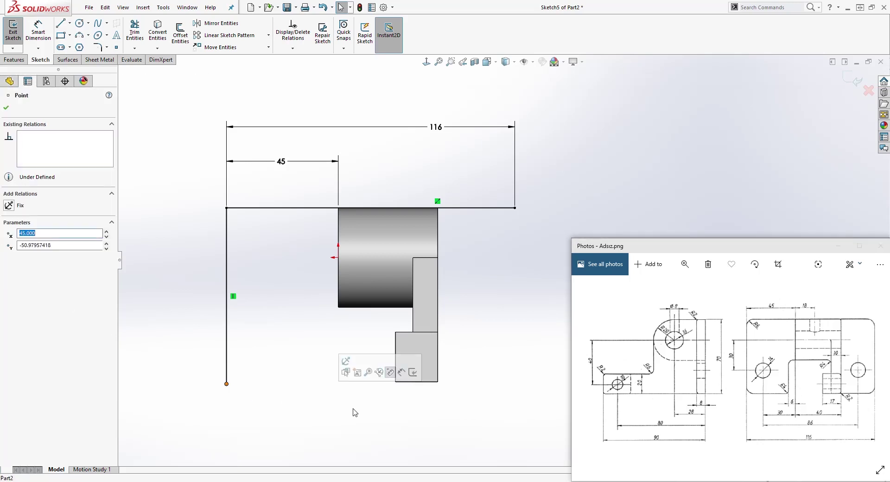
pyautogui.keyDown('ctrl'); pyautogui.click(396, 382); pyautogui.keyUp('ctrl')
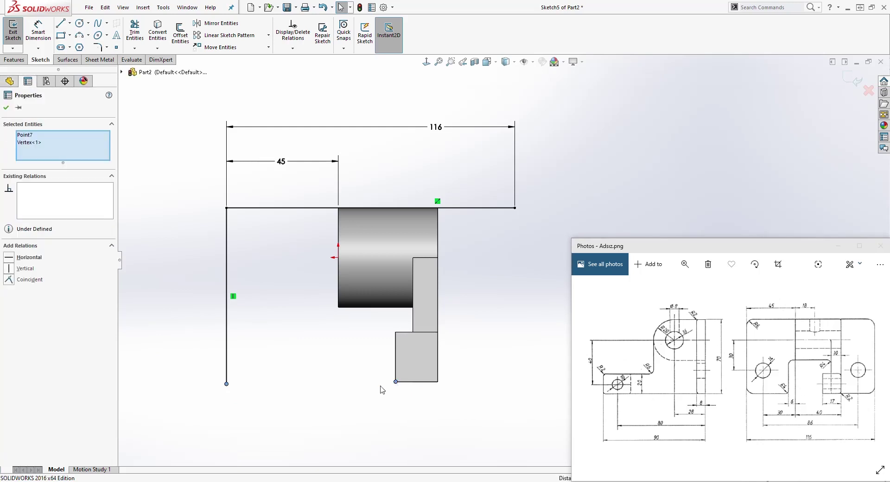
pyautogui.click(10, 258)
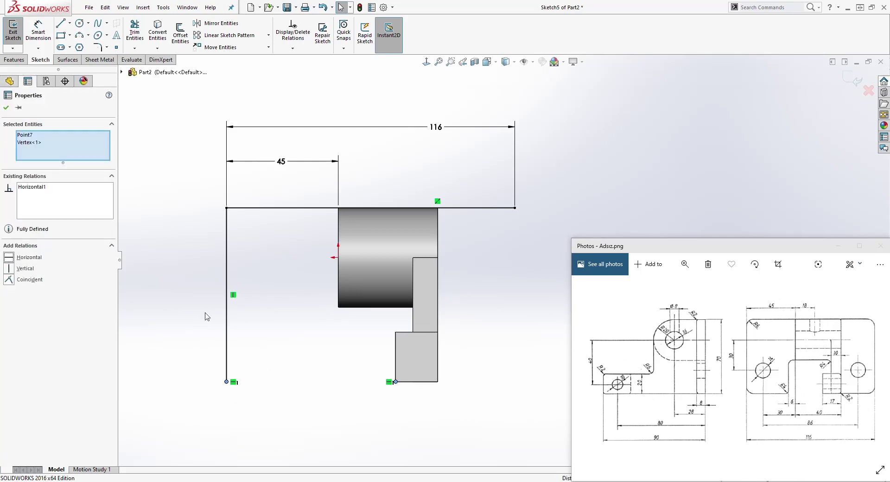
pyautogui.click(282, 372)
pyautogui.press('d')
pyautogui.click(230, 263)
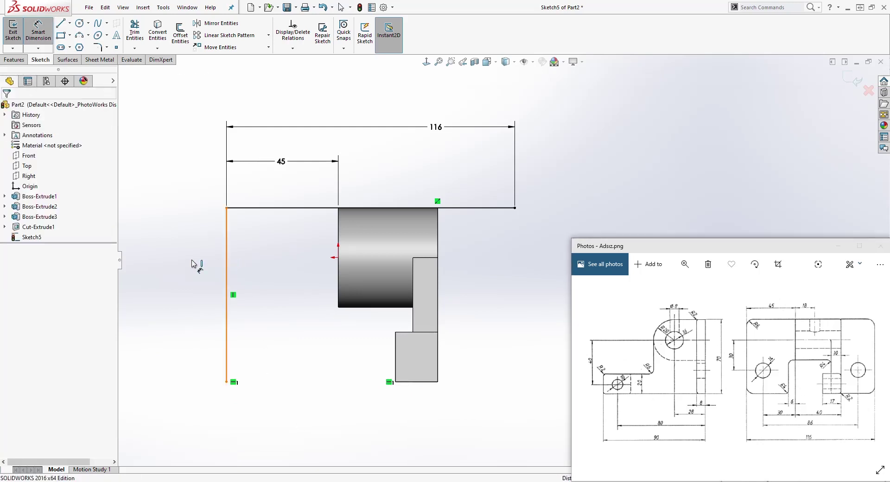
pyautogui.press('Escape')
pyautogui.press('Escape')
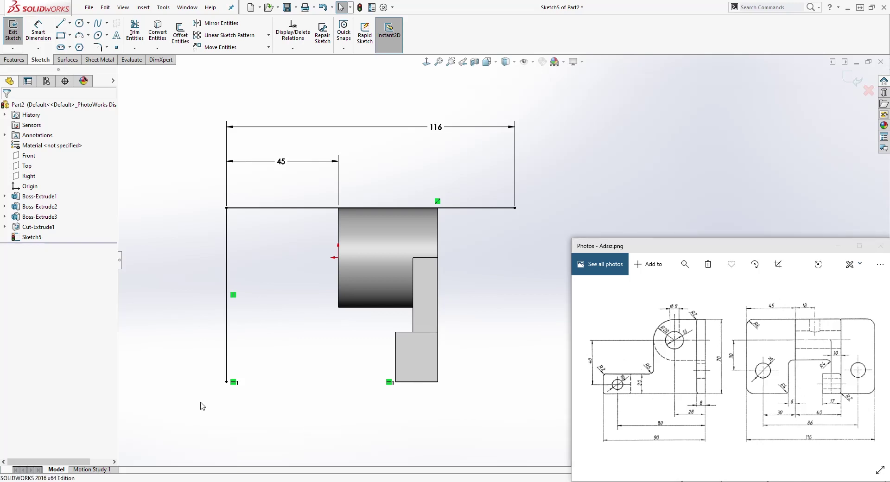
# Sketch a horizontal line about 38 mm long from the lower endpoint toward the foot, continuing vertically up to just below the rounded body's level
pyautogui.press('l')
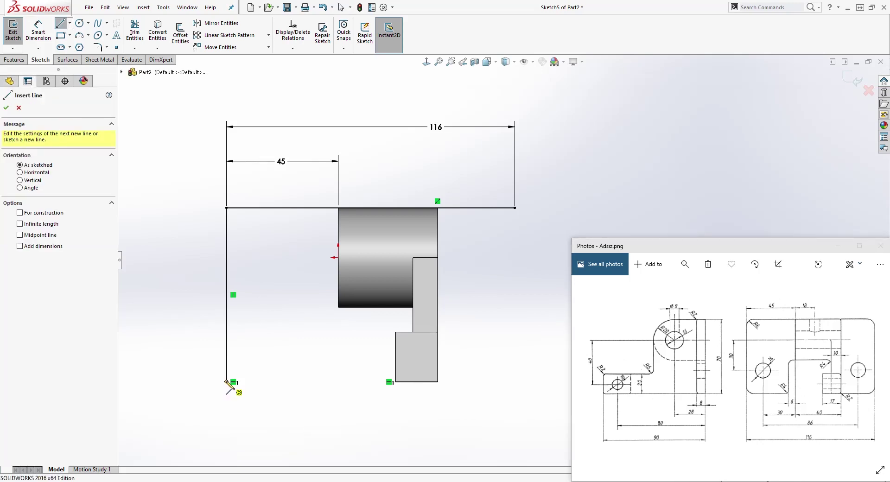
pyautogui.click(226, 381)
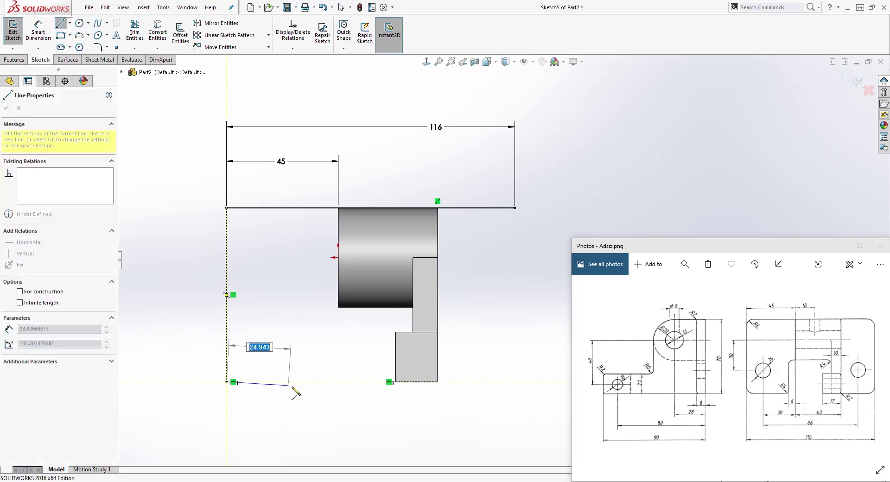
pyautogui.click(321, 381)
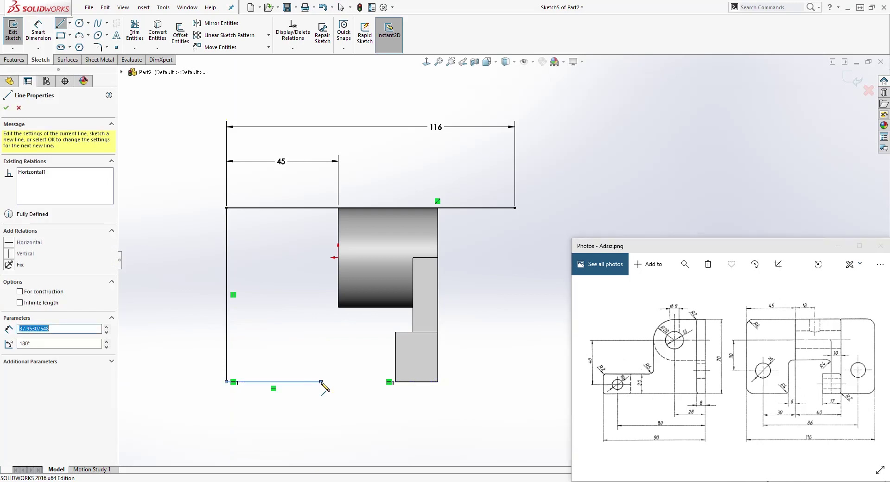
pyautogui.click(320, 311)
pyautogui.press('Escape')
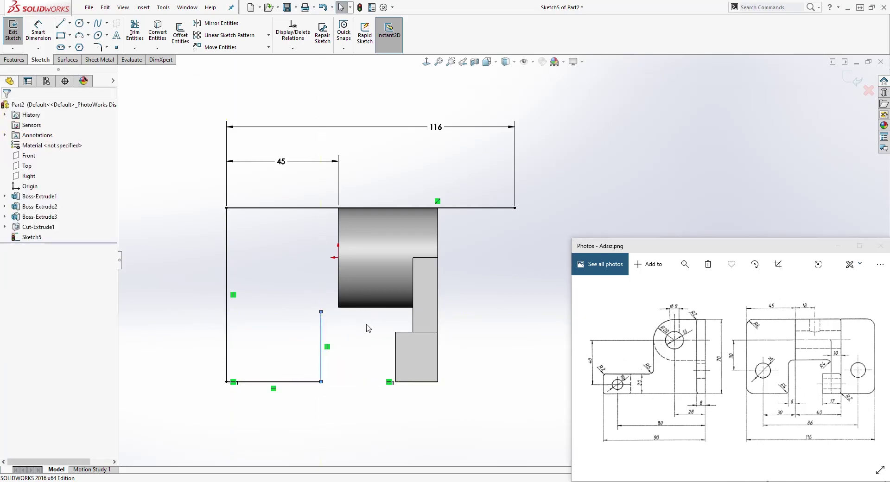
# Sketch a horizontal line about 30 mm long from the inner vertical line's upper endpoint, just below the rounded body
pyautogui.press('l')
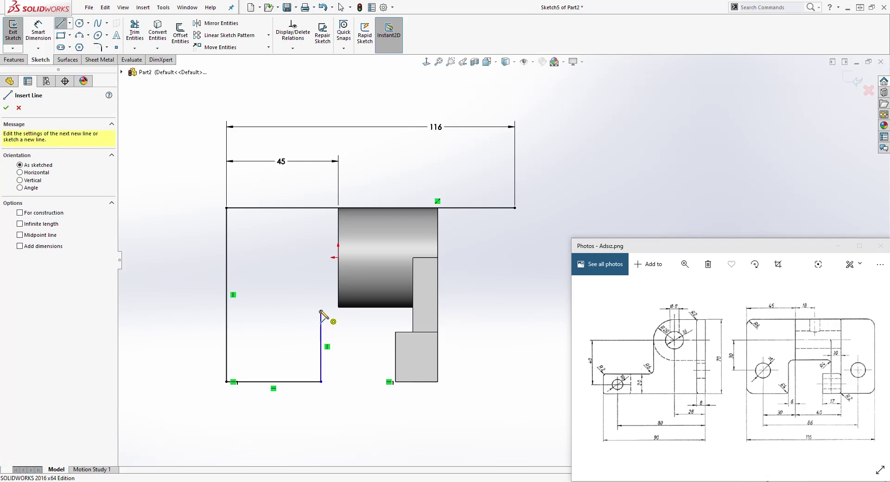
pyautogui.click(321, 312)
pyautogui.click(397, 311)
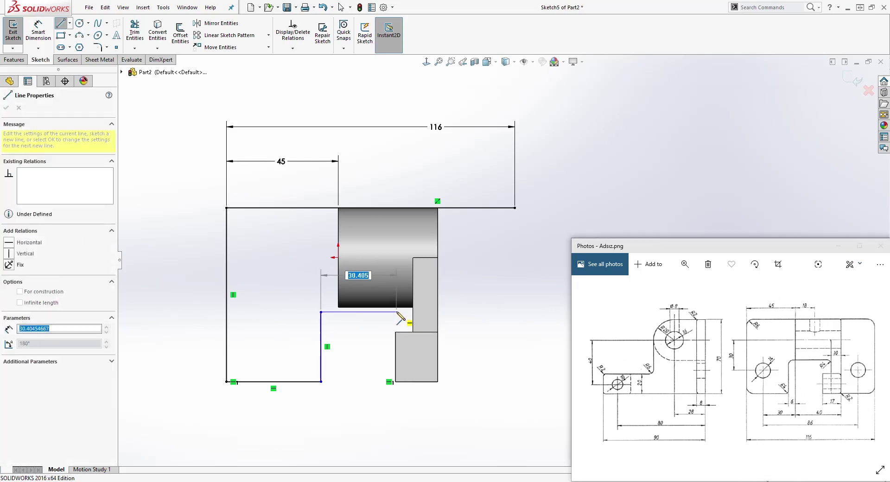
pyautogui.press('Escape')
pyautogui.click(364, 311)
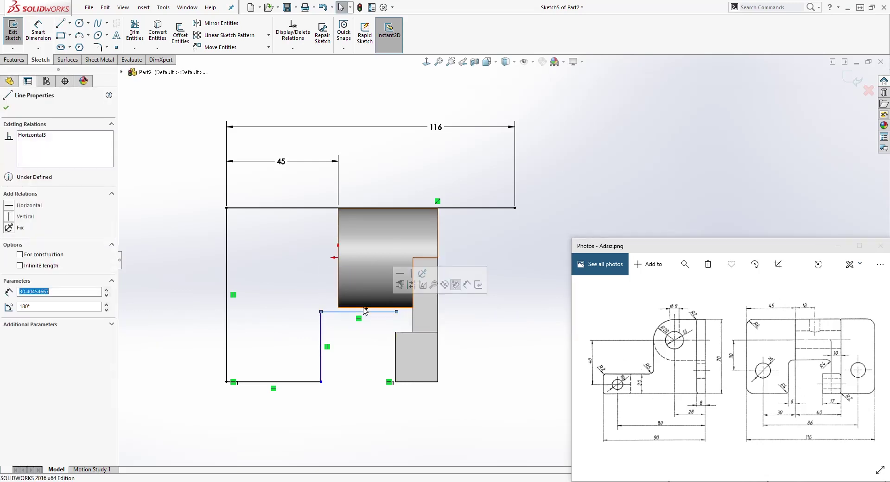
pyautogui.keyDown('ctrl'); pyautogui.click(364, 308); pyautogui.keyUp('ctrl')
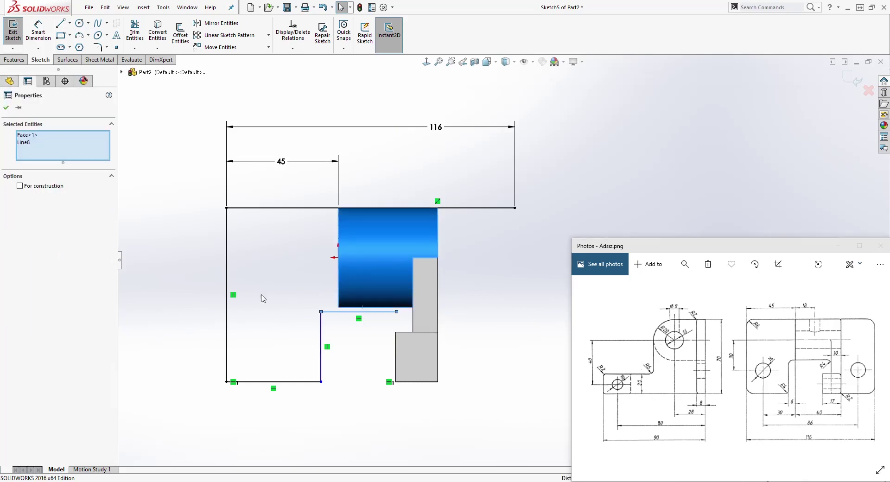
pyautogui.click(302, 299)
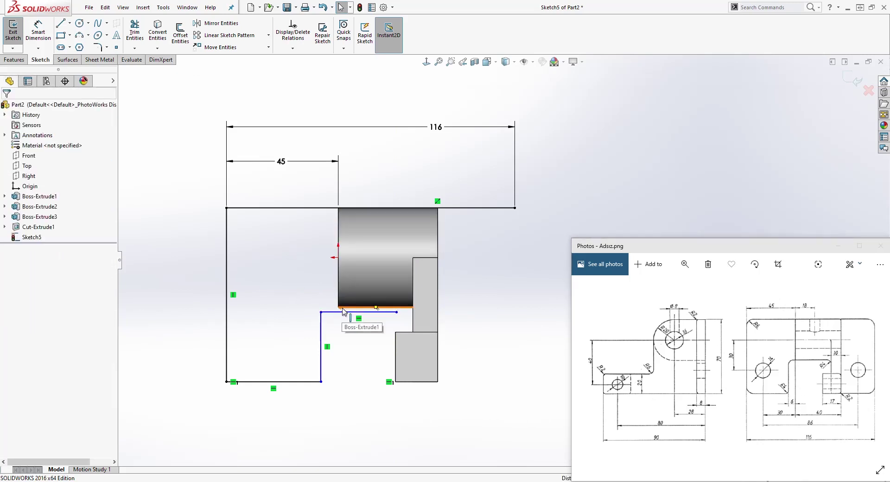
# Make the short horizontal line collinear with the rounded body's bottom edge
pyautogui.click(342, 307)
pyautogui.keyDown('ctrl'); pyautogui.click(341, 314); pyautogui.keyUp('ctrl')
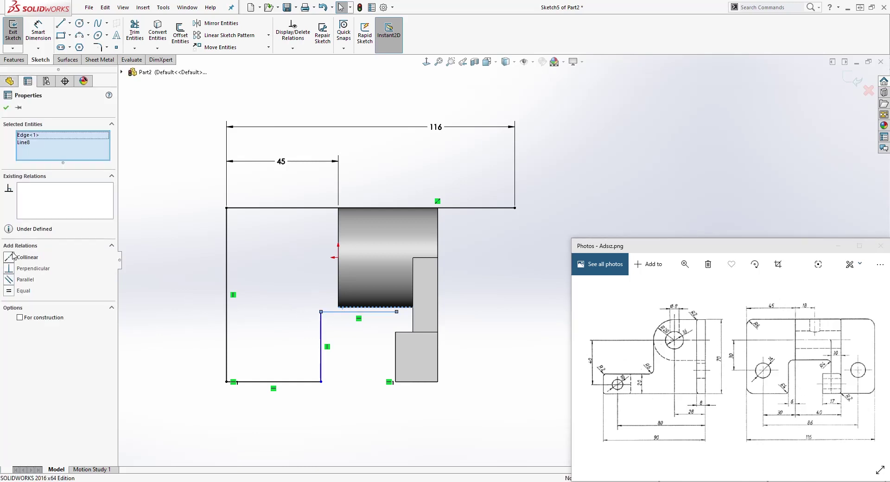
pyautogui.click(9, 257)
pyautogui.press('Escape')
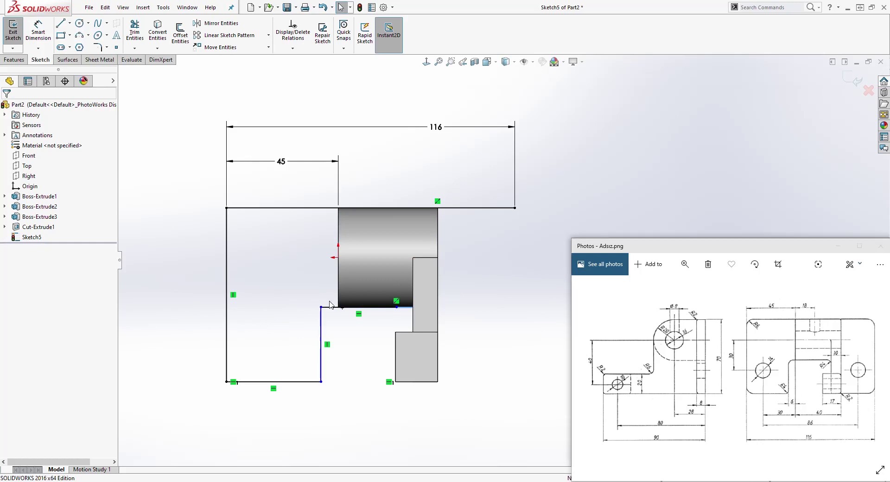
# Dimension the distance from the rounded body's end edge to the inner vertical line as 6 mm and finish dimensioning
pyautogui.press('d')
pyautogui.click(337, 269)
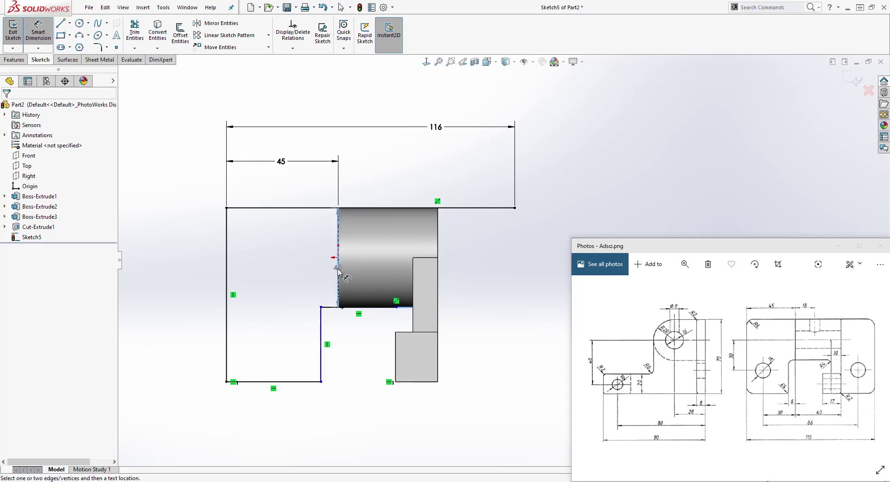
pyautogui.click(324, 341)
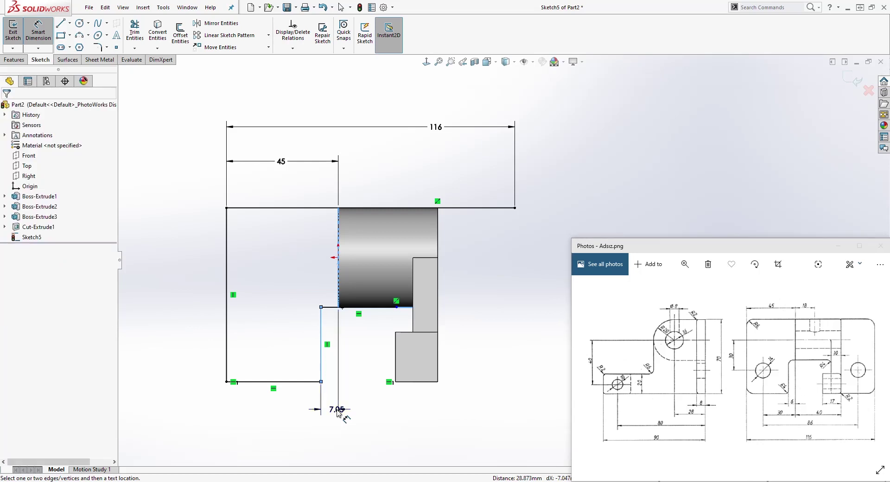
pyautogui.click(341, 411)
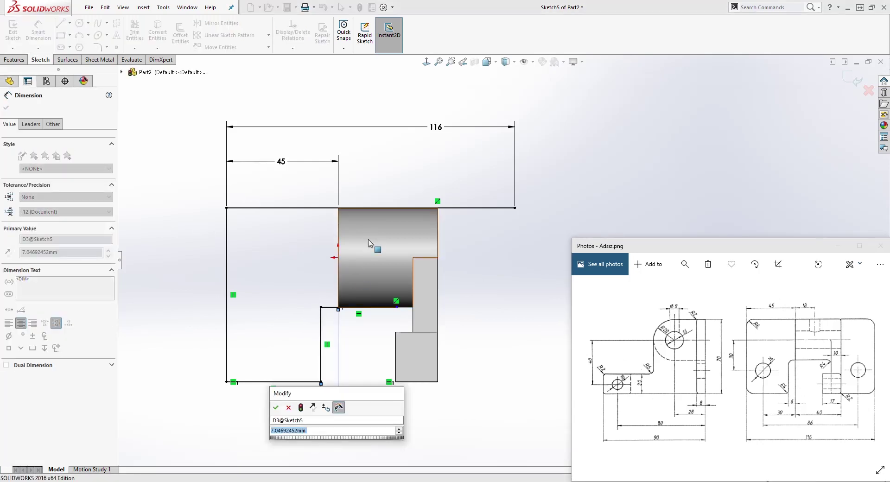
pyautogui.write('6')
pyautogui.press('Return')
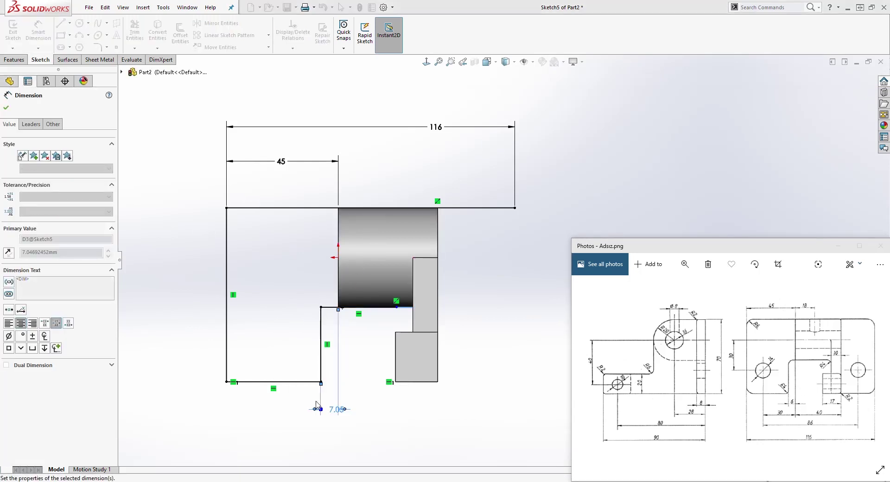
pyautogui.press('Escape')
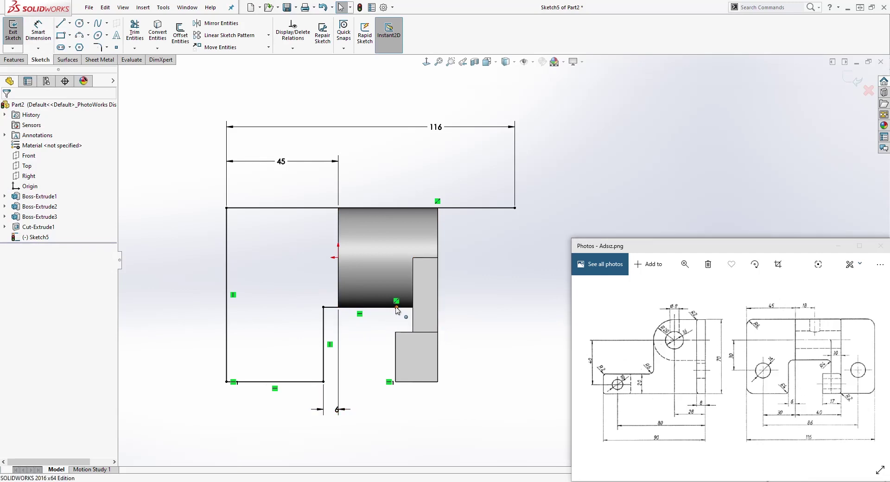
# Extend the short horizontal line's free endpoint to the corner where the rounded body's bottom edge meets the arm
pyautogui.click(413, 307)
pyautogui.moveTo(413, 307); pyautogui.dragTo(403, 308)
pyautogui.click(404, 308)
pyautogui.moveTo(403, 308); pyautogui.dragTo(413, 308)
pyautogui.press('Escape')
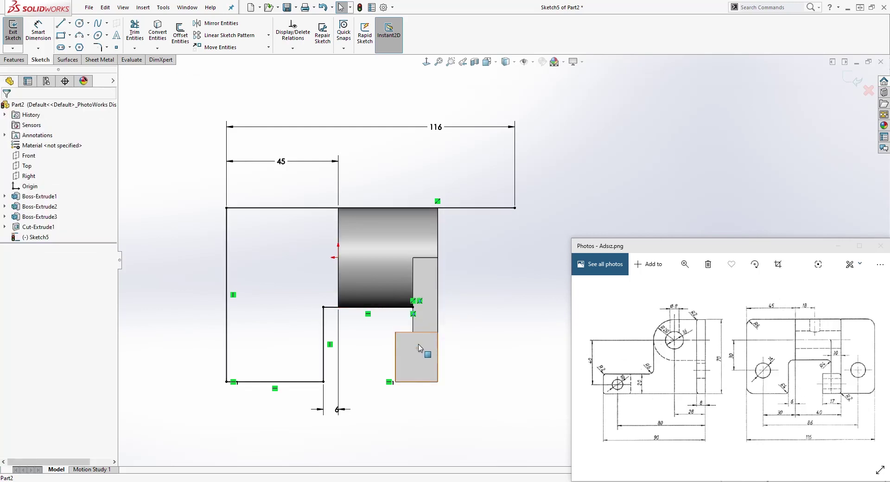
# Add a Coincident relation between that endpoint and the arm's near vertical edge
pyautogui.click(413, 308)
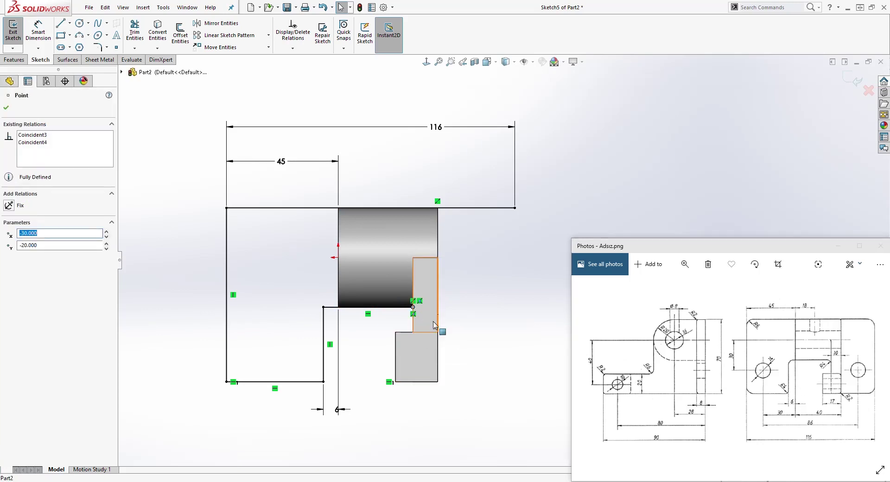
pyautogui.keyDown('ctrl'); pyautogui.click(413, 325); pyautogui.keyUp('ctrl')
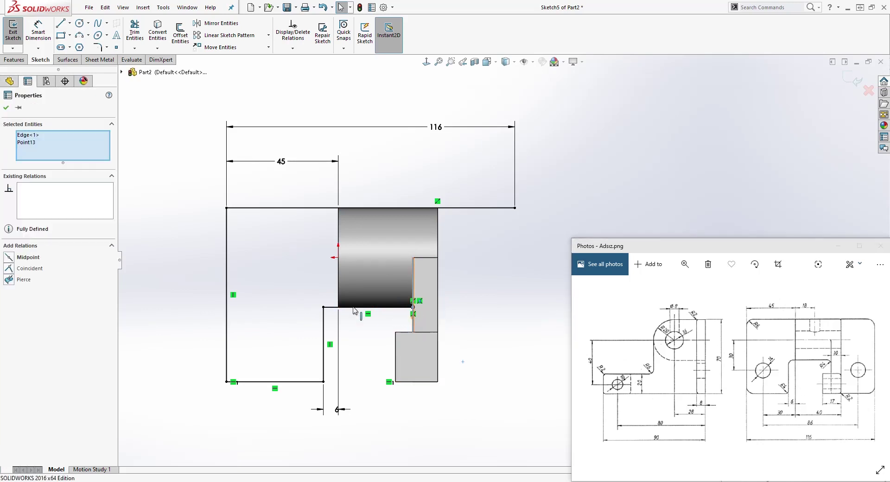
pyautogui.click(9, 269)
pyautogui.press('Escape')
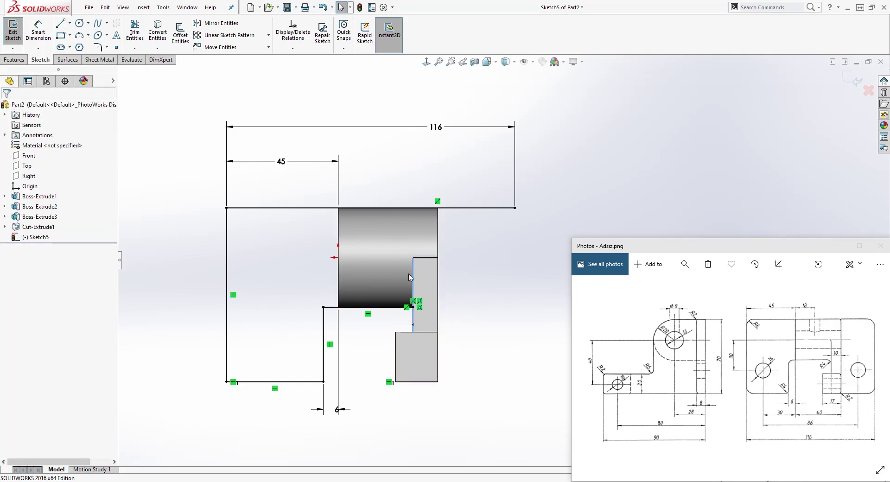
# Sketch a vertical line from the endpoint at the arm's edge down to the foot's bottom edge
pyautogui.press('l')
pyautogui.click(412, 306)
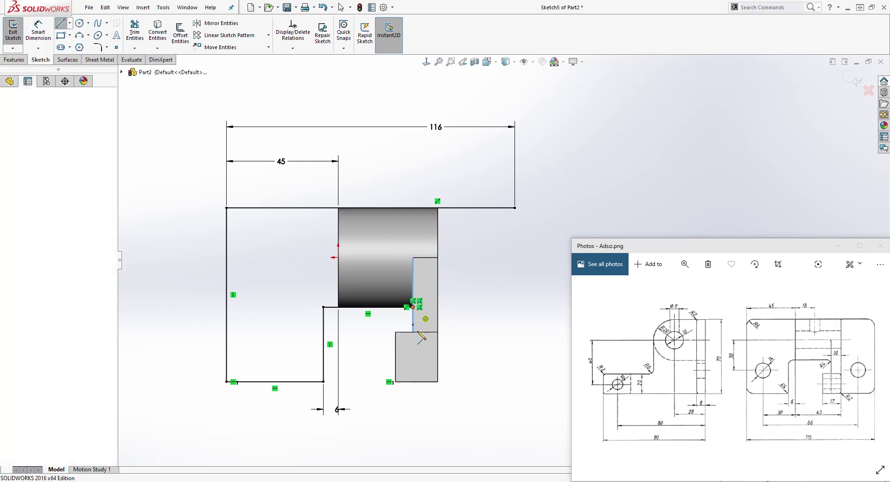
pyautogui.click(413, 382)
pyautogui.press('Escape')
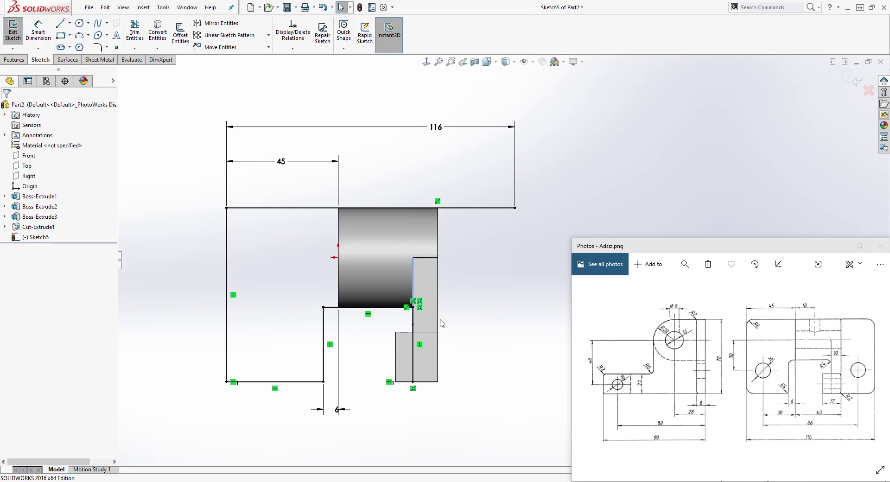
pyautogui.scroll(-5, 445, 324)
pyautogui.scroll(-2, 451, 266)
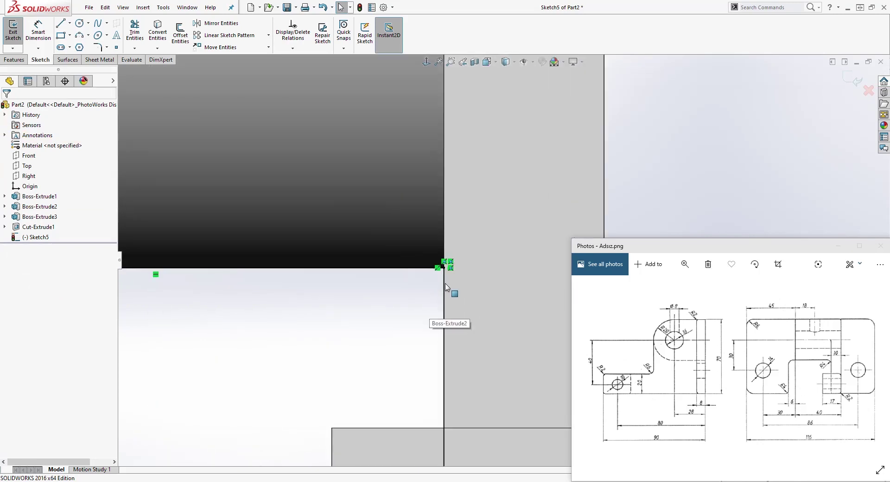
# Sketch a horizontal line about 52 mm long outward from the bottom end of the vertical line at the arm's edge
pyautogui.moveTo(413, 242)
pyautogui.mouseDown()
pyautogui.moveTo(467, 302)
pyautogui.moveTo(458, 306)
pyautogui.mouseUp()
pyautogui.scroll(5, 459, 309)
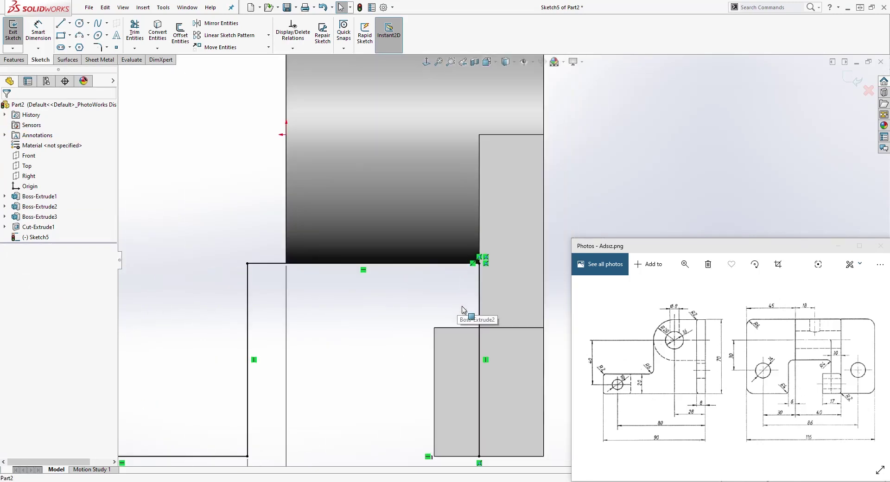
pyautogui.scroll(1, 653, 179)
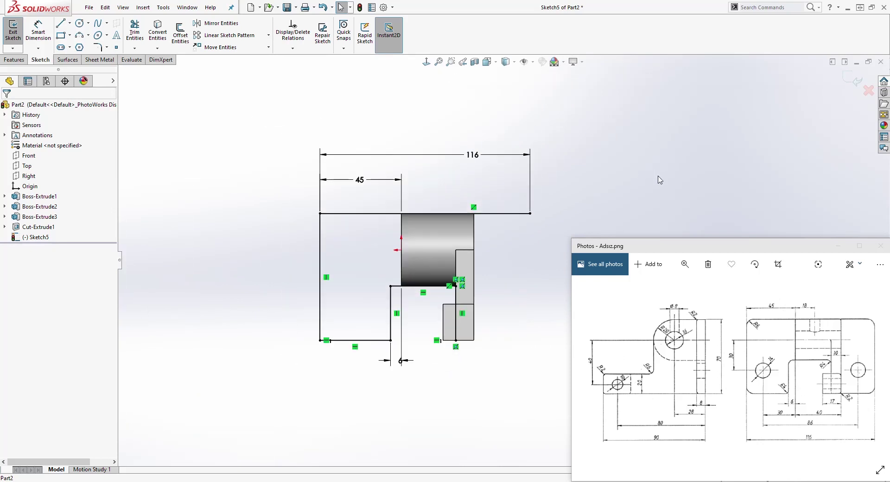
pyautogui.scroll(-2, 509, 278)
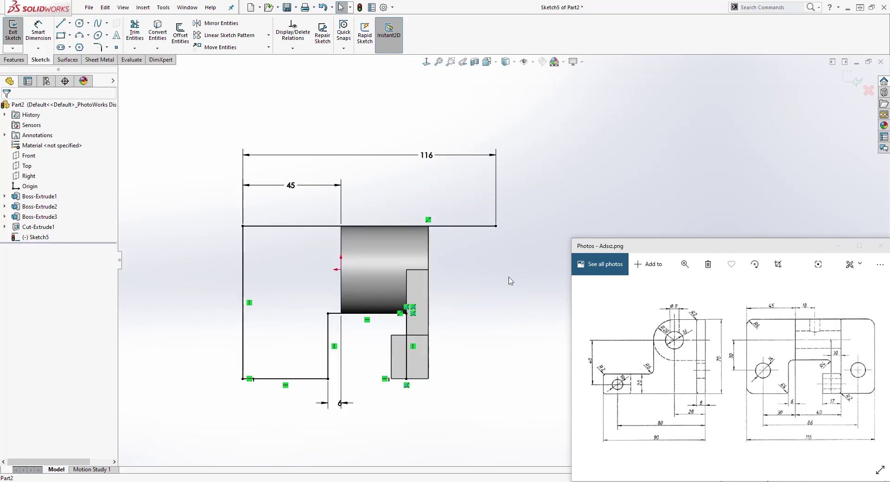
pyautogui.click(64, 27)
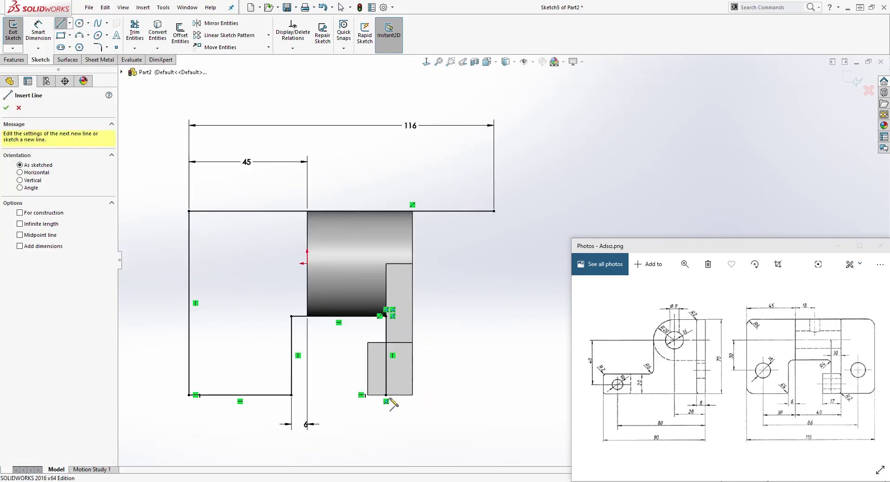
pyautogui.click(386, 395)
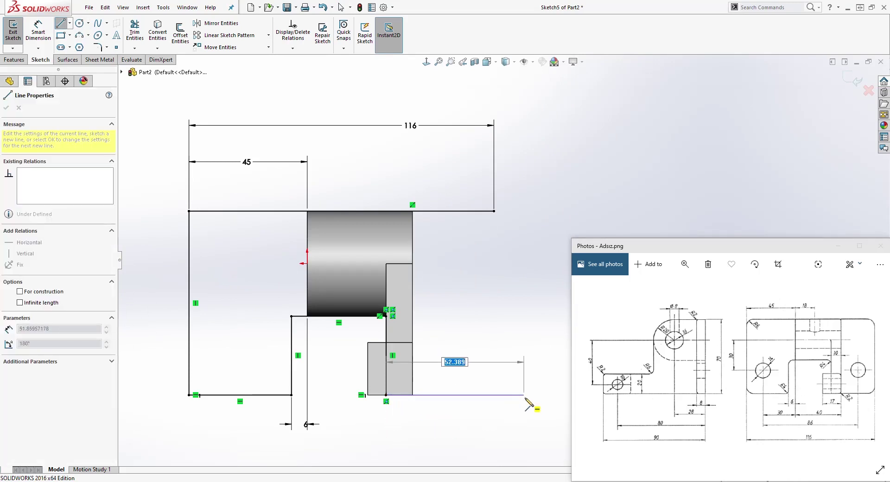
pyautogui.click(524, 395)
pyautogui.press('Escape')
# Sketch a vertical line from the free end of the 116 mm top line down past the bottom line
pyautogui.click(61, 25)
pyautogui.click(493, 211)
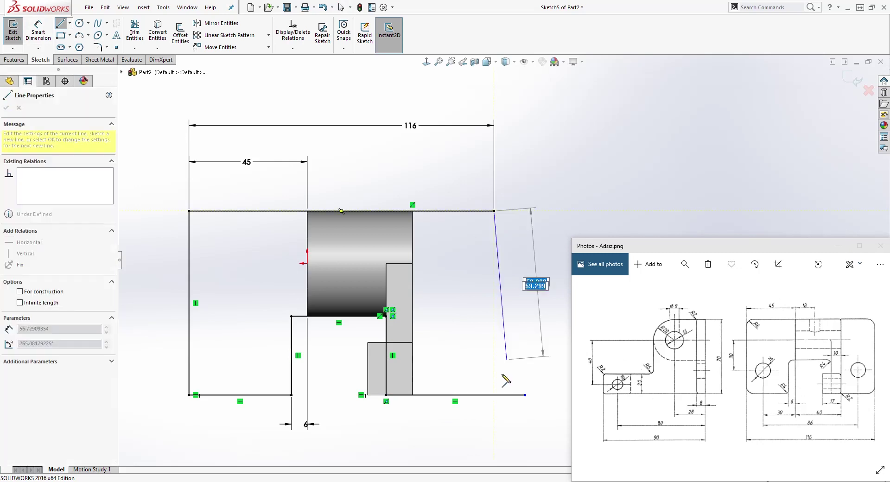
pyautogui.click(494, 430)
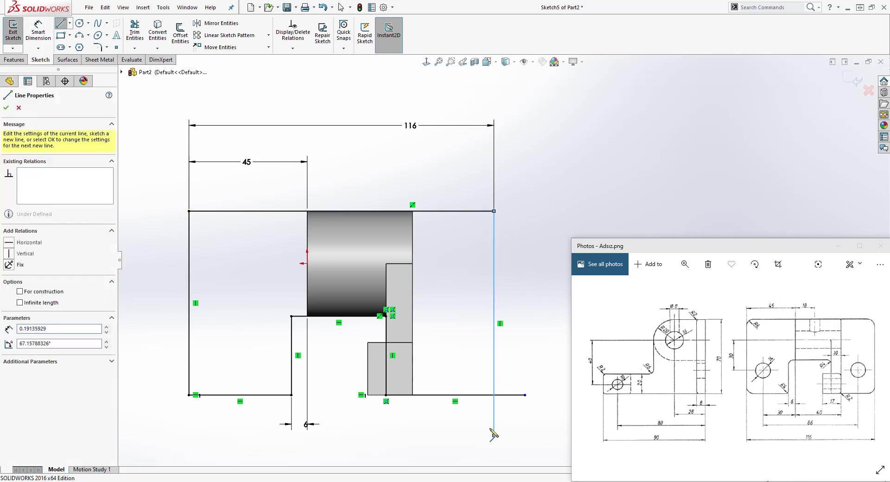
pyautogui.press('Escape')
# Trim the overhanging ends of the bottom and vertical lines back to their intersection at the plate's lower corner
pyautogui.click(134, 32)
pyautogui.click(508, 396)
pyautogui.click(495, 418)
pyautogui.hotkey('shift', 'z')
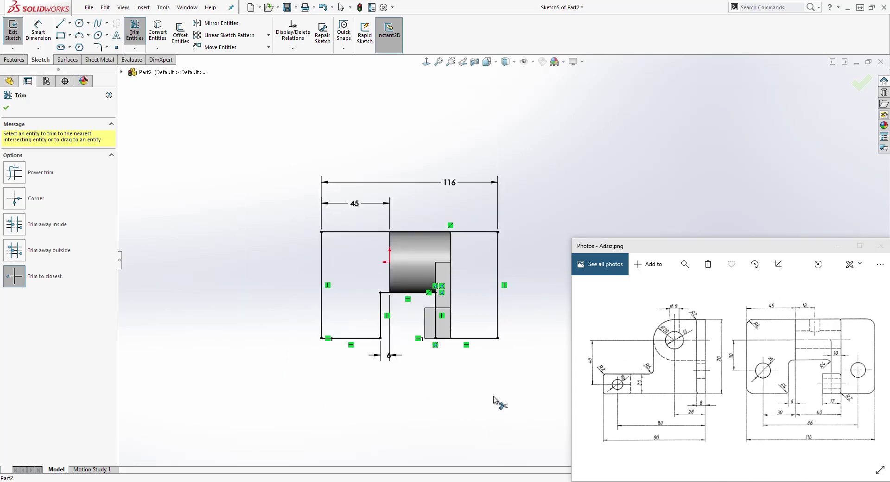
pyautogui.scroll(-2, 530, 302)
pyautogui.press('Escape')
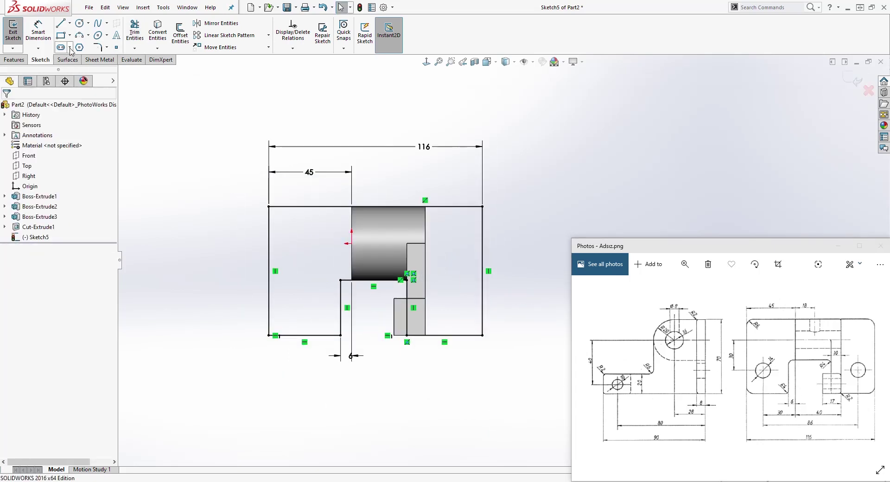
# Sketch two circles about 18 mm in diameter in the lower part of the plate, one on each side of the notch
pyautogui.click(80, 23)
pyautogui.click(303, 301)
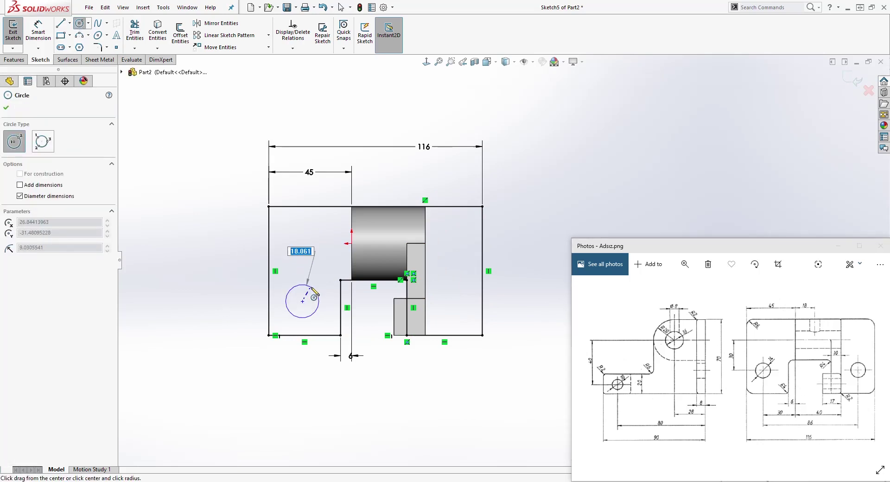
pyautogui.click(319, 300)
pyautogui.click(452, 301)
pyautogui.click(468, 301)
pyautogui.press('Escape')
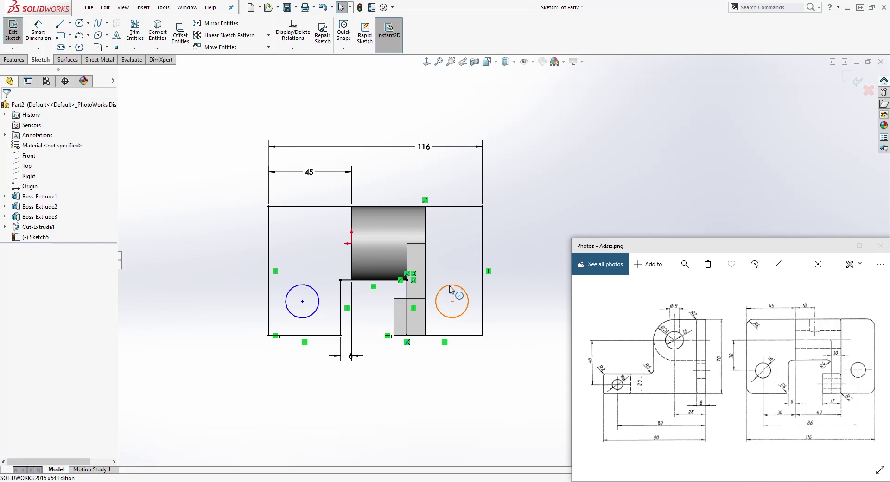
# Add an Equal relation between the two circles
pyautogui.click(452, 286)
pyautogui.keyDown('ctrl'); pyautogui.click(313, 292); pyautogui.keyUp('ctrl')
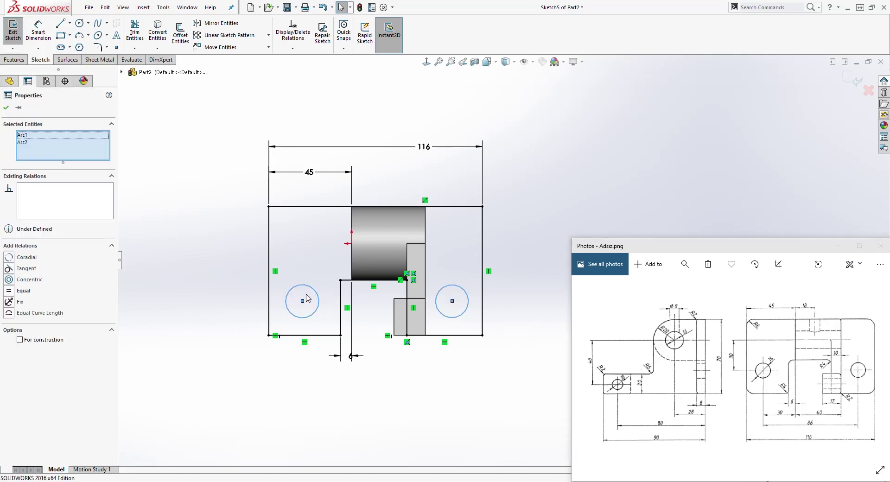
pyautogui.click(9, 292)
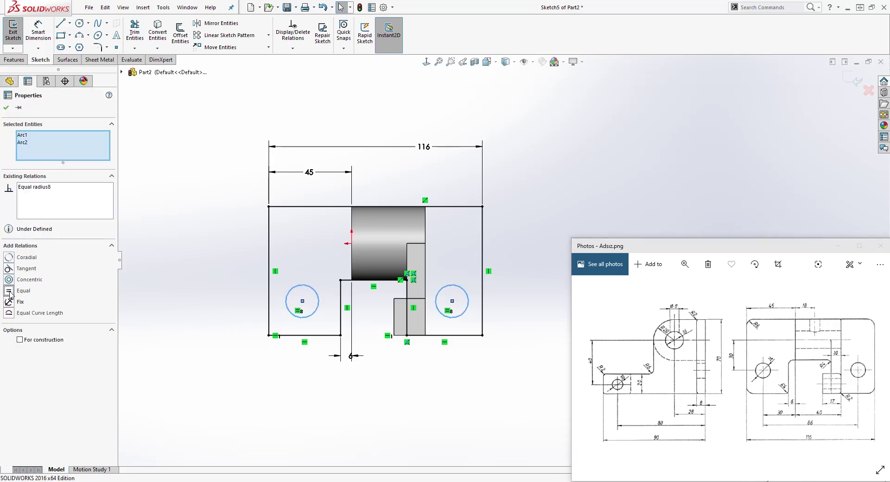
pyautogui.click(362, 324)
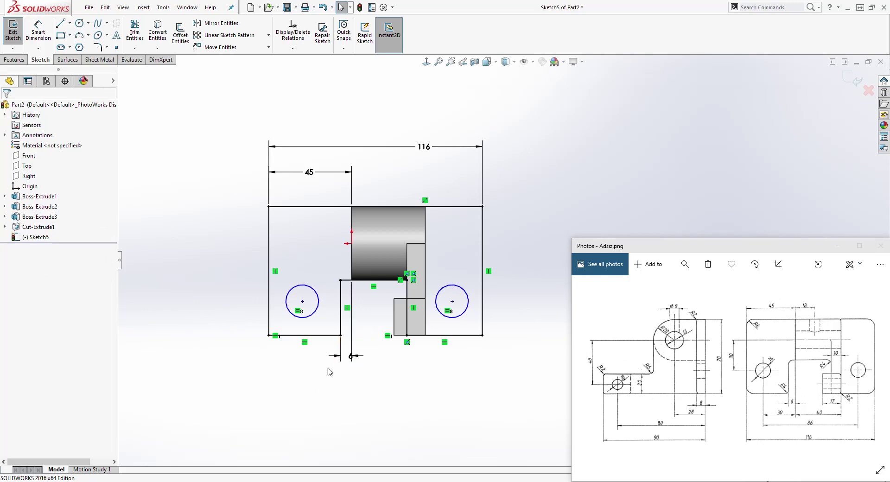
# Add a Horizontal relation between the centre points of the two circles
pyautogui.click(302, 302)
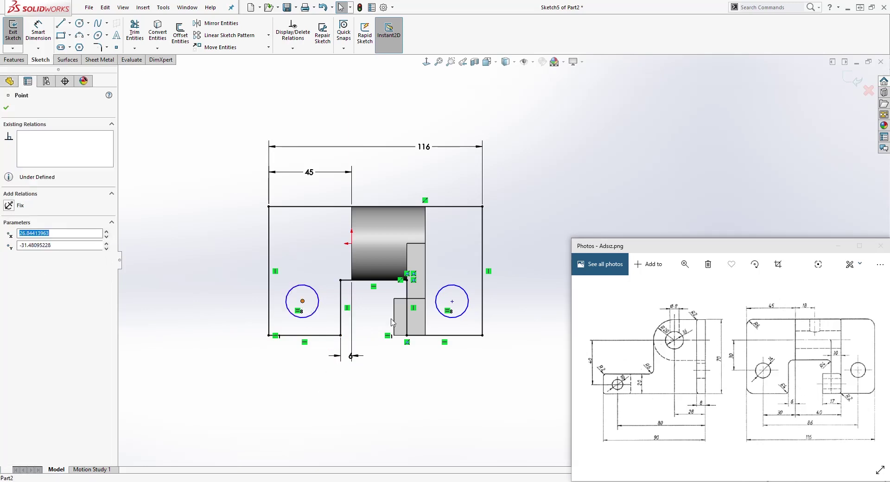
pyautogui.keyDown('ctrl'); pyautogui.click(452, 301); pyautogui.keyUp('ctrl')
pyautogui.click(11, 258)
pyautogui.press('Escape')
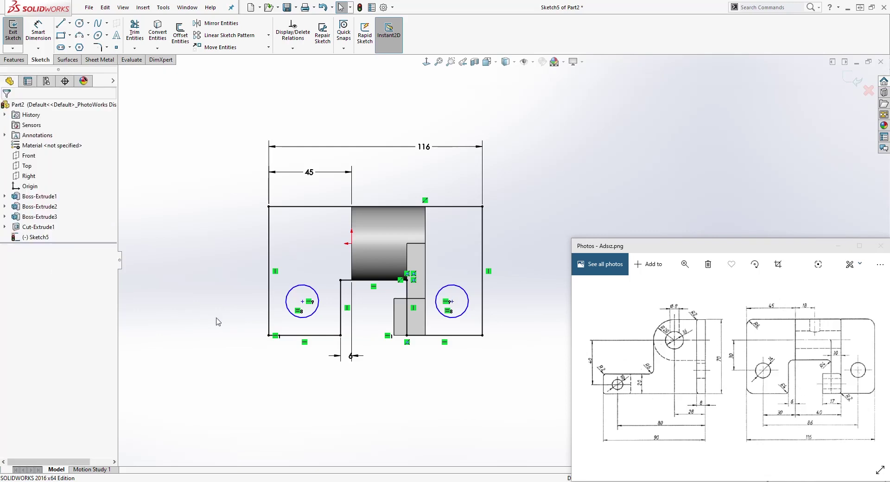
# Dimension the horizontal distance between the two circle centres as 86 mm
pyautogui.press('d')
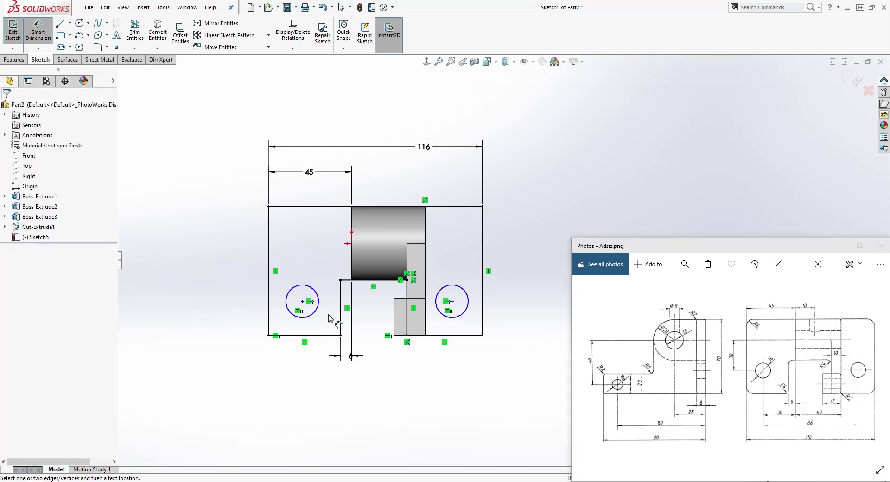
pyautogui.click(452, 302)
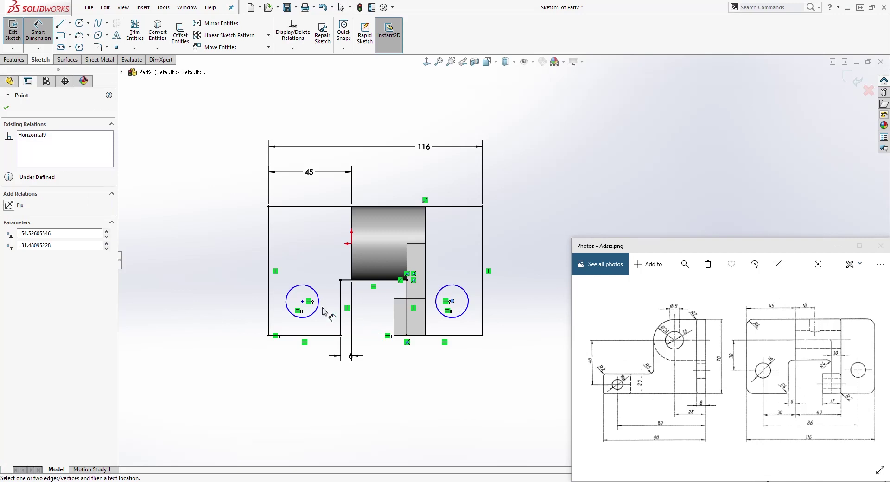
pyautogui.click(303, 302)
pyautogui.click(374, 409)
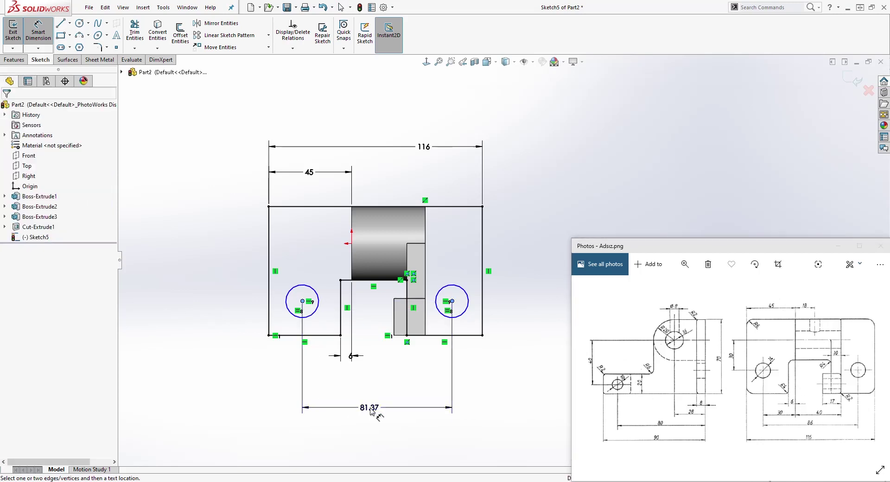
pyautogui.write('86')
pyautogui.press('Return')
pyautogui.press('Escape')
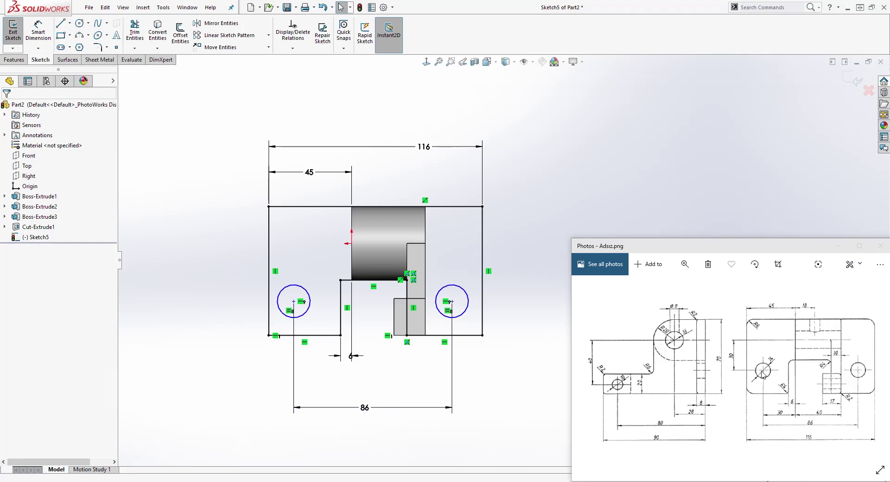
# Dimension the horizontal distance from the rounded body's end edge to the nearer circle's centre as 30 mm
pyautogui.press('d')
pyautogui.click(351, 250)
pyautogui.click(293, 302)
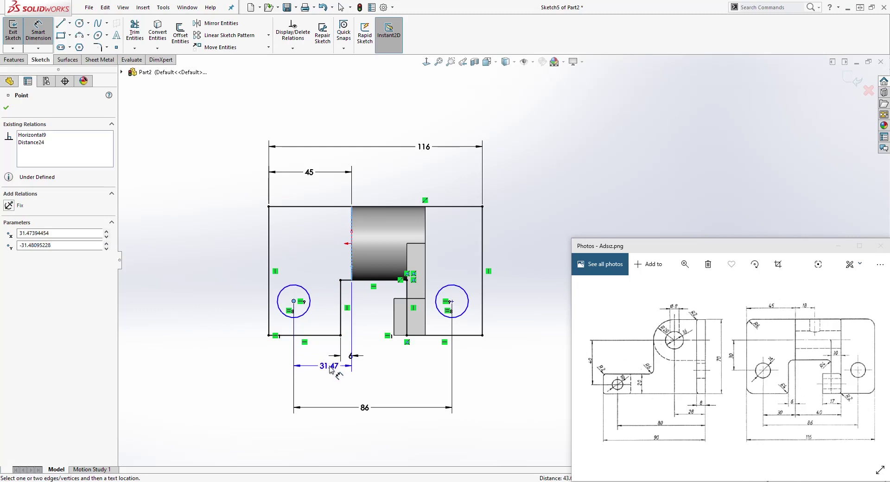
pyautogui.click(329, 383)
pyautogui.write('30')
pyautogui.press('Return')
pyautogui.press('Escape')
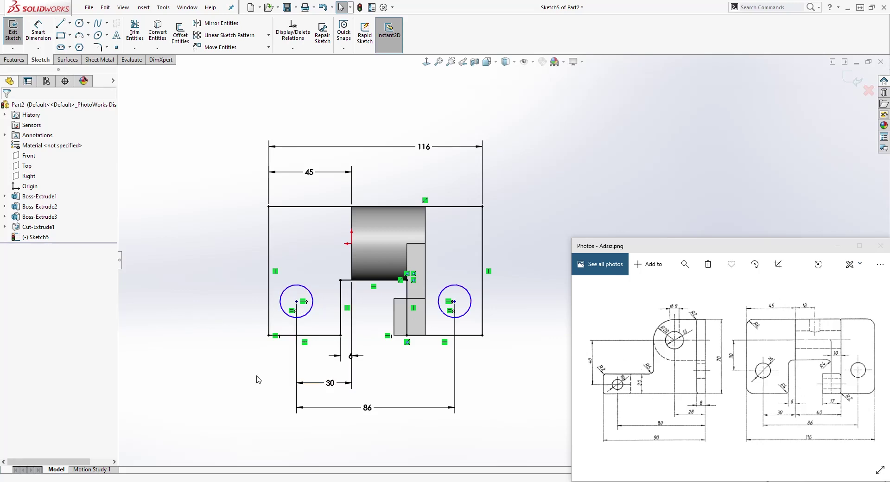
# Dimension the vertical distance between that circle's centre and the origin as 30 mm
pyautogui.moveTo(258, 380); pyautogui.dragTo(241, 271, button='right')
pyautogui.click(296, 302)
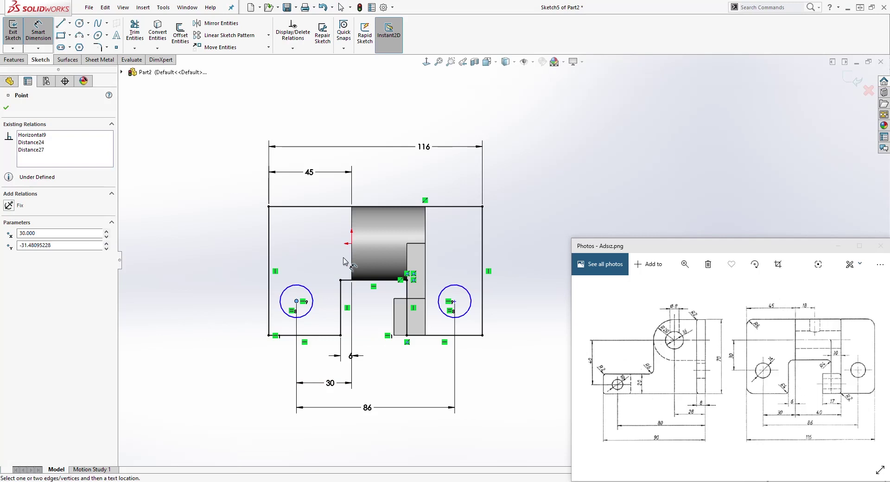
pyautogui.click(352, 244)
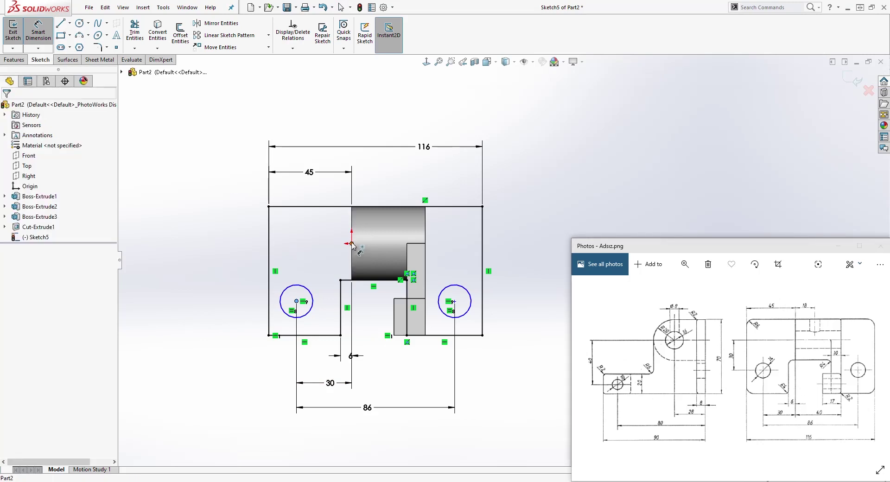
pyautogui.click(228, 270)
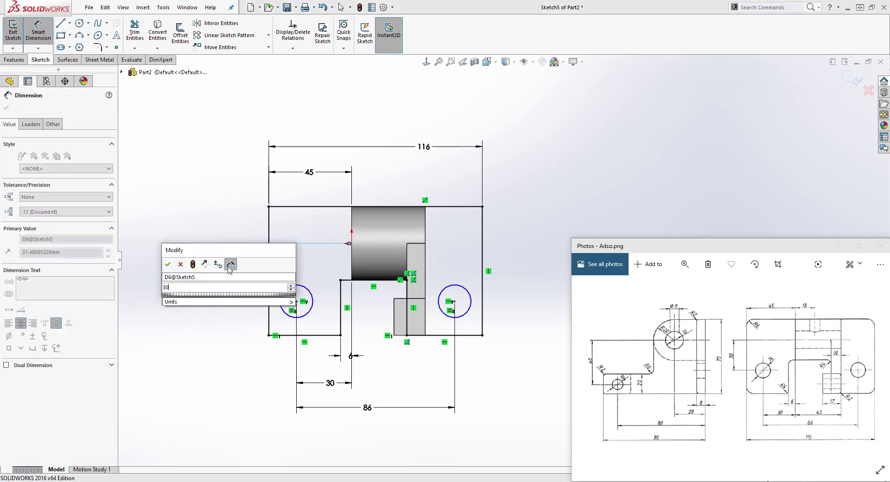
pyautogui.write('30')
pyautogui.press('Return')
pyautogui.press('Escape')
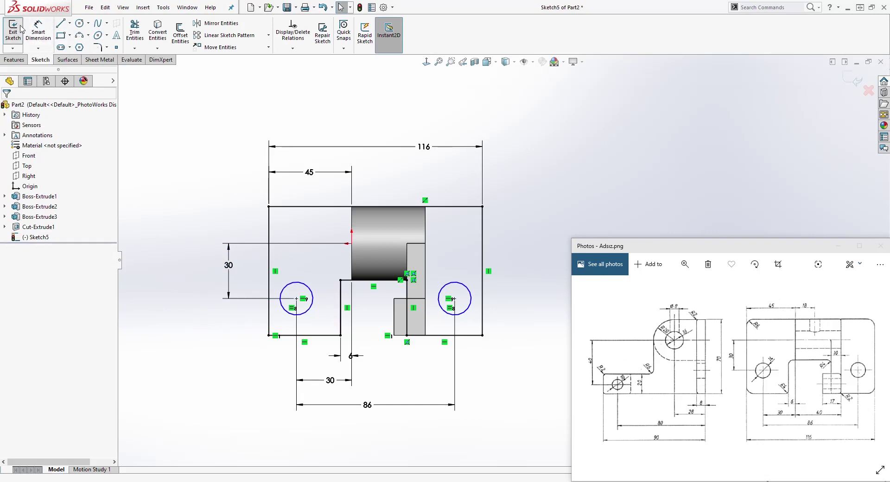
# Dimension the circle nearer the rounded body's end edge to a 14 mm diameter and place the dimension text just above it inside the plate
pyautogui.click(37, 27)
pyautogui.click(288, 289)
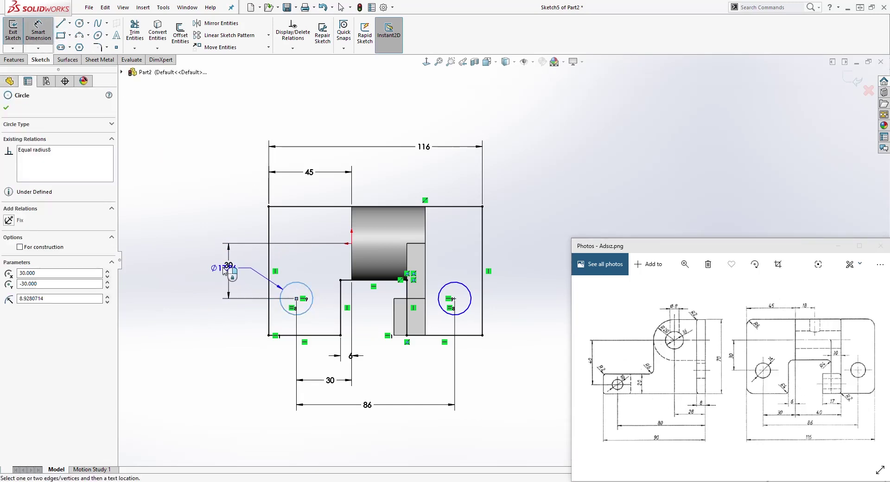
pyautogui.click(197, 281)
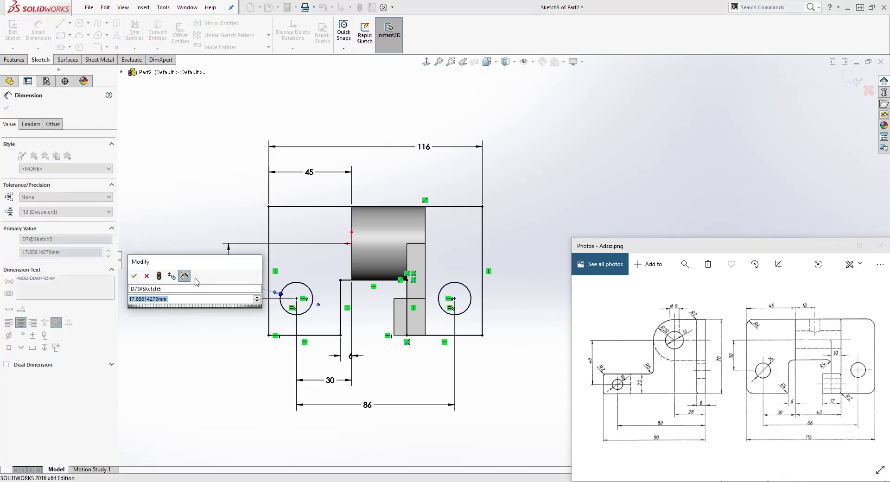
pyautogui.press('Return')
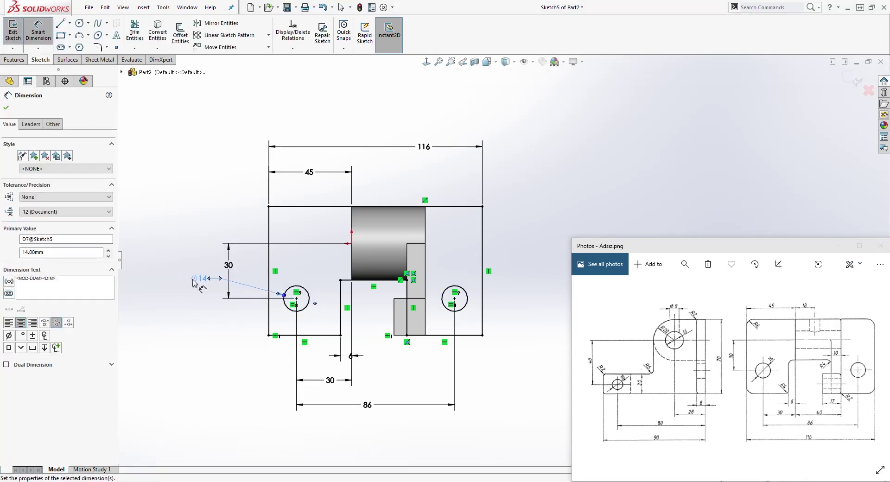
pyautogui.press('Escape')
pyautogui.moveTo(198, 280); pyautogui.dragTo(296, 267)
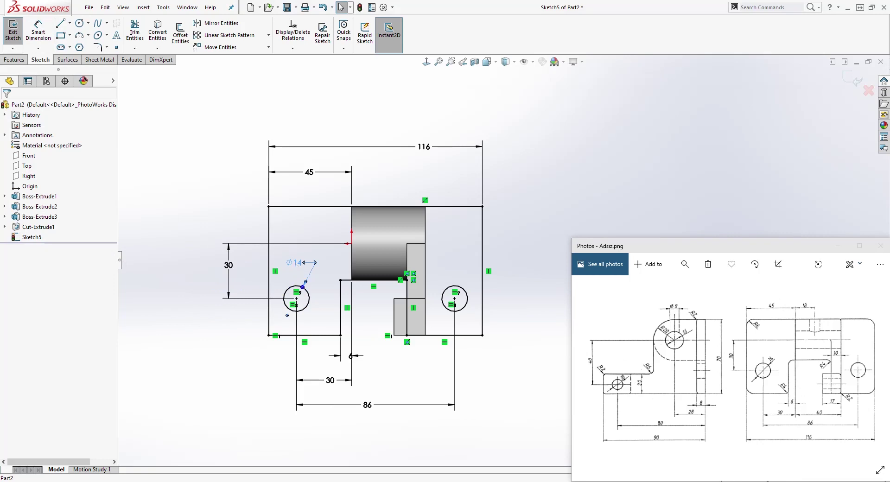
# Extrude the notched plate sketch with its two holes 8 mm as a blind boss, with the direction reversed
pyautogui.moveTo(456, 288)
pyautogui.mouseDown(button='middle')
pyautogui.moveTo(460, 276)
pyautogui.moveTo(423, 308)
pyautogui.moveTo(477, 335)
pyautogui.moveTo(406, 306)
pyautogui.moveTo(440, 287)
pyautogui.moveTo(482, 288)
pyautogui.moveTo(533, 207)
pyautogui.mouseUp(button='middle')
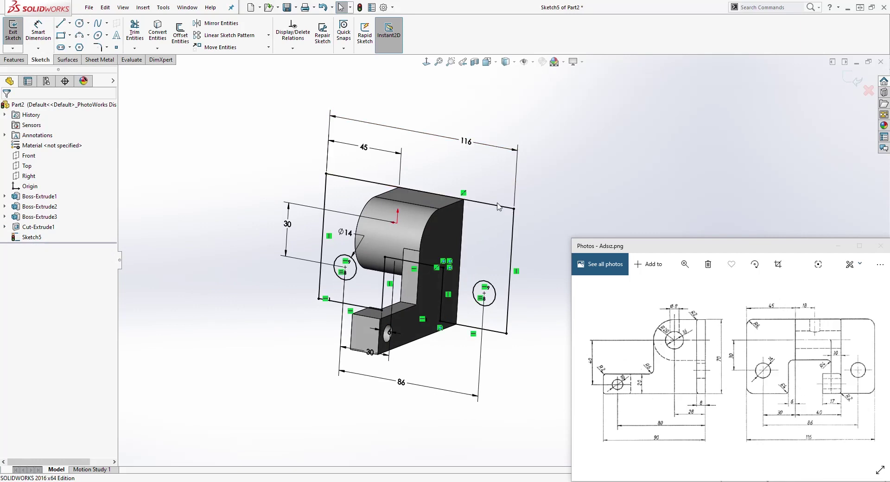
pyautogui.click(18, 60)
pyautogui.click(21, 32)
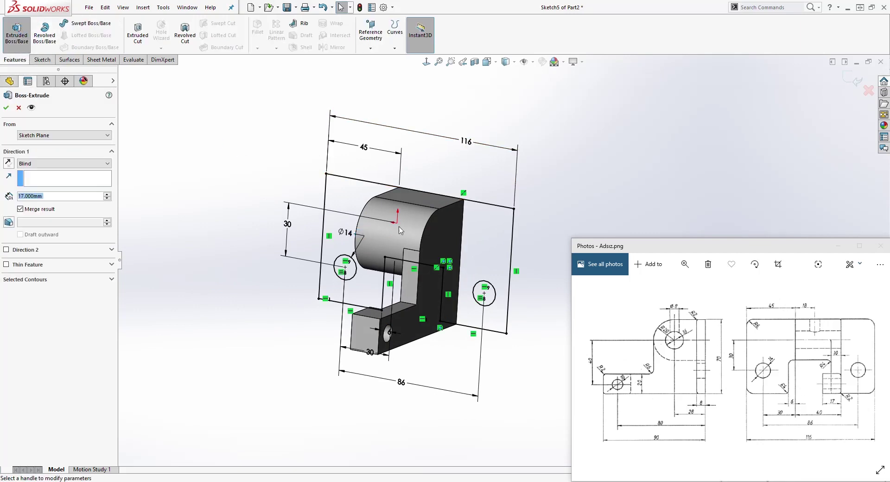
pyautogui.moveTo(126, 173); pyautogui.dragTo(145, 179, button='middle')
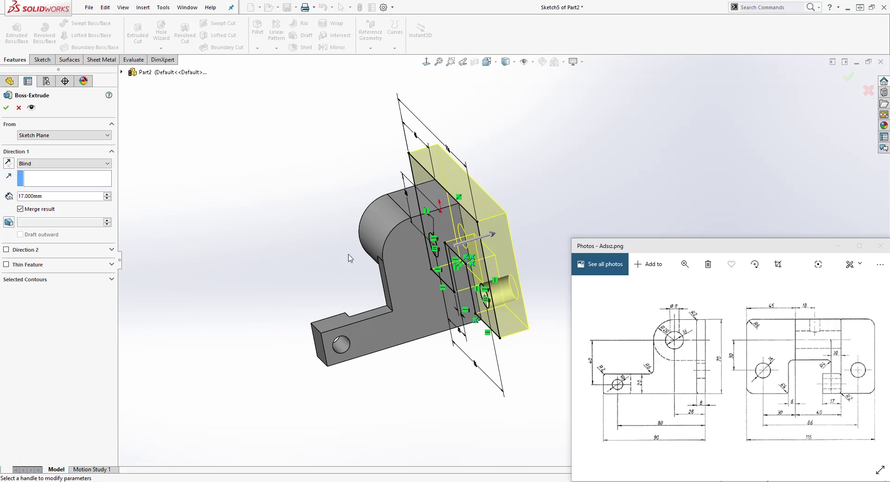
pyautogui.click(53, 198)
pyautogui.hotkey('ctrl', 'a')
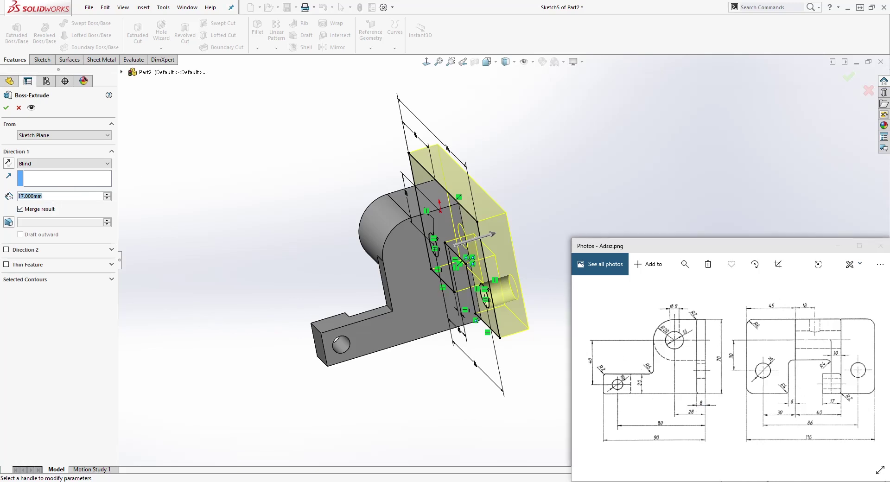
pyautogui.write('8')
pyautogui.press('Return')
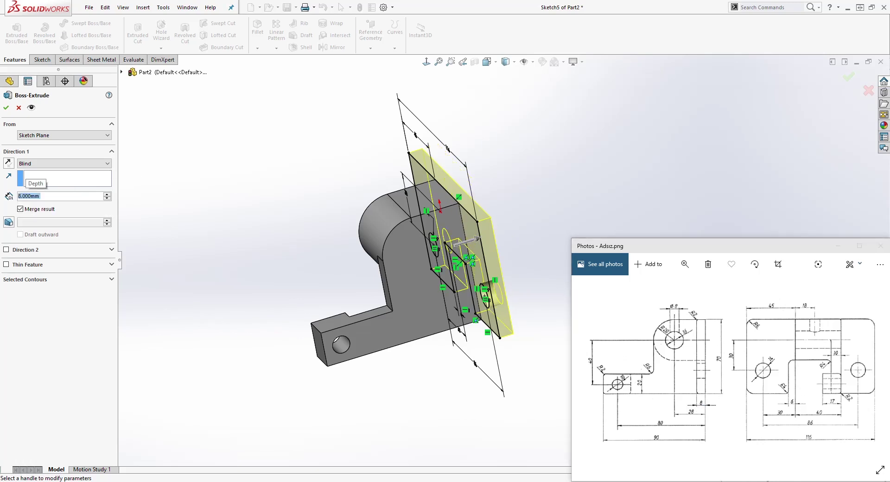
pyautogui.click(8, 164)
pyautogui.moveTo(168, 212); pyautogui.dragTo(195, 200, button='middle')
pyautogui.click(6, 109)
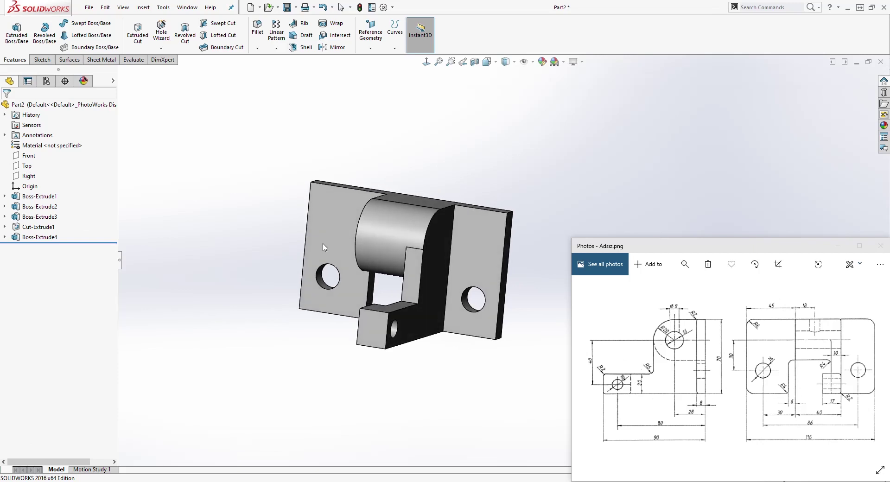
# Start a sketch on the L-shaped side face and draw a circle about 22 mm in diameter centred on the origin
pyautogui.moveTo(544, 175); pyautogui.dragTo(343, 280, button='middle')
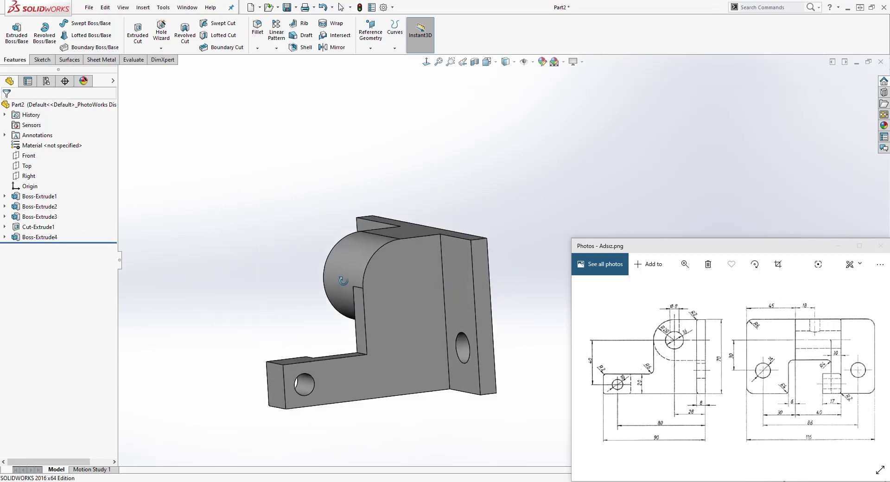
pyautogui.click(388, 269)
pyautogui.click(42, 59)
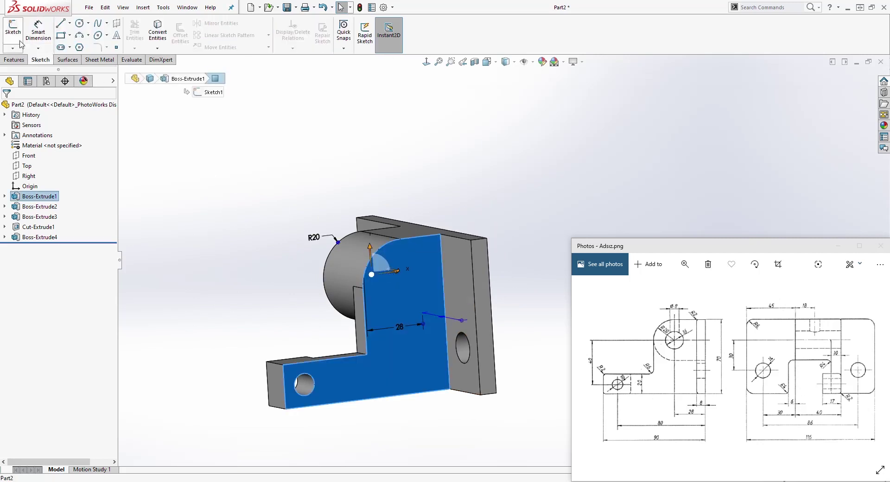
pyautogui.click(14, 32)
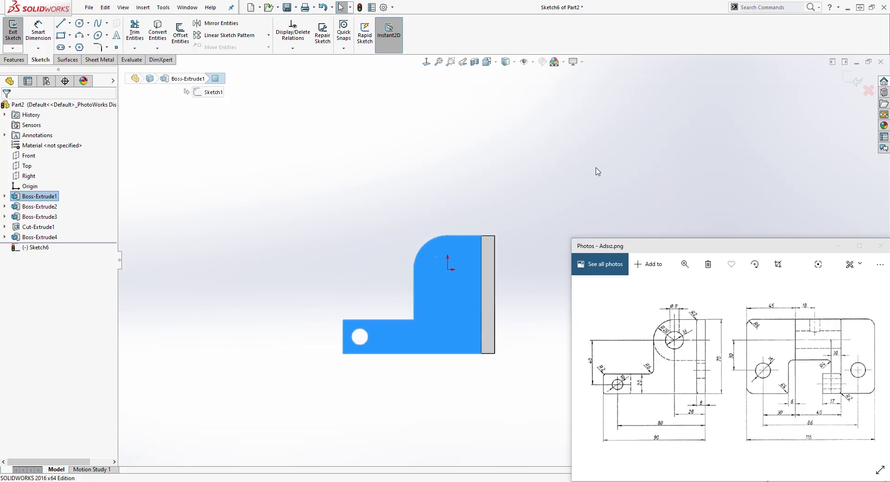
pyautogui.scroll(-3, 501, 313)
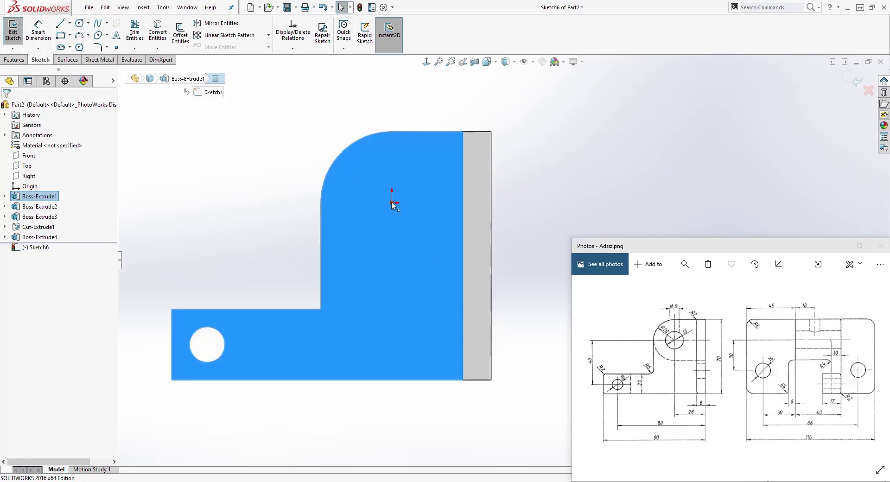
pyautogui.click(427, 63)
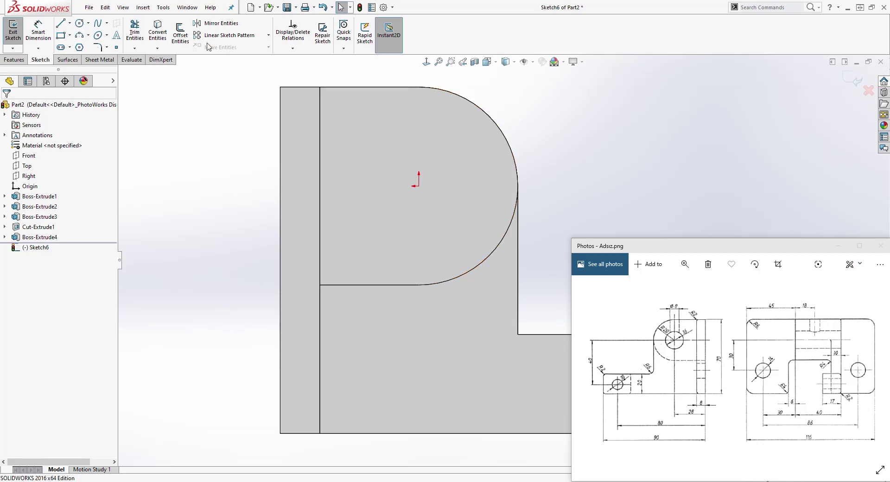
pyautogui.click(80, 23)
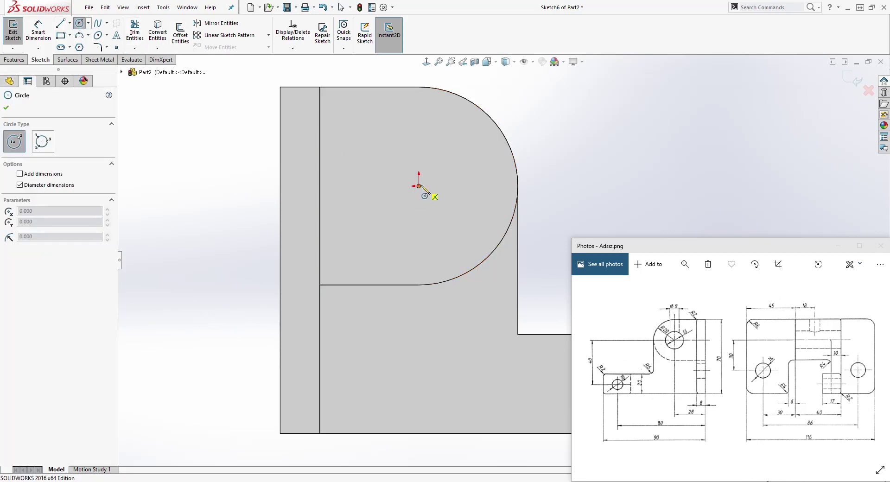
pyautogui.click(419, 185)
pyautogui.click(462, 155)
pyautogui.press('Escape')
# Dimension the circle on the side face to a 16 mm diameter
pyautogui.press('d')
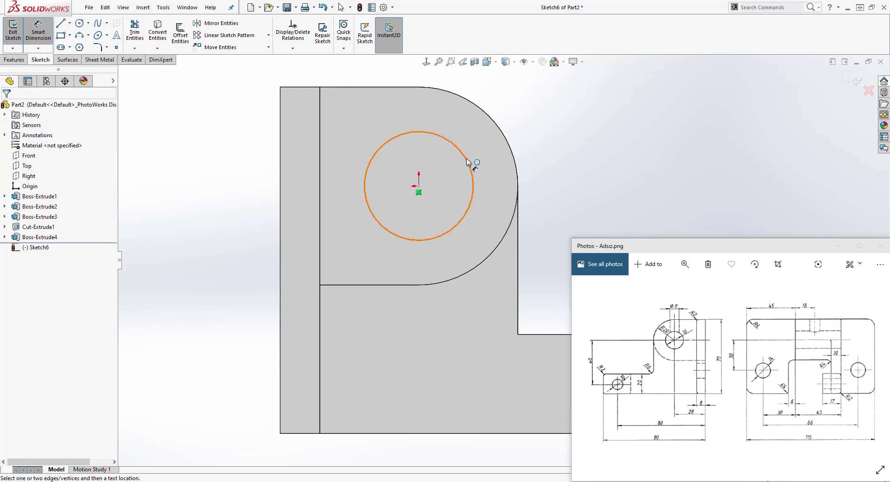
pyautogui.click(468, 162)
pyautogui.click(528, 108)
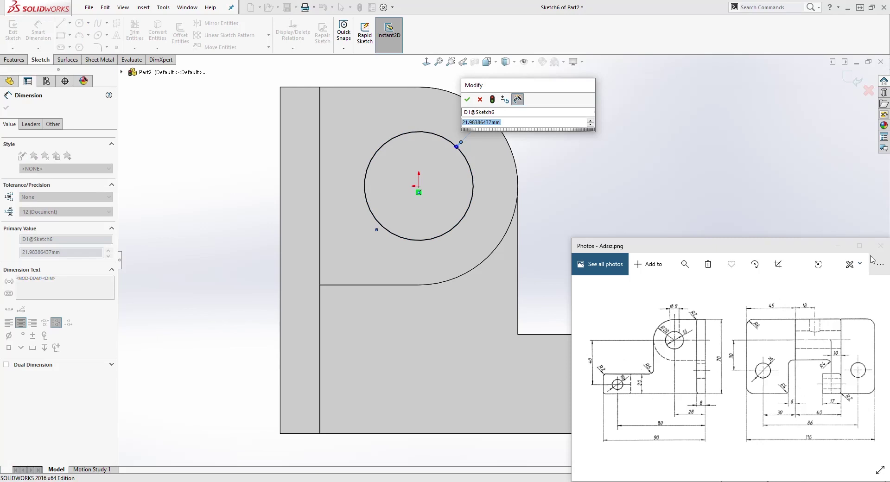
pyautogui.click(859, 246)
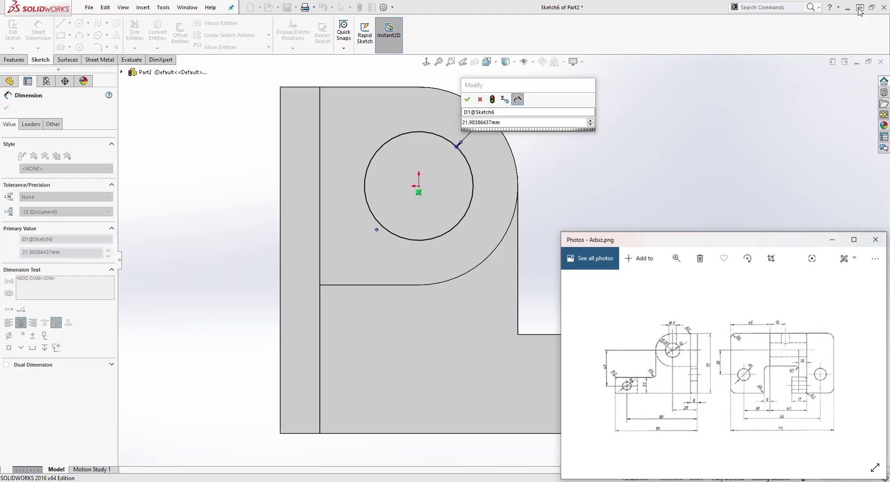
pyautogui.click(858, 7)
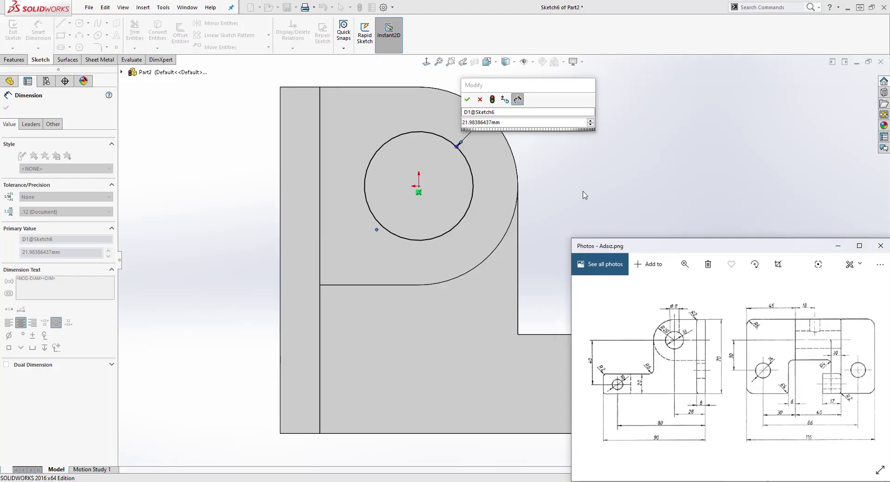
pyautogui.click(508, 122)
pyautogui.write('16')
pyautogui.press('Return')
pyautogui.click(508, 126)
# Extrude-cut the 16 mm circle completely through the rounded body
pyautogui.moveTo(510, 118)
pyautogui.mouseDown(button='middle')
pyautogui.moveTo(464, 180)
pyautogui.moveTo(310, 140)
pyautogui.mouseUp(button='middle')
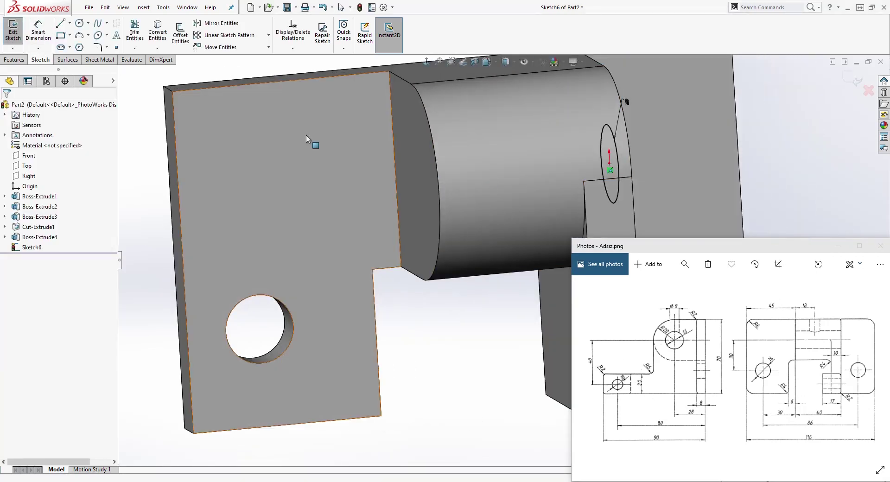
pyautogui.click(14, 60)
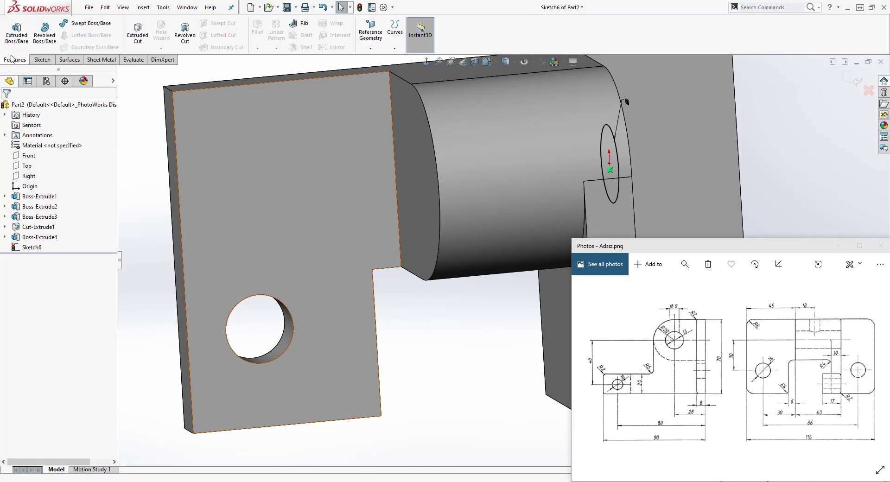
pyautogui.click(137, 33)
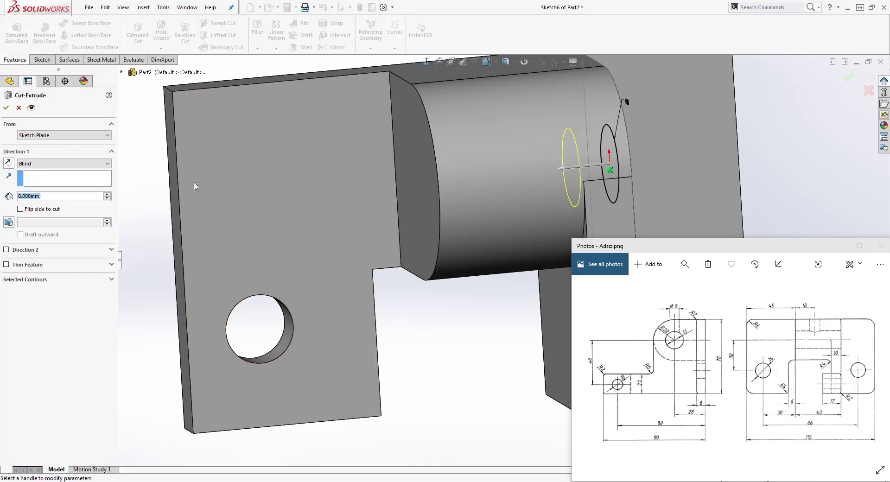
pyautogui.click(86, 163)
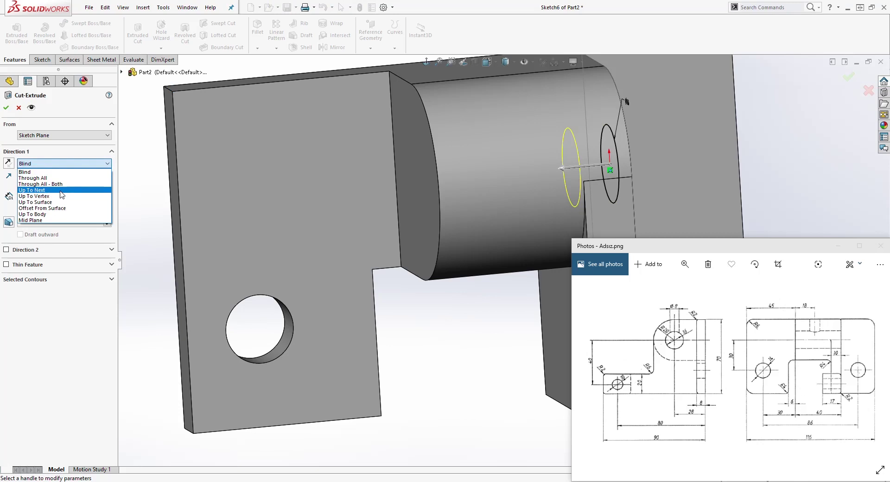
pyautogui.click(58, 186)
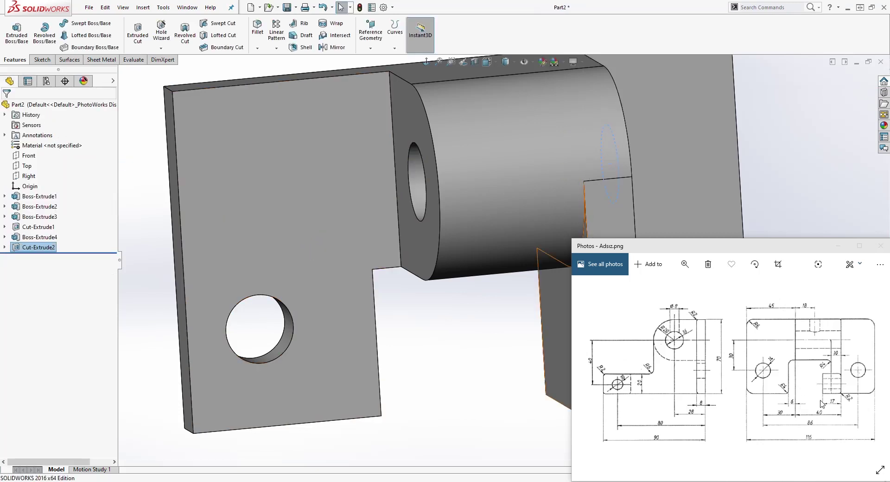
pyautogui.press('Escape')
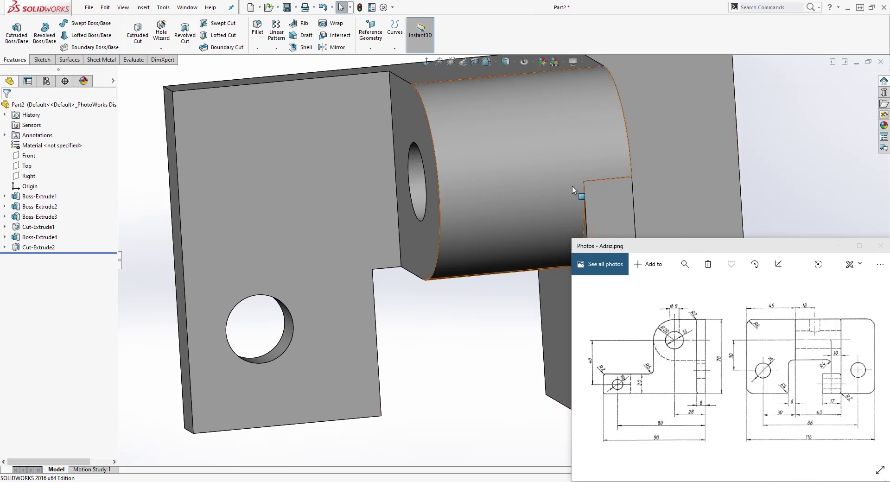
# Start a sketch on the bracket's flat top face and draw a circle about 9.6 mm in diameter on the area above the rounded body
pyautogui.scroll(5, 584, 174)
pyautogui.moveTo(595, 161); pyautogui.dragTo(496, 171, button='middle')
pyautogui.click(496, 169)
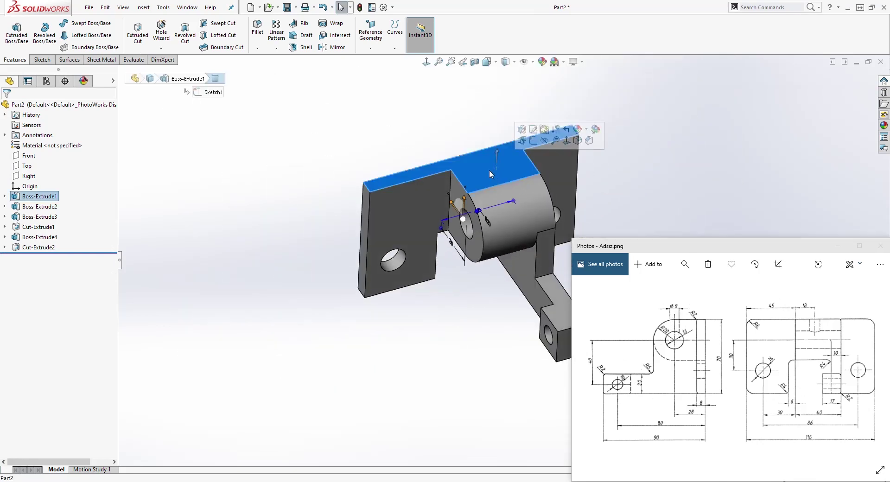
pyautogui.click(40, 59)
pyautogui.click(21, 38)
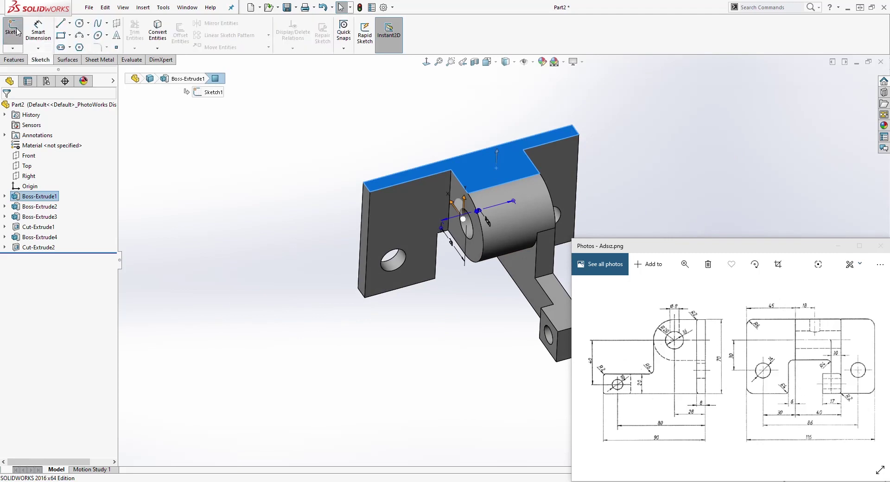
pyautogui.click(427, 62)
pyautogui.keyDown('ctrl'); pyautogui.moveTo(730, 186); pyautogui.dragTo(586, 190, button='middle'); pyautogui.keyUp('ctrl')
pyautogui.scroll(-3, 279, 238)
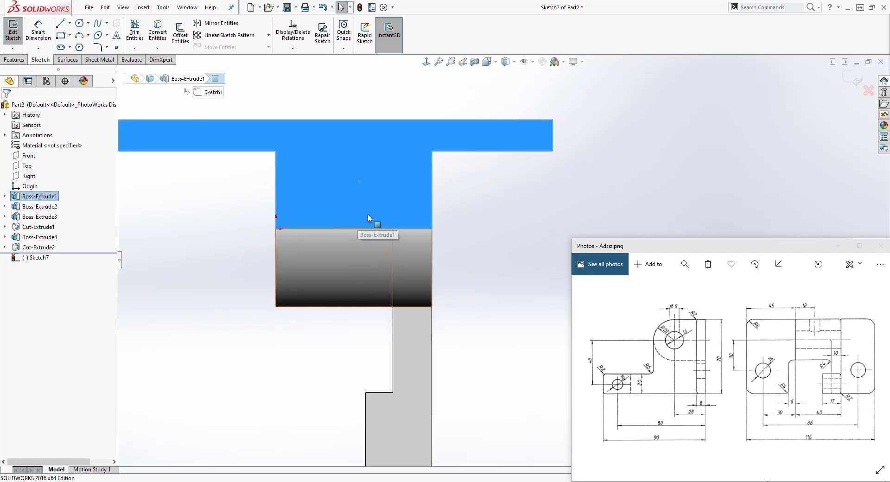
pyautogui.scroll(-1, 333, 204)
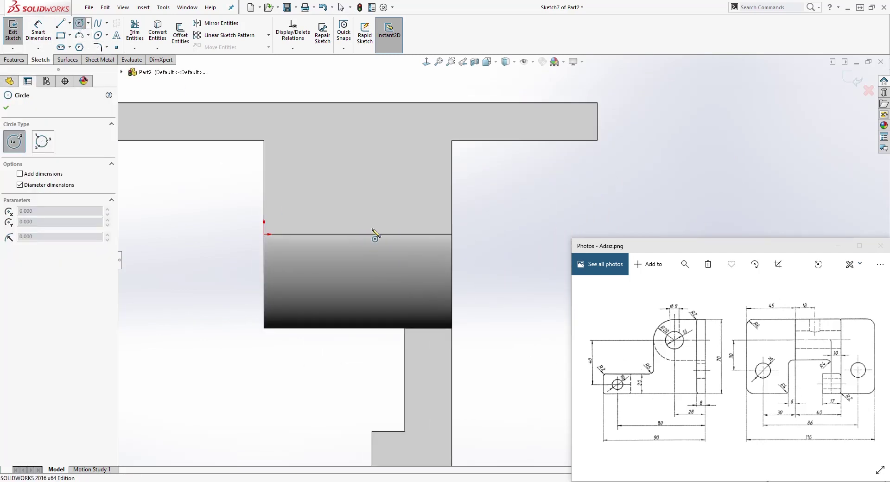
pyautogui.click(345, 200)
pyautogui.click(357, 181)
pyautogui.press('Escape')
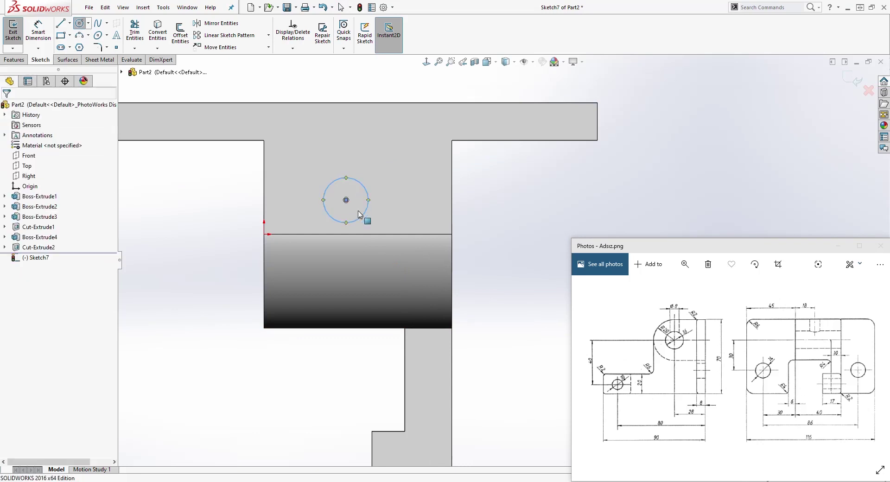
# Dimension the circle on the top face to an 8 mm diameter
pyautogui.moveTo(230, 361); pyautogui.dragTo(196, 229, button='right')
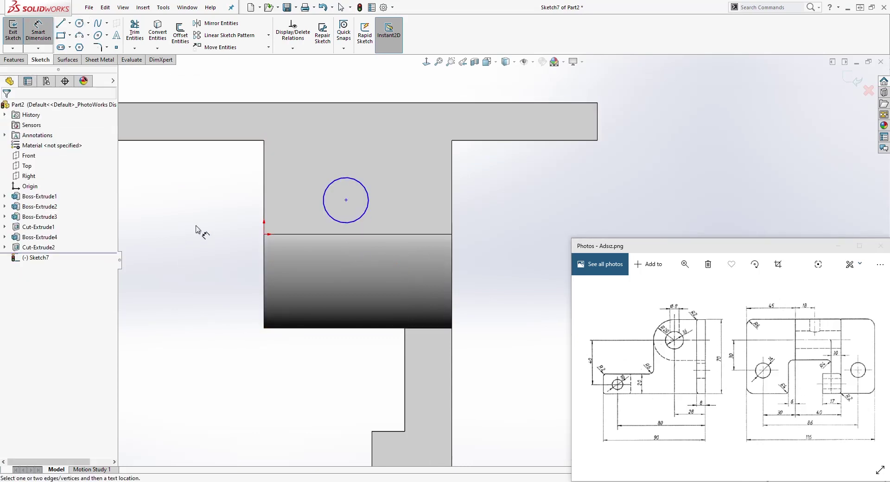
pyautogui.click(368, 219)
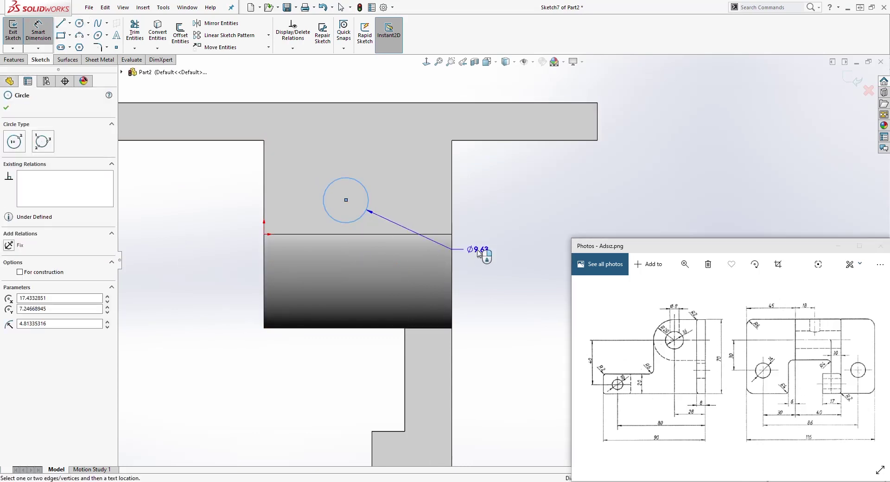
pyautogui.click(473, 250)
pyautogui.write('8')
pyautogui.press('Return')
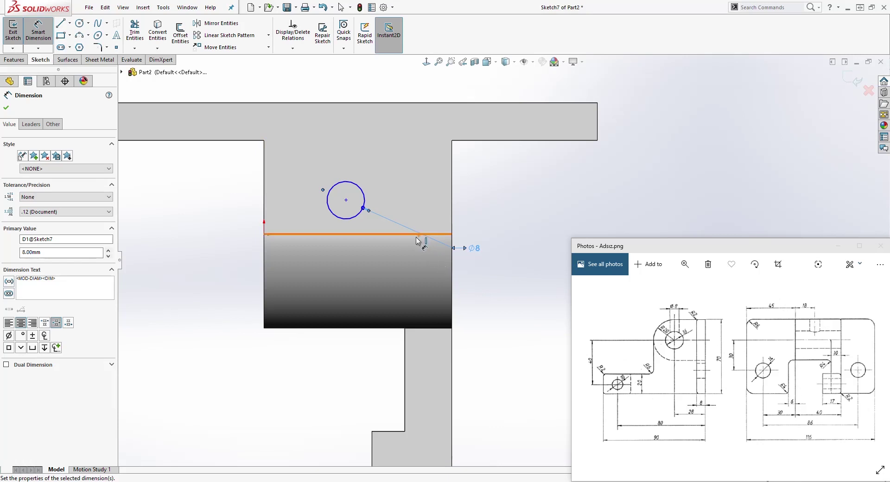
# Dimension the horizontal distance from the rounded body's end edge at the origin to the 8 mm circle's centre as 18 mm
pyautogui.click(264, 182)
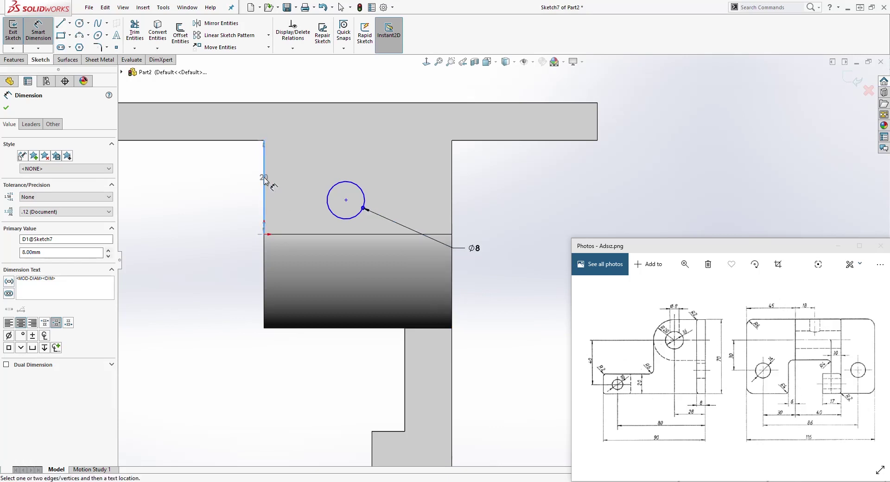
pyautogui.click(343, 190)
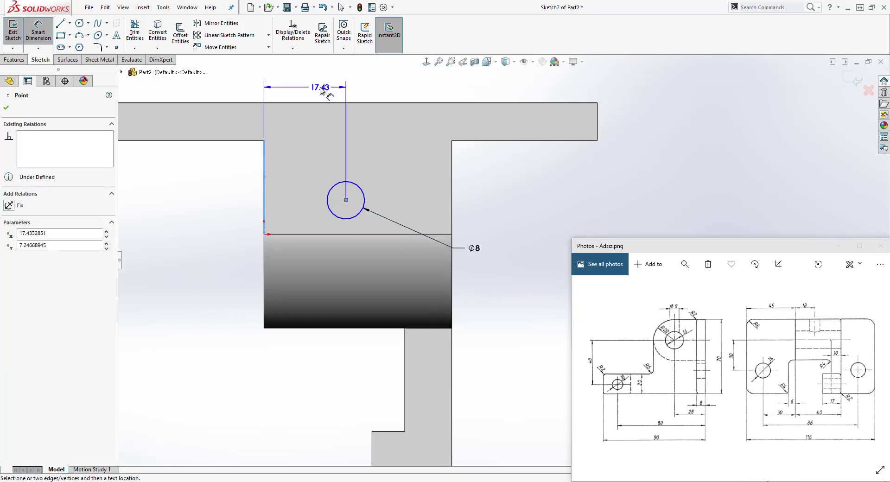
pyautogui.click(320, 85)
pyautogui.write('18')
pyautogui.press('Return')
pyautogui.press('Escape')
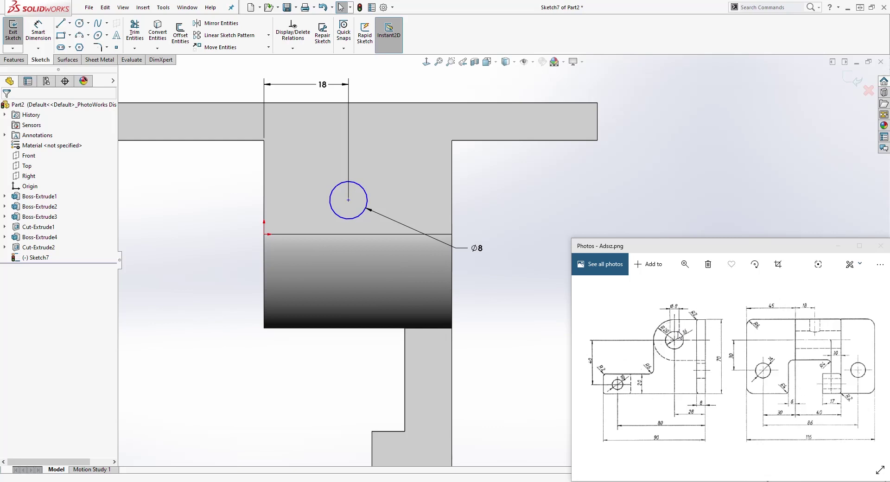
# Make the 8 mm circle's centre horizontal with the origin vertex at the rounded body's end edge
pyautogui.click(348, 199)
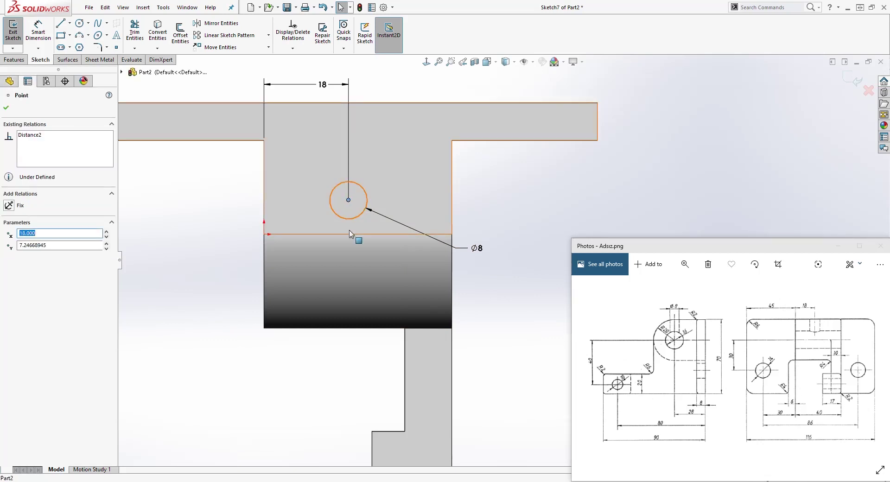
pyautogui.keyDown('ctrl'); pyautogui.click(264, 234); pyautogui.keyUp('ctrl')
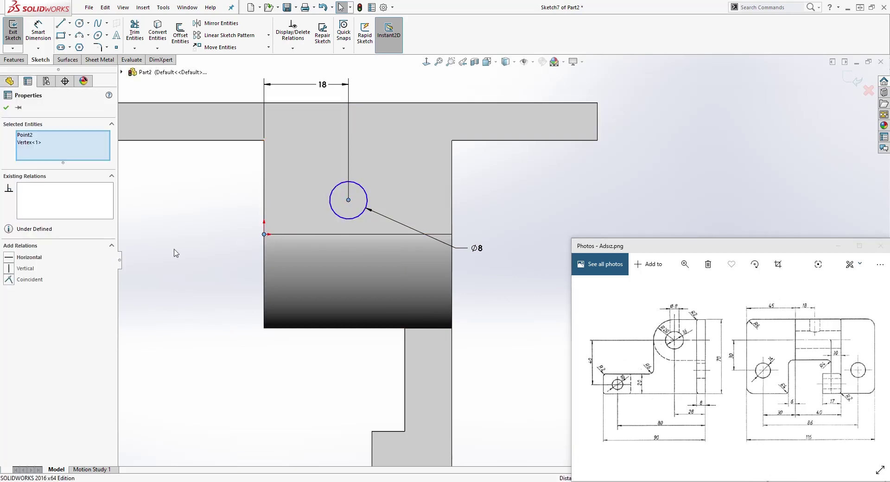
pyautogui.click(10, 258)
pyautogui.press('Escape')
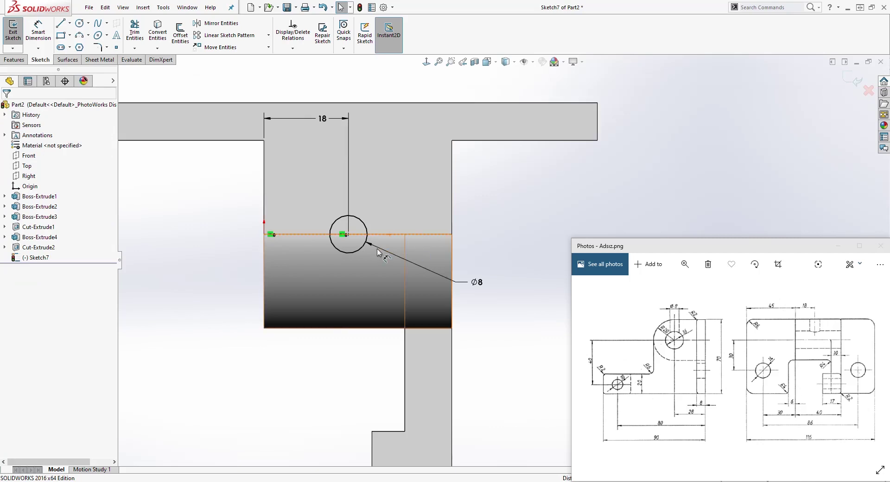
# Extrude-cut the 8 mm circle with the Up To Next end condition so it opens into the 16 mm bore
pyautogui.moveTo(351, 305); pyautogui.dragTo(407, 184, button='middle')
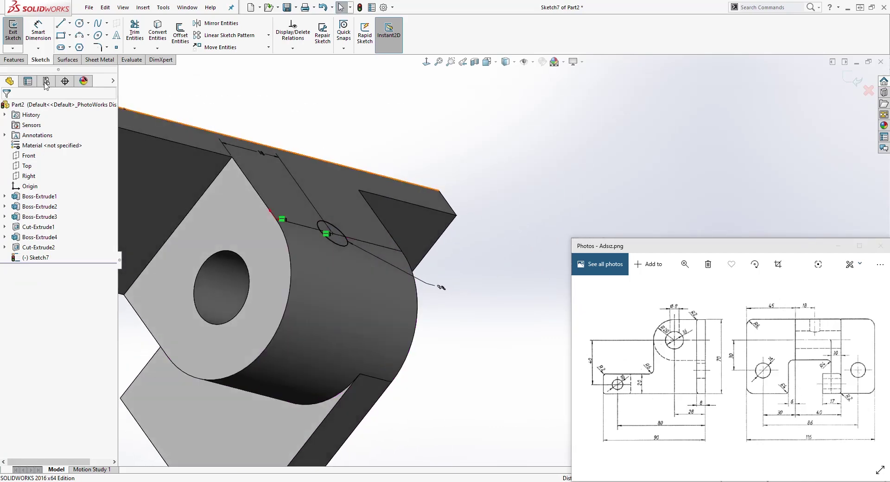
pyautogui.click(19, 61)
pyautogui.click(139, 31)
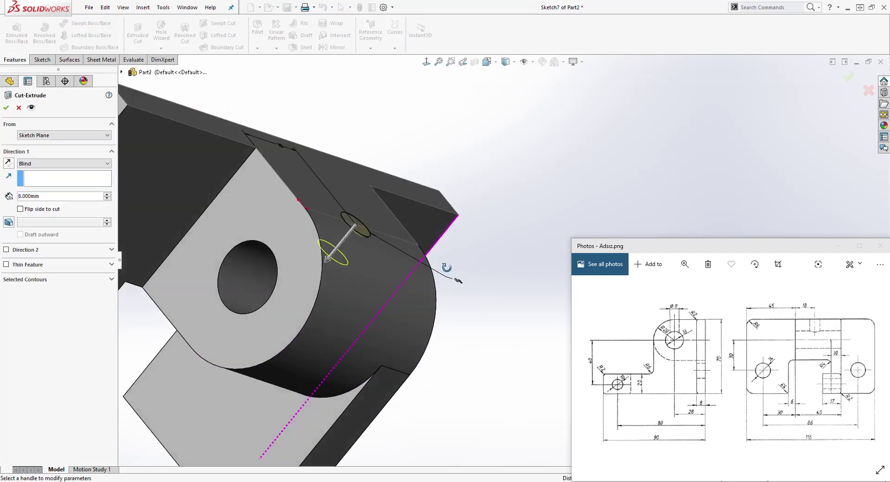
pyautogui.click(31, 163)
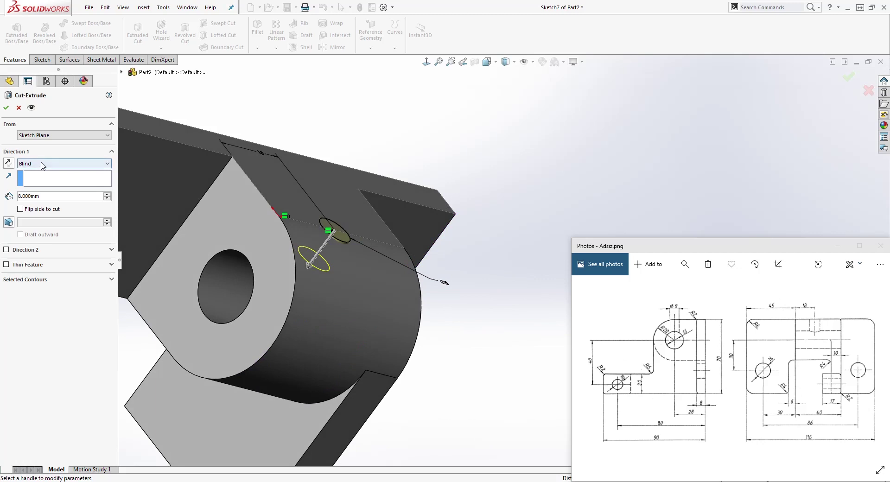
pyautogui.click(35, 189)
pyautogui.moveTo(299, 241); pyautogui.dragTo(157, 200, button='middle')
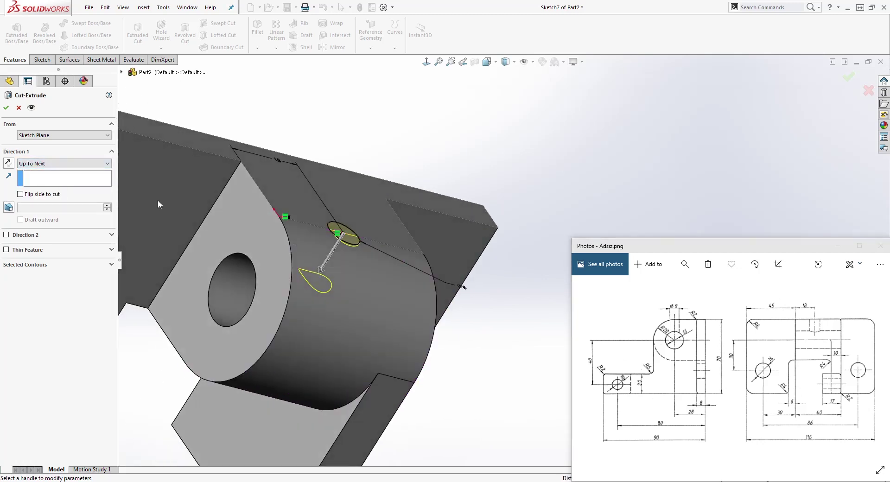
pyautogui.click(6, 109)
# Show the part in wireframe with hidden lines visible and check its front view against the reference drawing
pyautogui.moveTo(509, 304); pyautogui.dragTo(452, 259, button='middle')
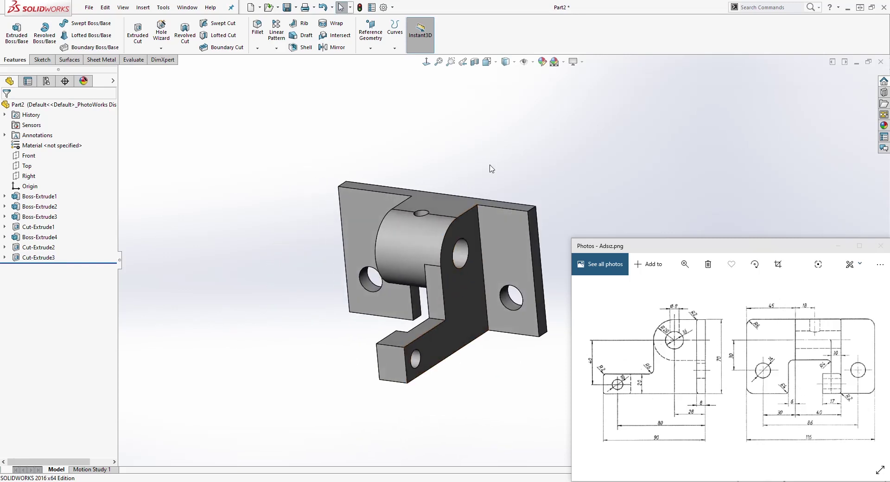
pyautogui.click(514, 64)
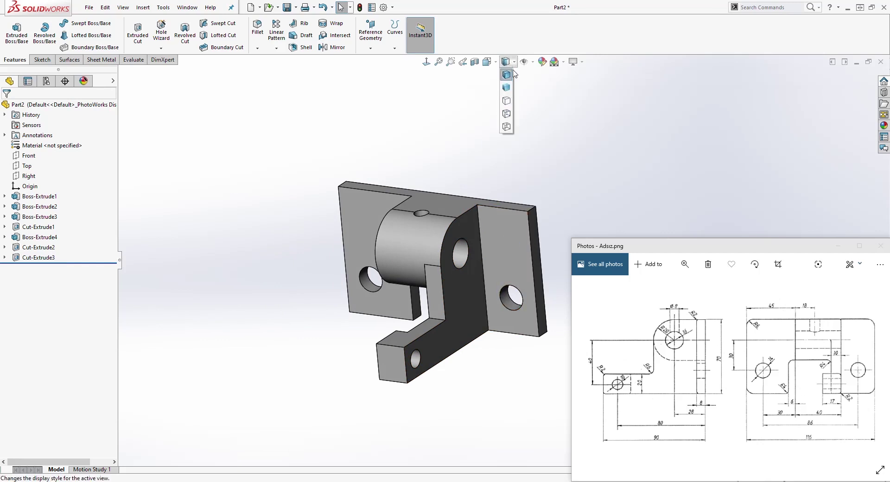
pyautogui.click(506, 114)
pyautogui.click(425, 62)
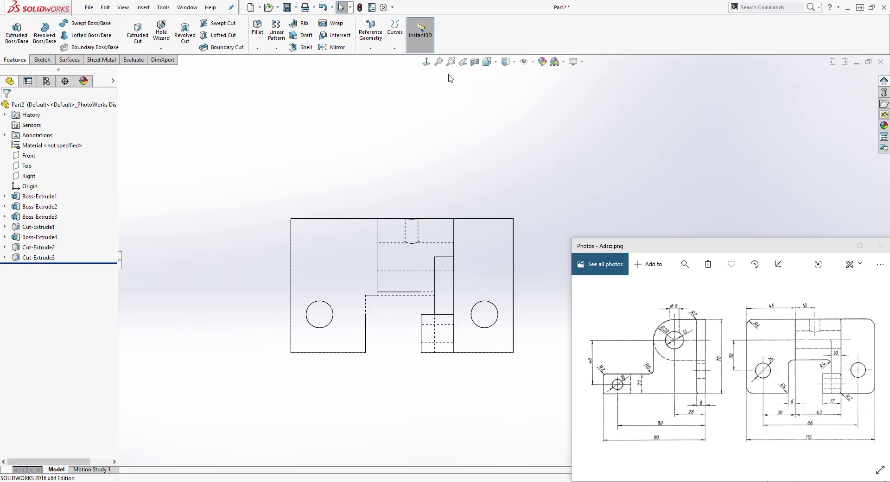
pyautogui.scroll(-4, 499, 269)
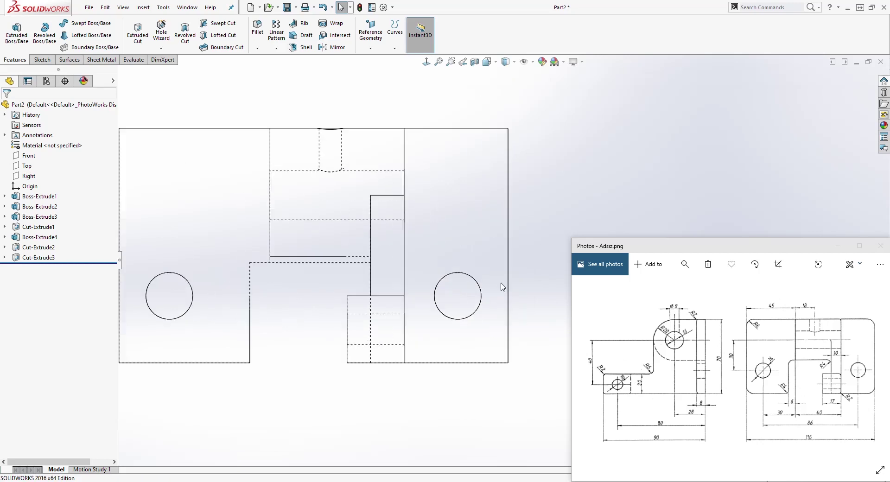
pyautogui.click(487, 61)
pyautogui.click(506, 111)
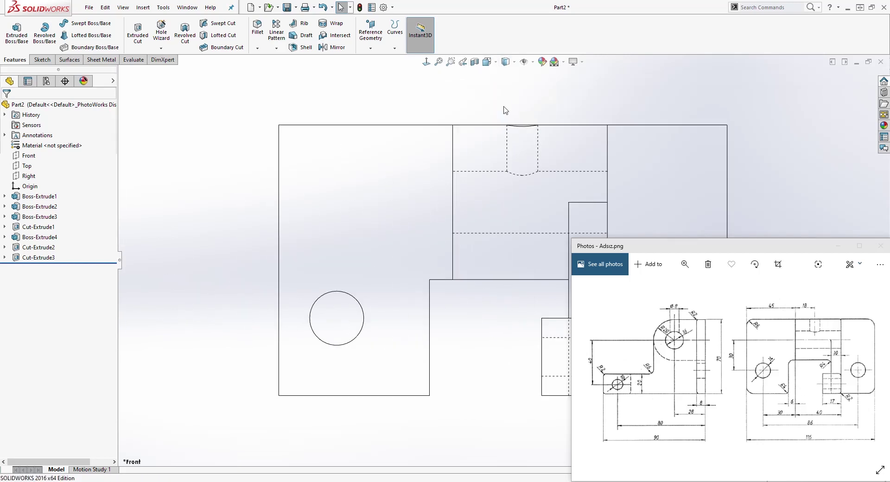
pyautogui.scroll(6, 598, 140)
pyautogui.scroll(-2, 700, 182)
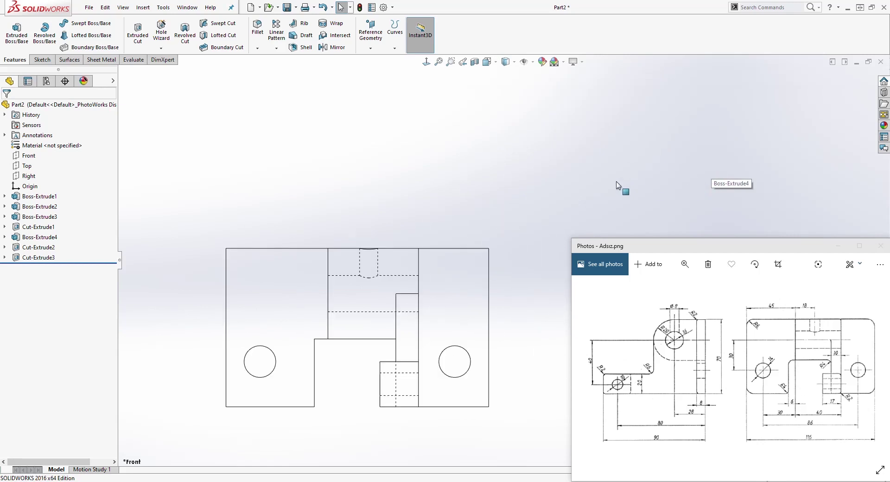
pyautogui.scroll(-2, 494, 392)
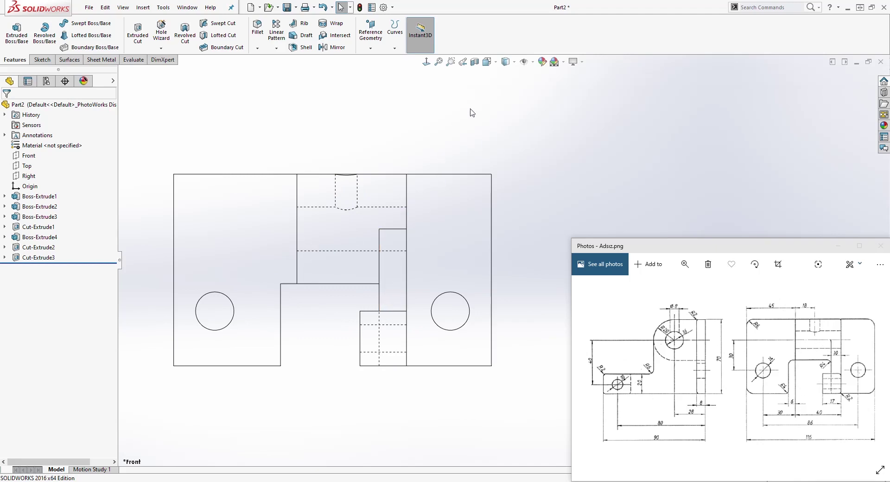
# Check the right view against the reference drawing and return the display to shaded with edges
pyautogui.hotkey('ctrl', '4')
pyautogui.scroll(3, 715, 155)
pyautogui.scroll(-3, 493, 232)
pyautogui.scroll(3, 506, 383)
pyautogui.scroll(-3, 493, 288)
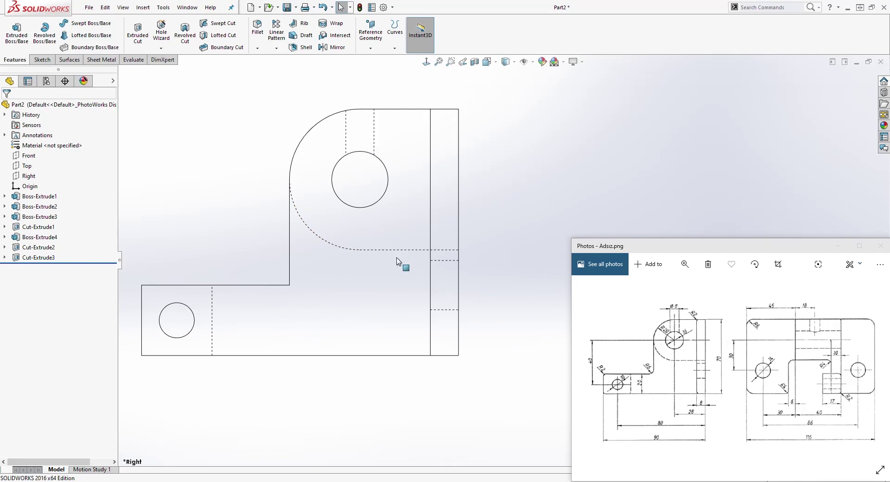
pyautogui.moveTo(337, 294); pyautogui.dragTo(471, 113, button='middle')
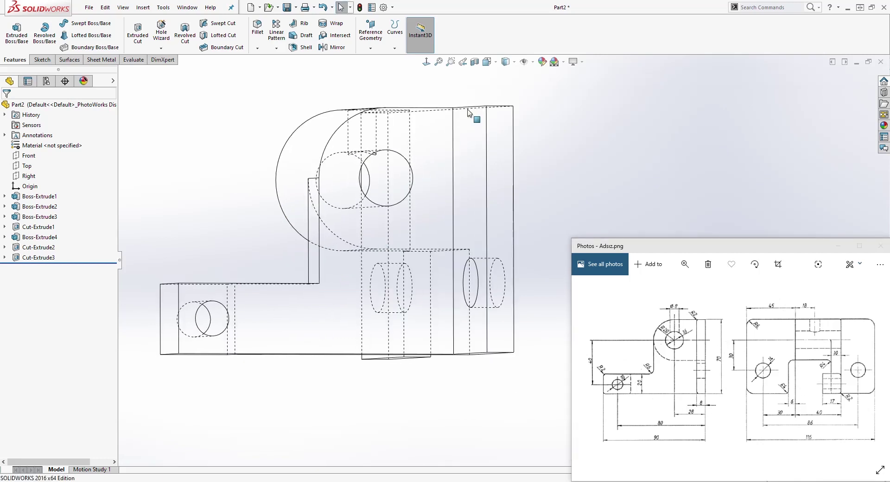
pyautogui.click(508, 62)
pyautogui.click(507, 74)
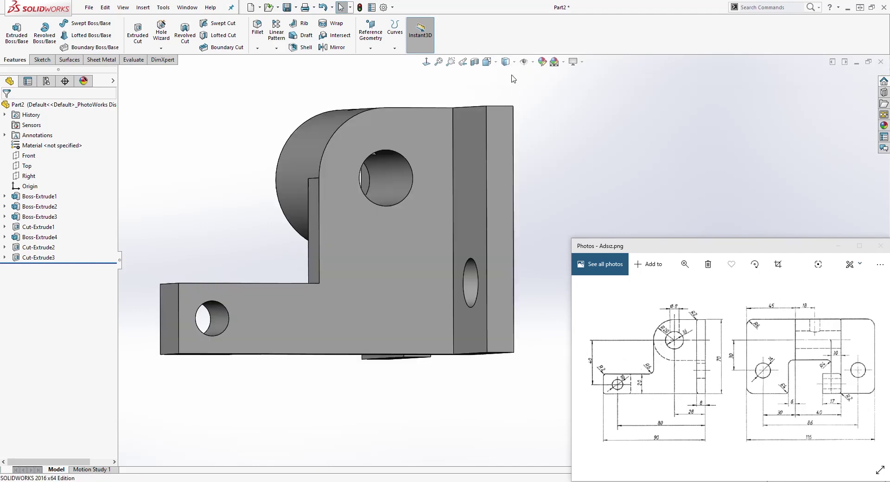
# Set up a 6 mm fillet on the two outer corners of the back plate at the rounded body's open end
pyautogui.moveTo(506, 77); pyautogui.dragTo(370, 138, button='middle')
pyautogui.click(258, 27)
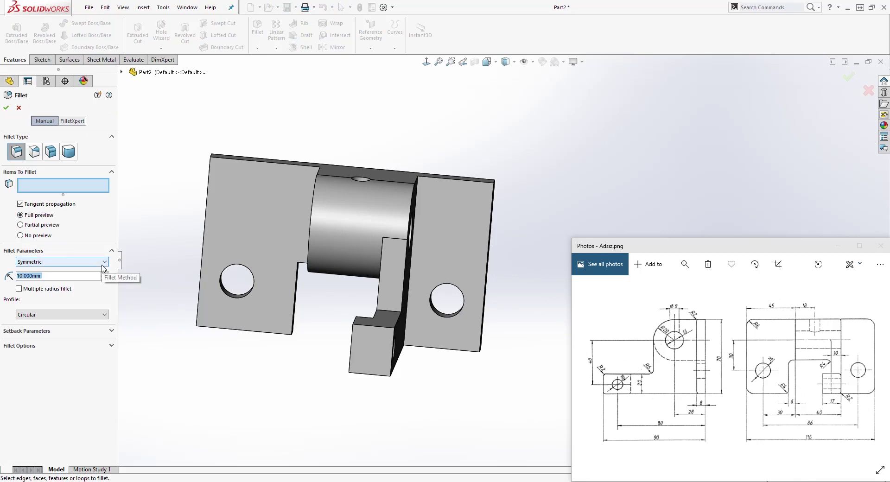
pyautogui.write('6')
pyautogui.press('Return')
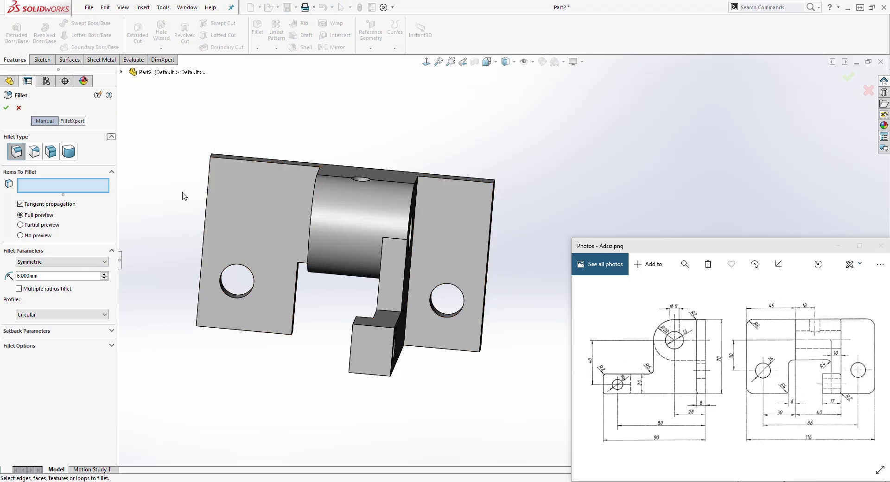
pyautogui.moveTo(129, 229); pyautogui.dragTo(168, 190, button='middle')
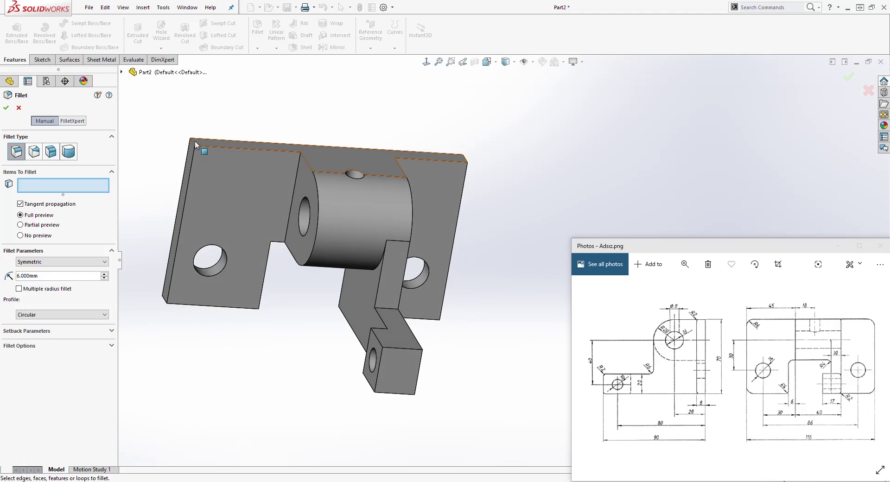
pyautogui.click(193, 143)
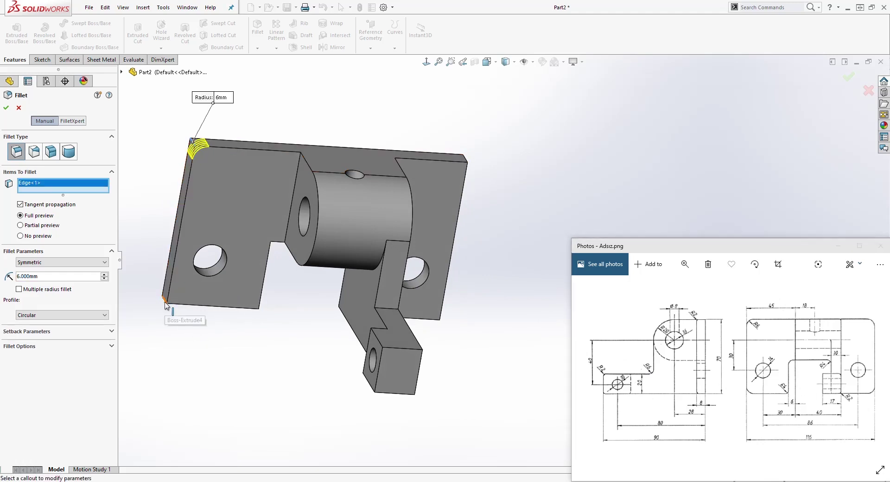
pyautogui.click(164, 298)
pyautogui.moveTo(179, 318); pyautogui.dragTo(181, 288, button='middle')
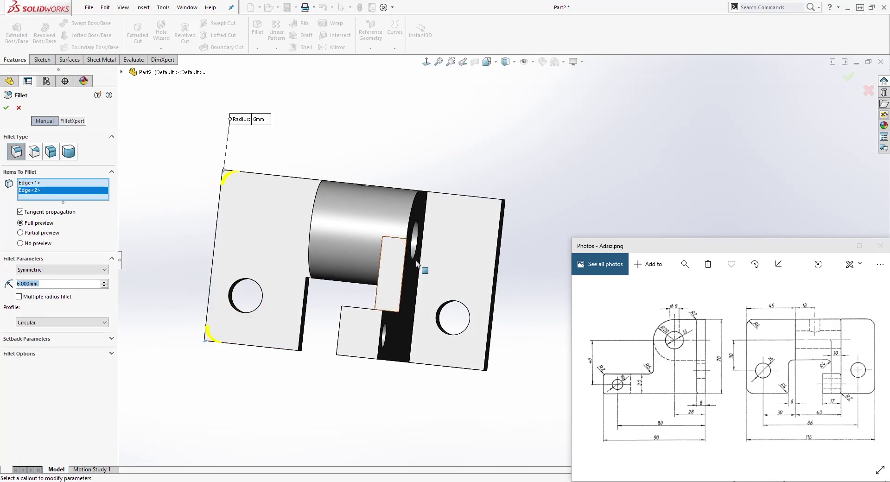
# Add the back plate's other two outer corners and the arm's inner corner to the 6 mm fillet and create it
pyautogui.hotkey('ctrl', '7')
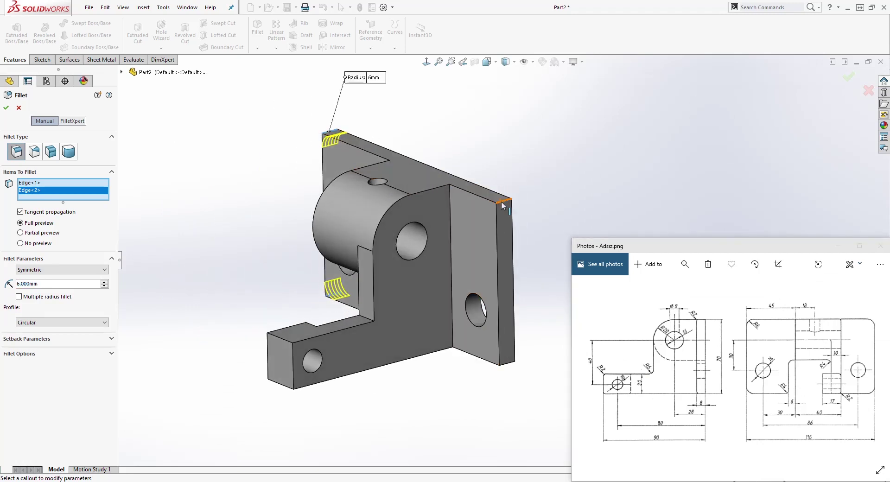
pyautogui.click(503, 208)
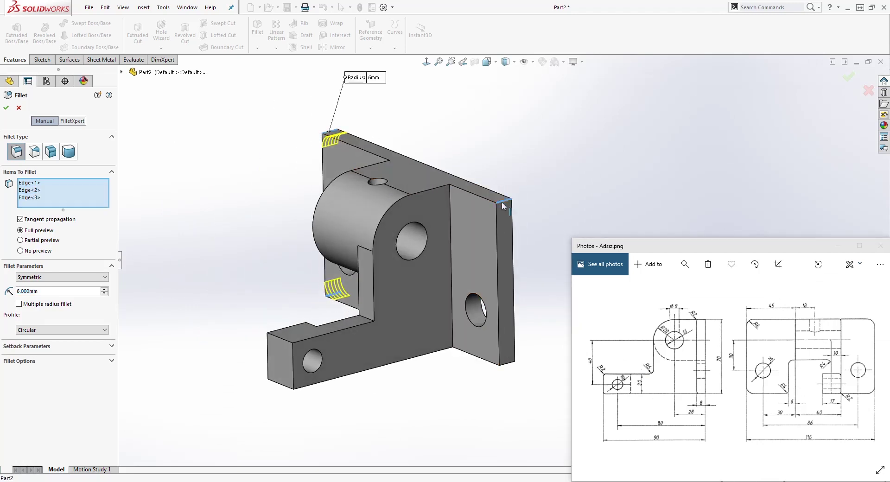
pyautogui.click(507, 366)
pyautogui.hotkey('ctrl', '8')
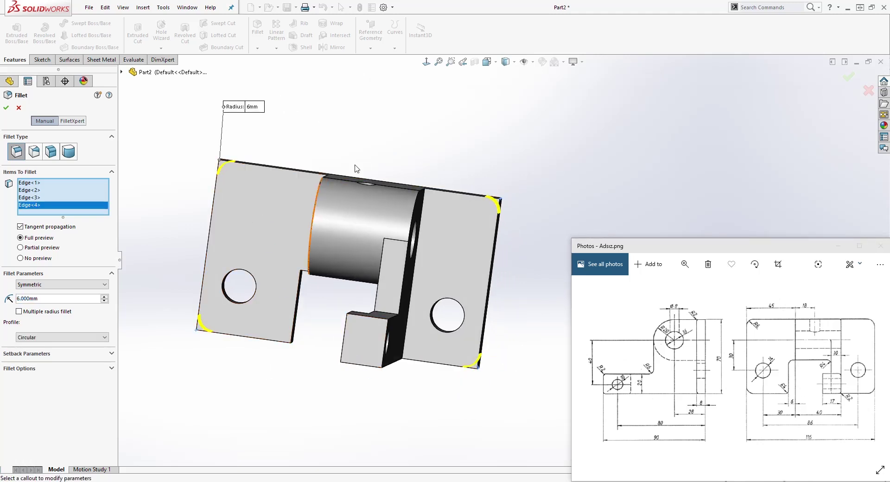
pyautogui.moveTo(408, 119); pyautogui.dragTo(358, 137, button='middle')
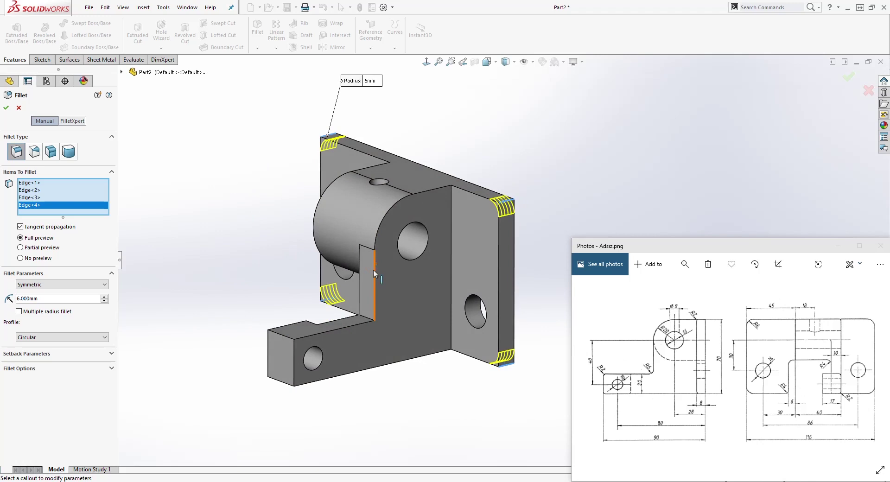
pyautogui.click(361, 317)
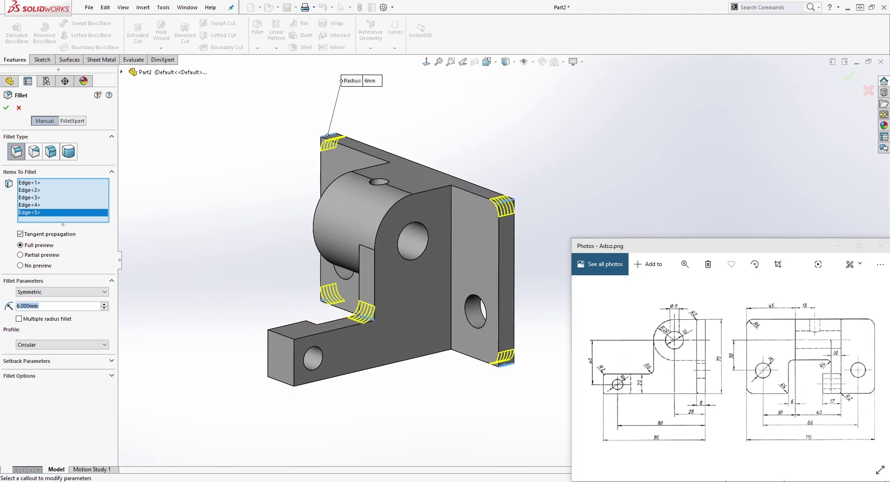
pyautogui.click(7, 109)
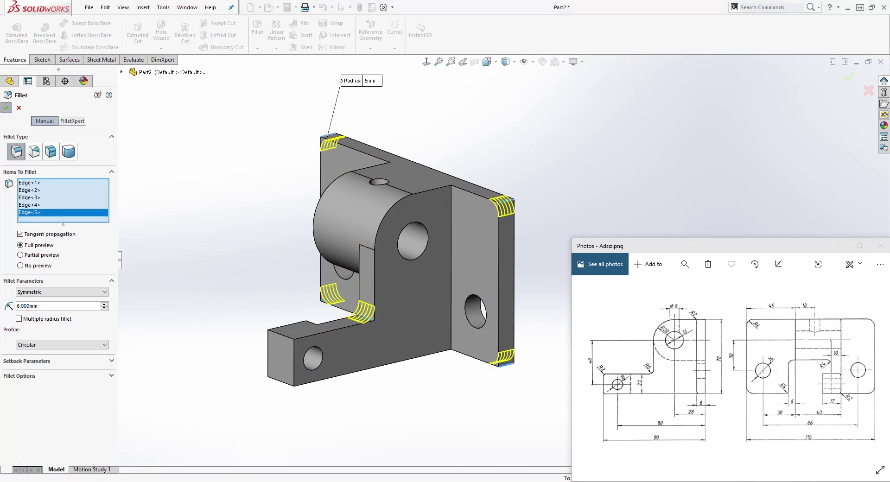
# Set up a 2 mm fillet on the arm end face's top, bottom and outer edges and along the arm's upper outer profile
pyautogui.moveTo(225, 199); pyautogui.dragTo(274, 222, button='middle')
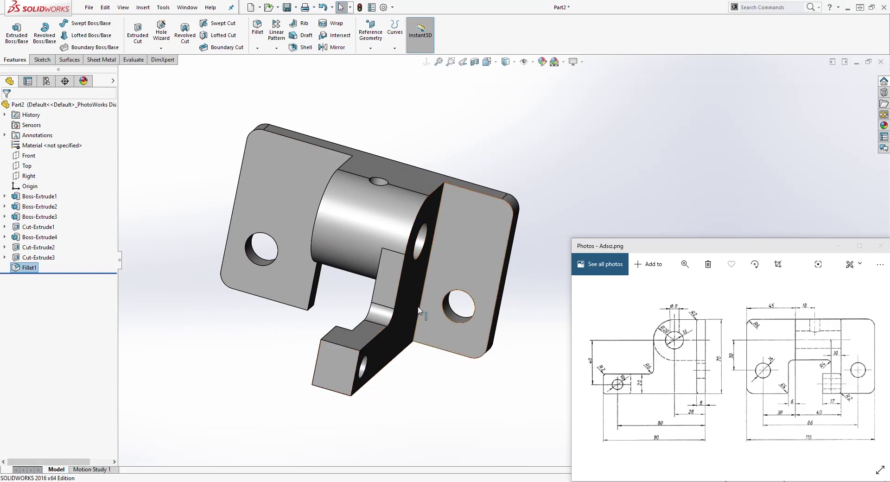
pyautogui.click(257, 28)
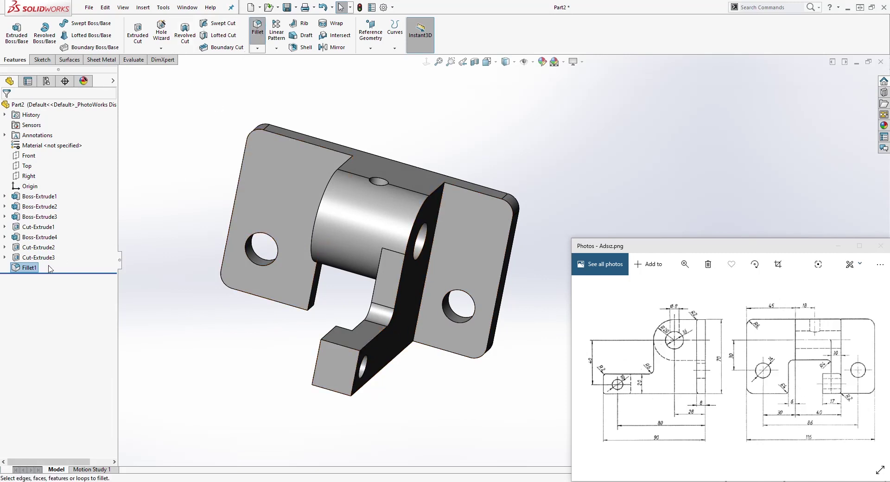
pyautogui.doubleClick(33, 275)
pyautogui.write('2')
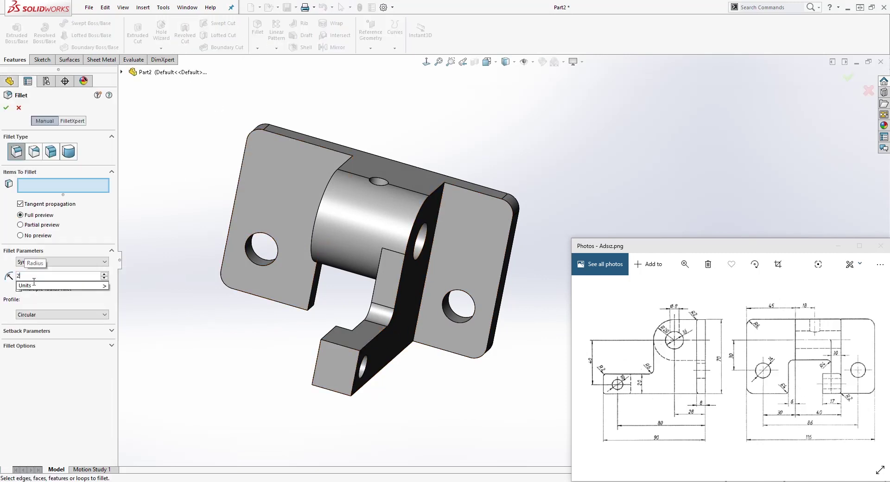
pyautogui.press('Return')
pyautogui.moveTo(445, 387); pyautogui.dragTo(407, 387, button='middle')
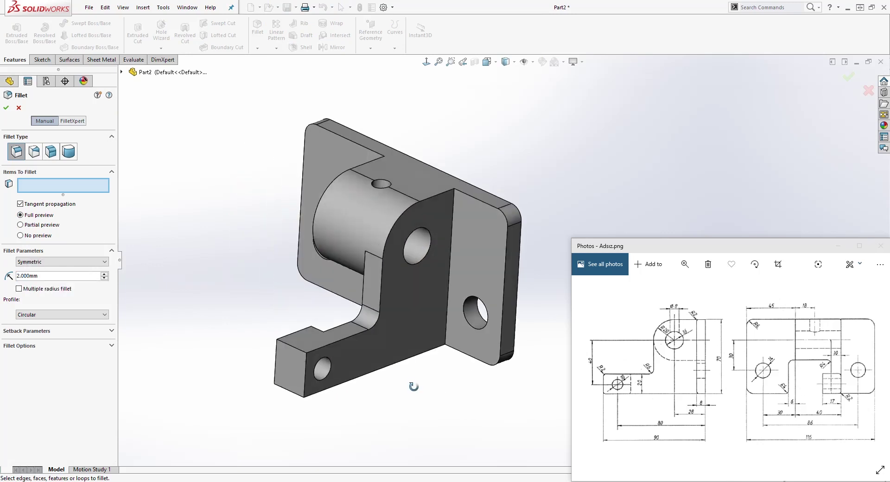
pyautogui.click(290, 348)
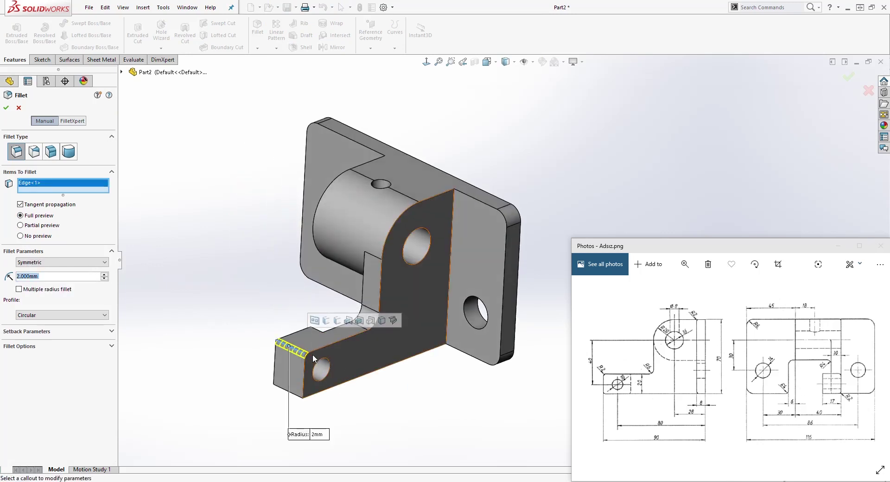
pyautogui.click(318, 349)
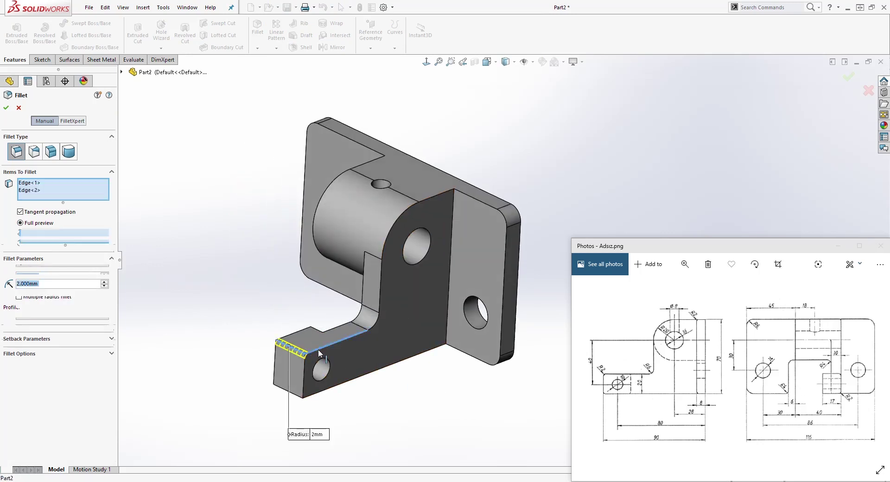
pyautogui.click(303, 376)
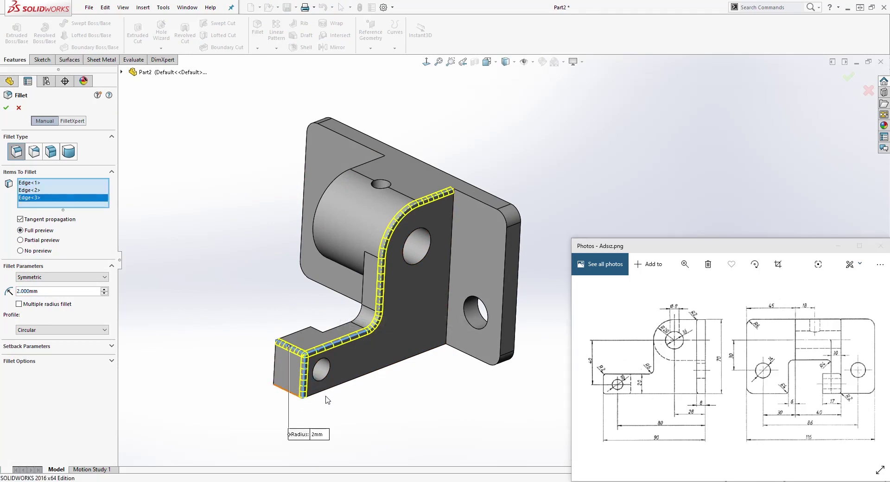
pyautogui.click(296, 397)
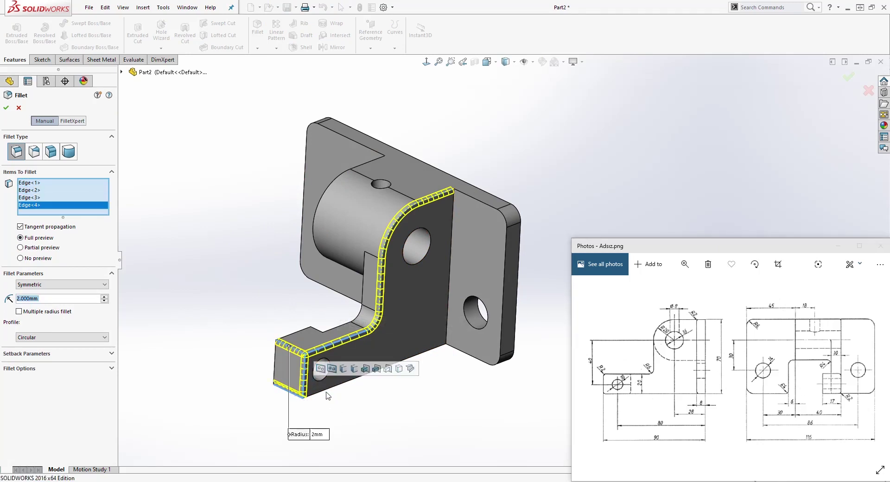
# Add the arm's lower outer edge, both outer junctions with the back plate, and the plate's front outline and notch side to the 2 mm fillet
pyautogui.click(333, 394)
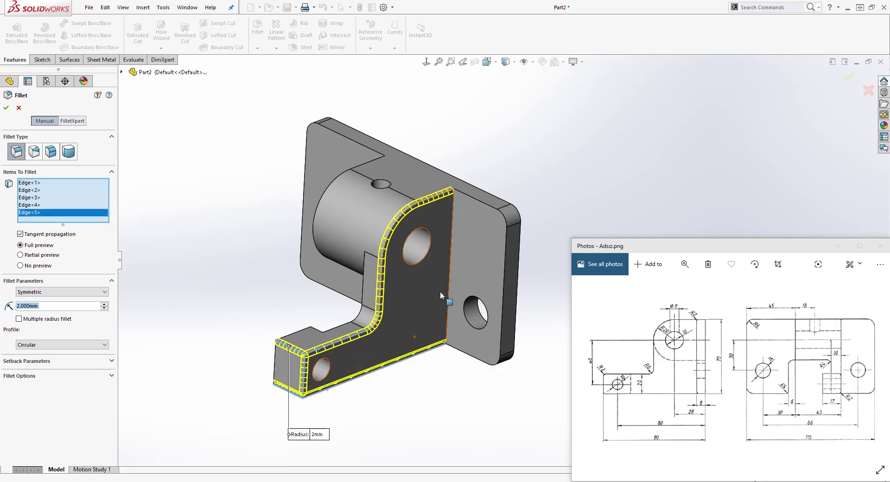
pyautogui.click(451, 230)
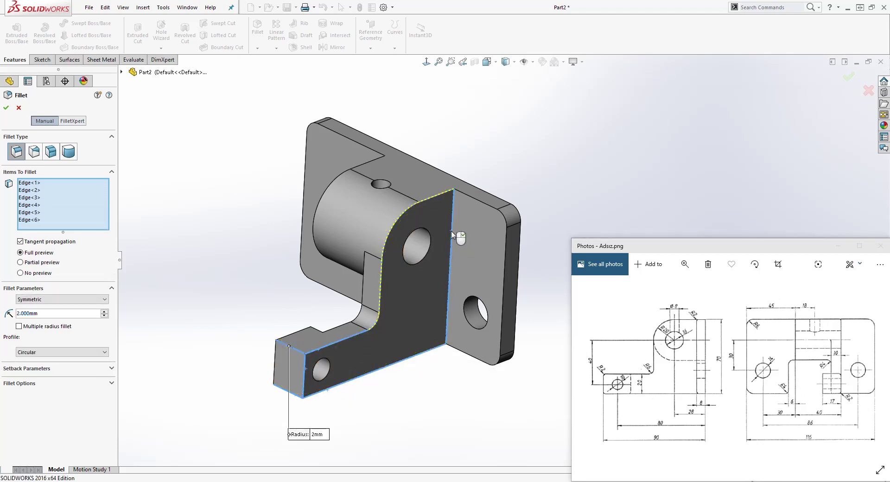
pyautogui.moveTo(452, 231); pyautogui.dragTo(529, 356, button='middle')
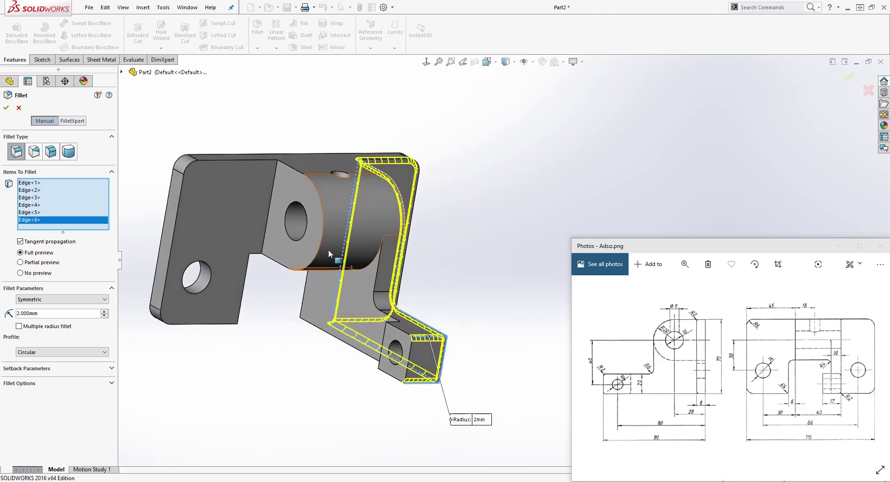
pyautogui.click(274, 182)
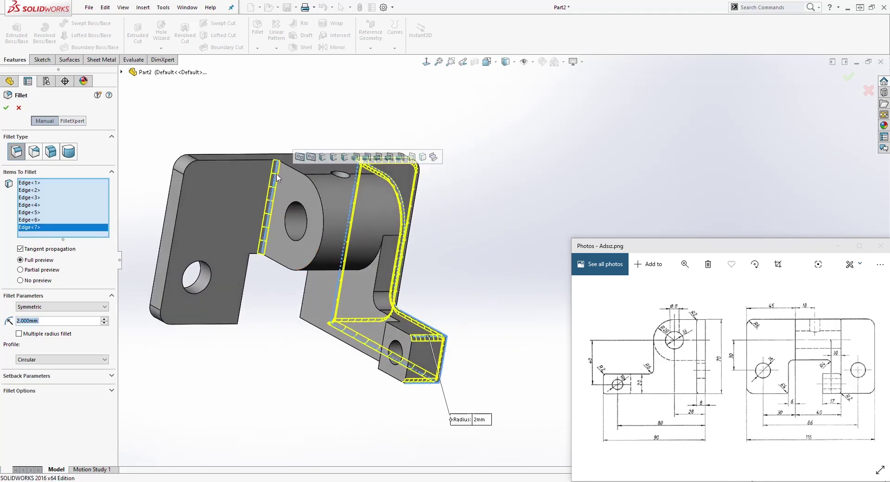
pyautogui.click(250, 161)
pyautogui.moveTo(257, 274); pyautogui.dragTo(273, 266, button='middle')
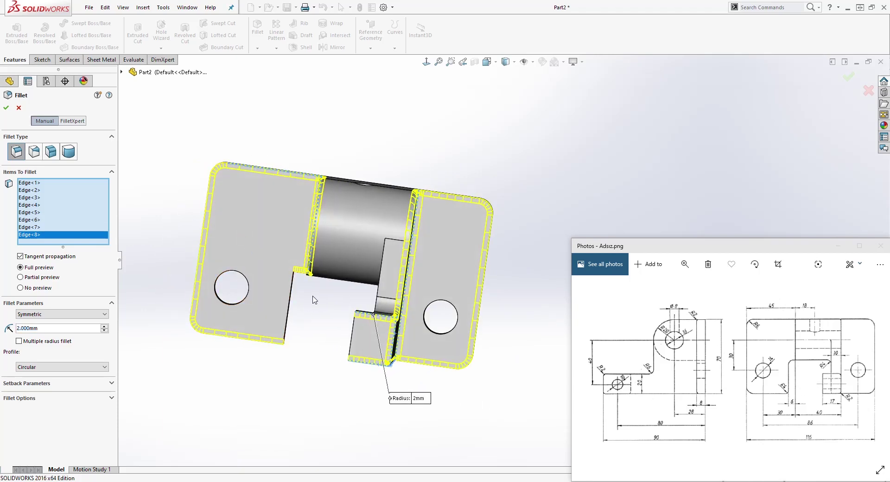
pyautogui.click(291, 299)
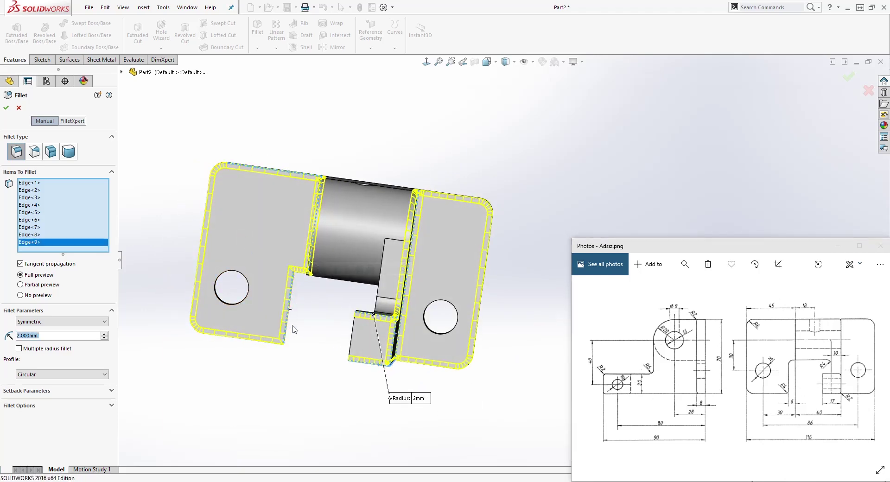
# Add the arm's inner edges along its upper side, beside its end block and along its underside to the 2 mm fillet and create it
pyautogui.moveTo(294, 338); pyautogui.dragTo(268, 397, button='middle')
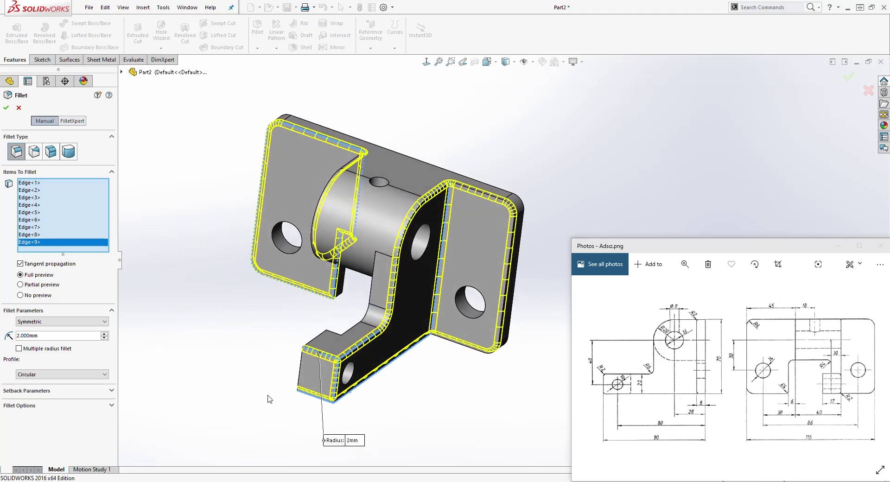
pyautogui.moveTo(390, 375); pyautogui.dragTo(413, 384, button='middle')
pyautogui.moveTo(409, 335); pyautogui.dragTo(392, 389, button='middle')
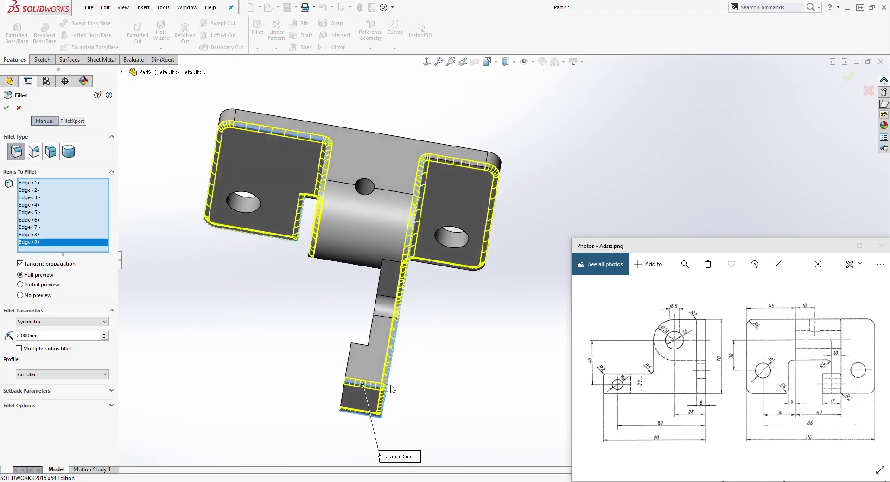
pyautogui.click(371, 335)
pyautogui.moveTo(371, 336); pyautogui.dragTo(486, 350, button='middle')
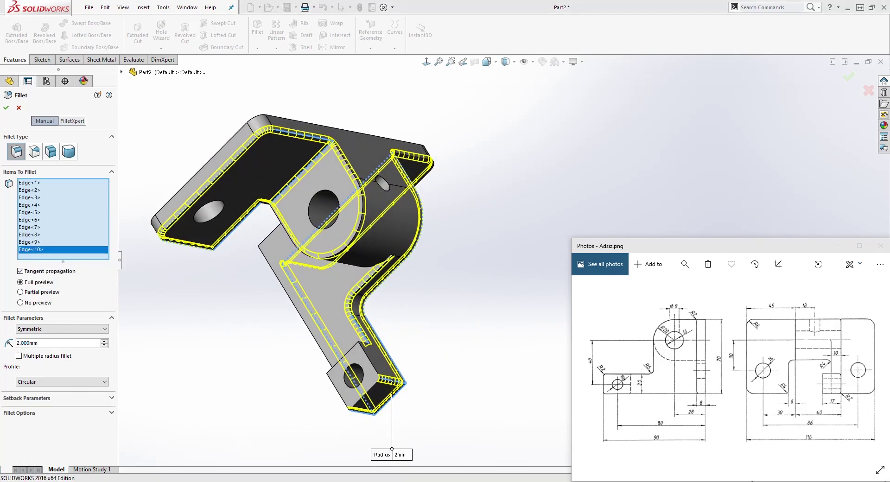
pyautogui.moveTo(465, 368); pyautogui.dragTo(420, 422, button='middle')
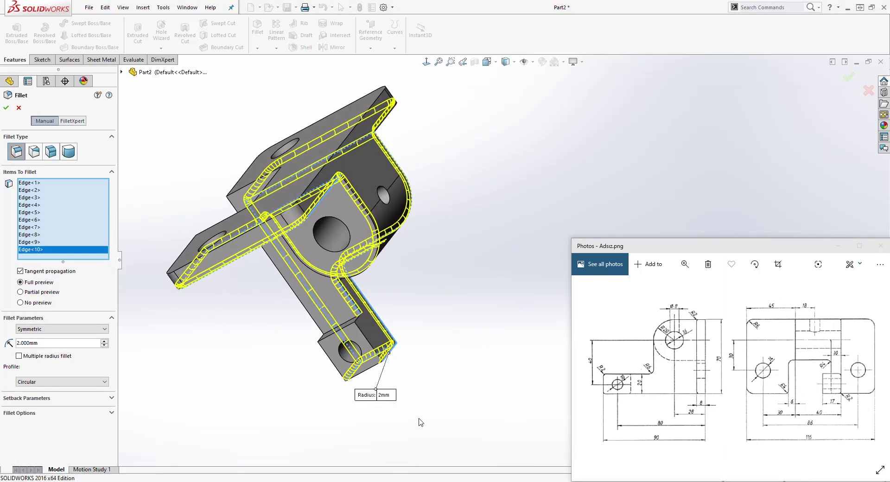
pyautogui.click(341, 326)
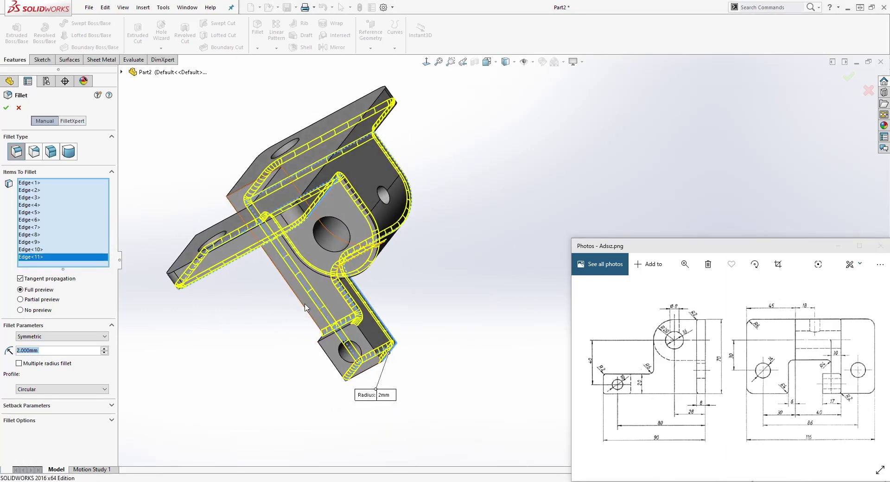
pyautogui.click(299, 302)
pyautogui.moveTo(285, 331); pyautogui.dragTo(482, 354, button='middle')
pyautogui.press('Return')
# Try to fillet the inner corner of the back plate's notch with a 4 mm radius
pyautogui.moveTo(344, 337); pyautogui.dragTo(303, 412, button='middle')
pyautogui.moveTo(303, 354); pyautogui.dragTo(319, 369, button='middle')
pyautogui.click(256, 33)
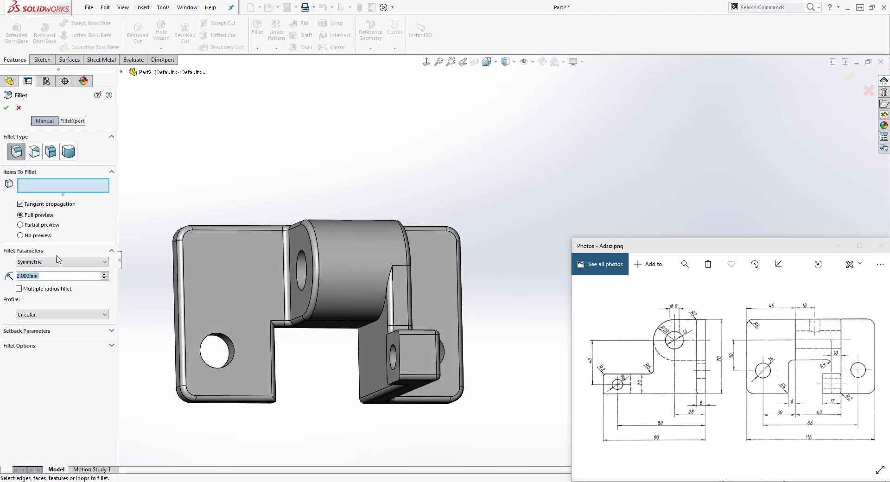
pyautogui.write('4')
pyautogui.press('Return')
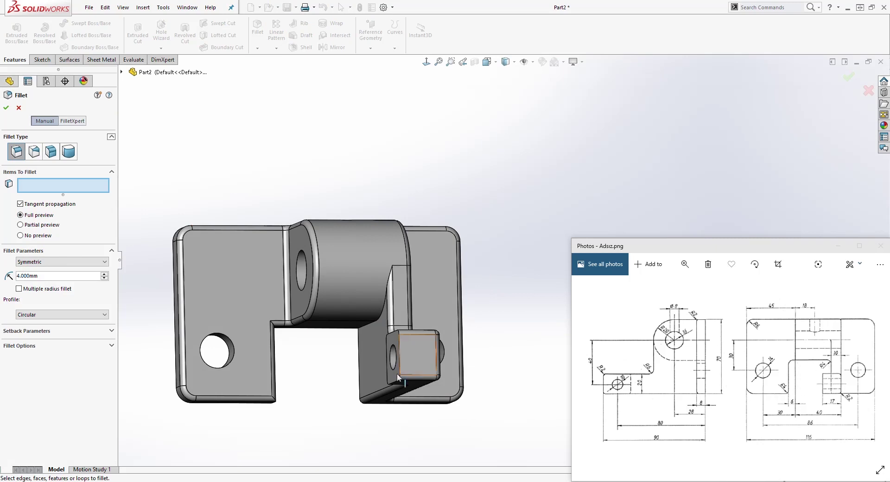
pyautogui.moveTo(234, 344); pyautogui.dragTo(268, 348, button='middle')
pyautogui.scroll(-3, 325, 359)
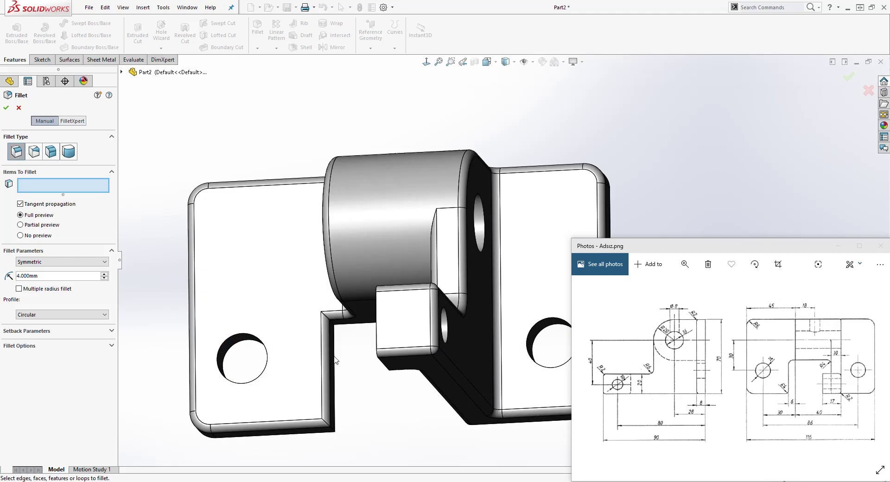
pyautogui.click(333, 327)
pyautogui.press('Return')
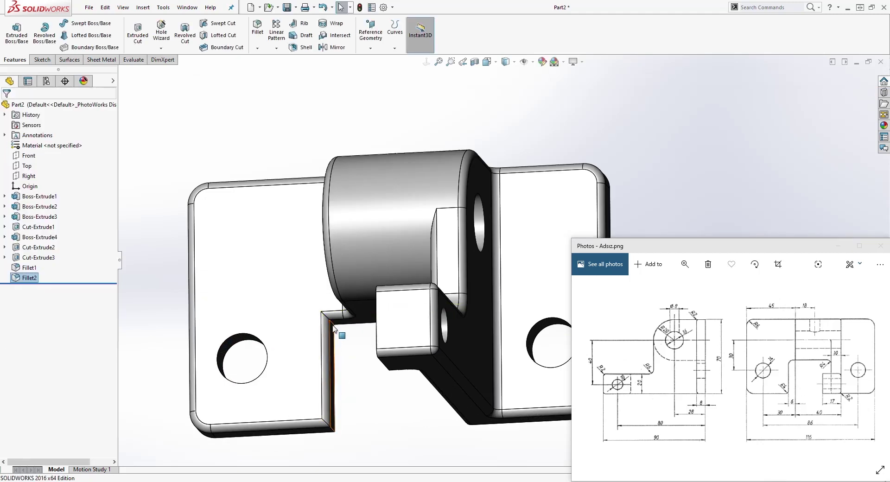
# Set up the 4 mm fillet on the back plate notch's inner corner and on the plate's lower corner at the notch
pyautogui.click(257, 26)
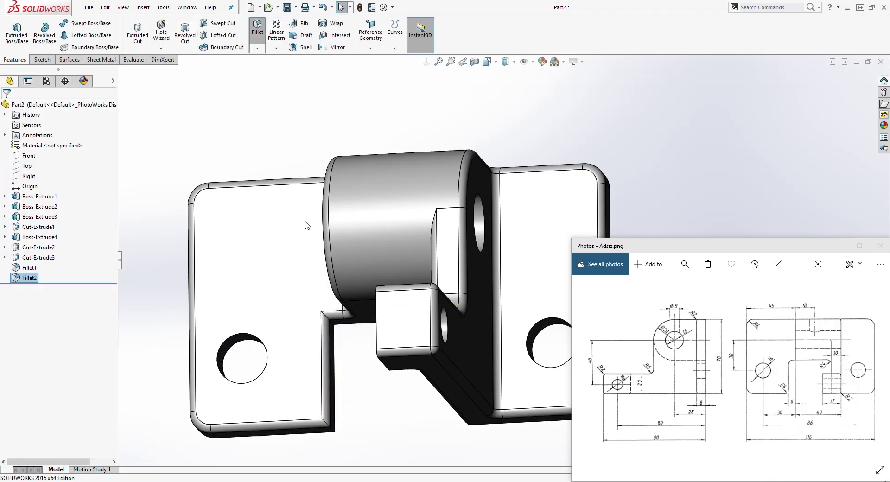
pyautogui.scroll(-5, 331, 323)
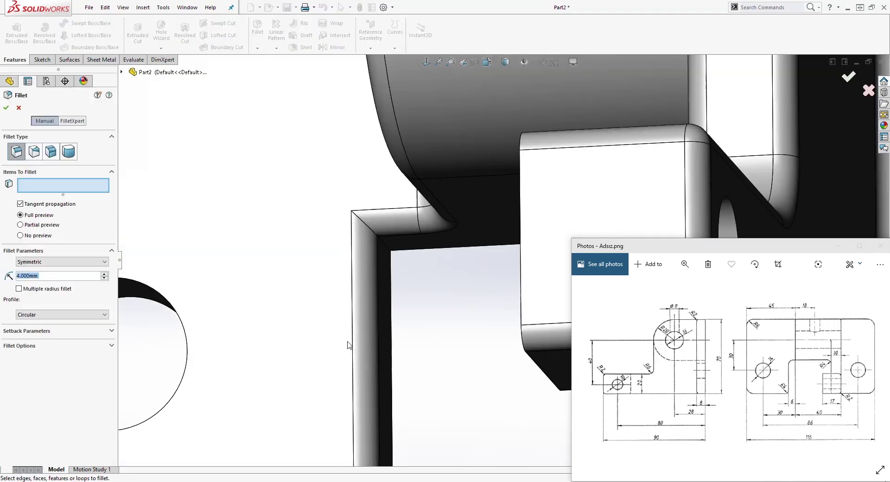
pyautogui.click(385, 243)
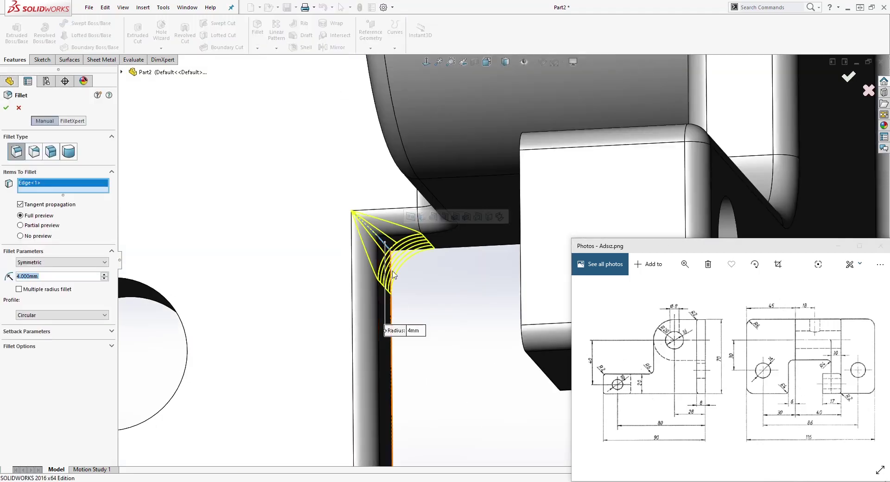
pyautogui.scroll(5, 441, 347)
pyautogui.scroll(-8, 492, 341)
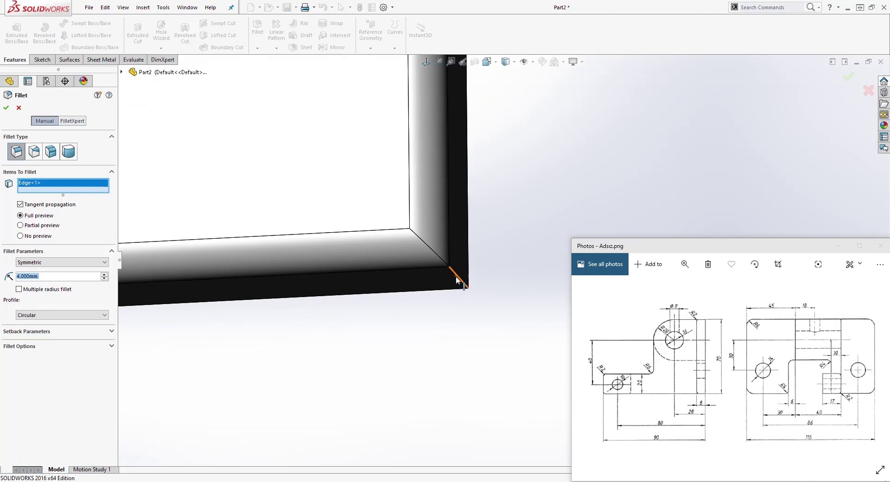
pyautogui.click(456, 279)
pyautogui.scroll(5, 459, 285)
pyautogui.moveTo(481, 204); pyautogui.dragTo(533, 177, button='middle')
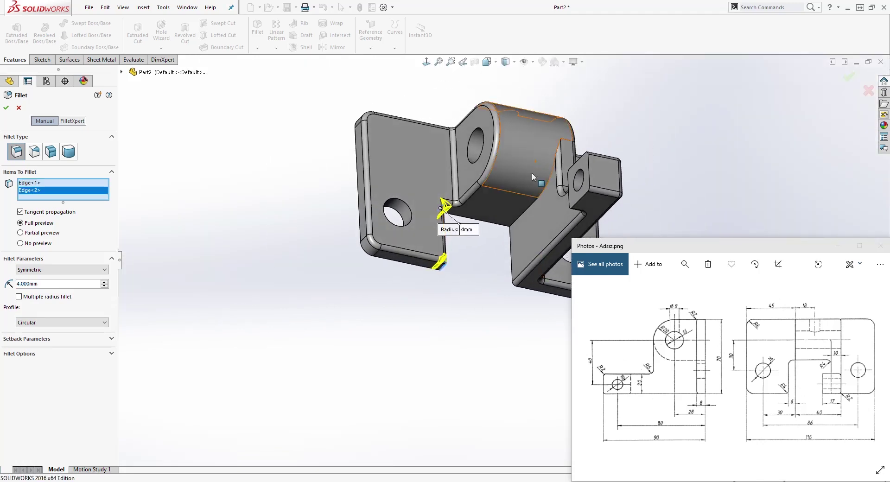
# Add the edge where the rounded body's underside meets the arm's inner face to the 4 mm fillet and create it
pyautogui.click(519, 222)
pyautogui.moveTo(519, 222); pyautogui.dragTo(504, 273, button='middle')
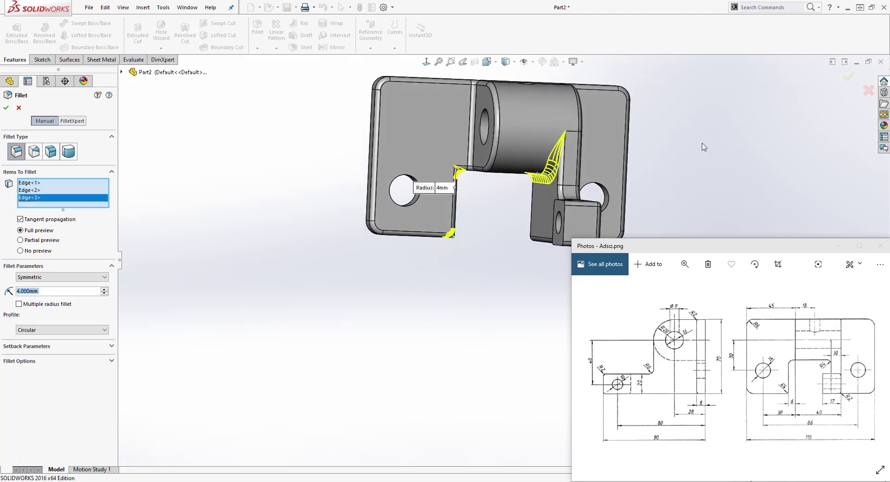
pyautogui.scroll(-3, 703, 147)
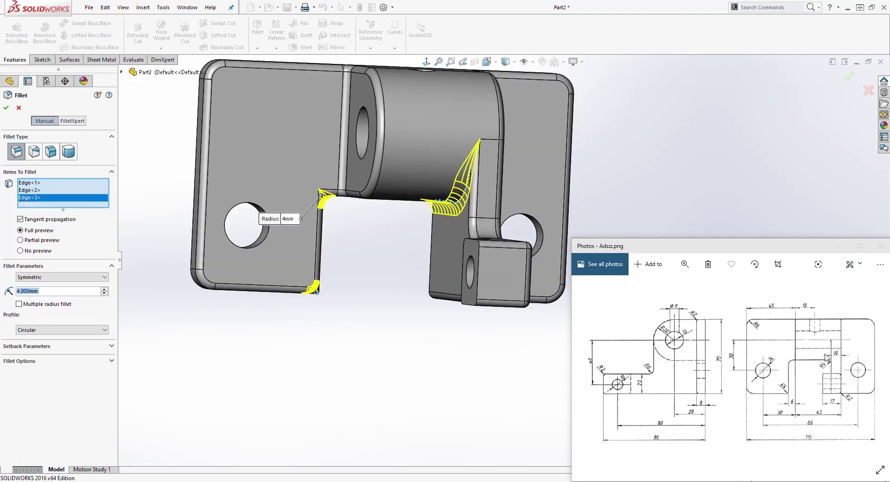
pyautogui.click(6, 109)
# Check the filleted part's front and right views against the reference drawing
pyautogui.scroll(5, 499, 198)
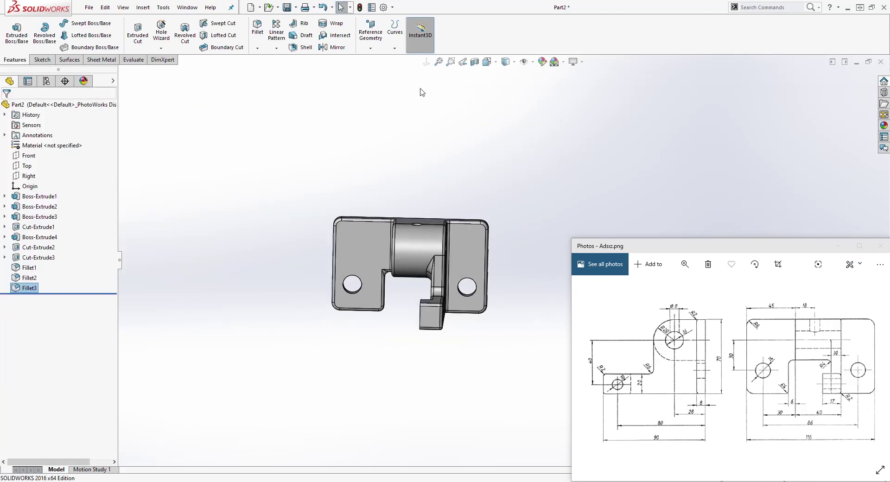
pyautogui.click(426, 63)
pyautogui.scroll(-3, 630, 200)
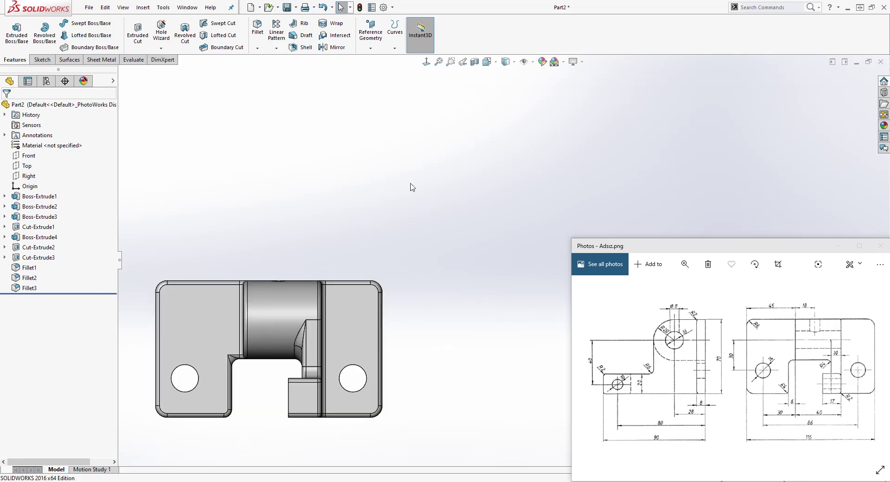
pyautogui.hotkey('ctrl', '4')
pyautogui.scroll(5, 737, 165)
pyautogui.scroll(-4, 456, 347)
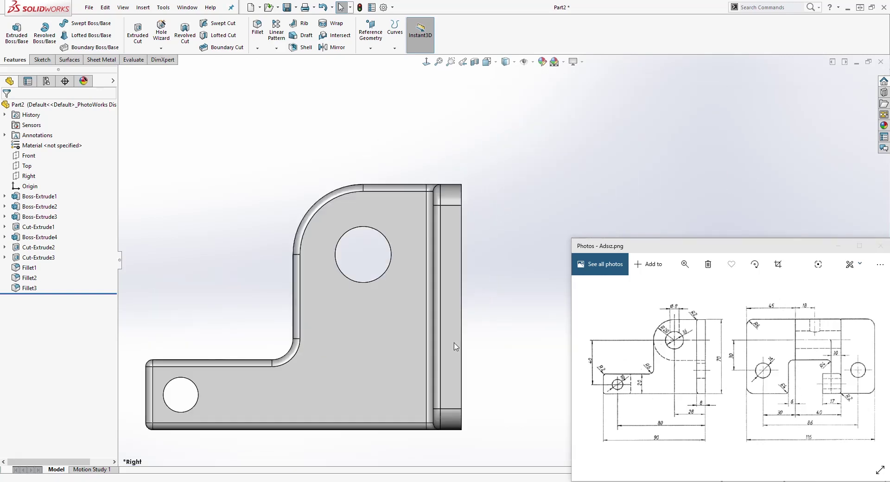
pyautogui.scroll(-3, 455, 347)
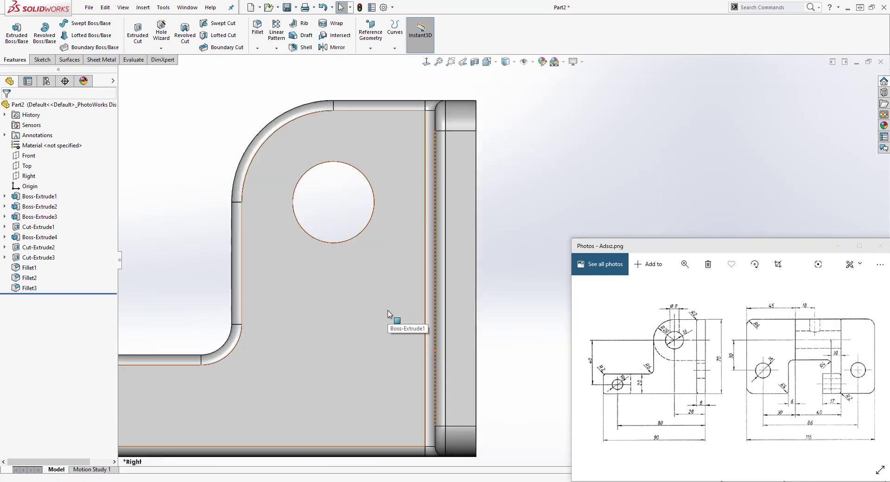
pyautogui.scroll(1, 404, 316)
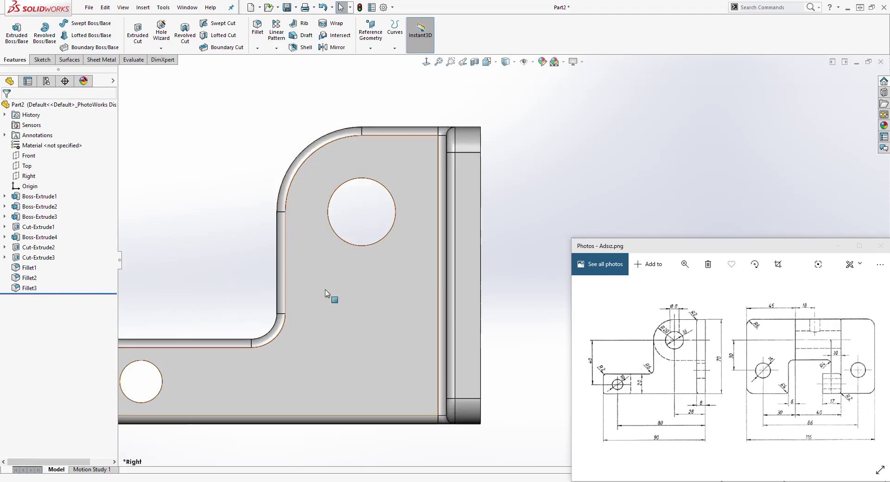
pyautogui.scroll(3, 448, 274)
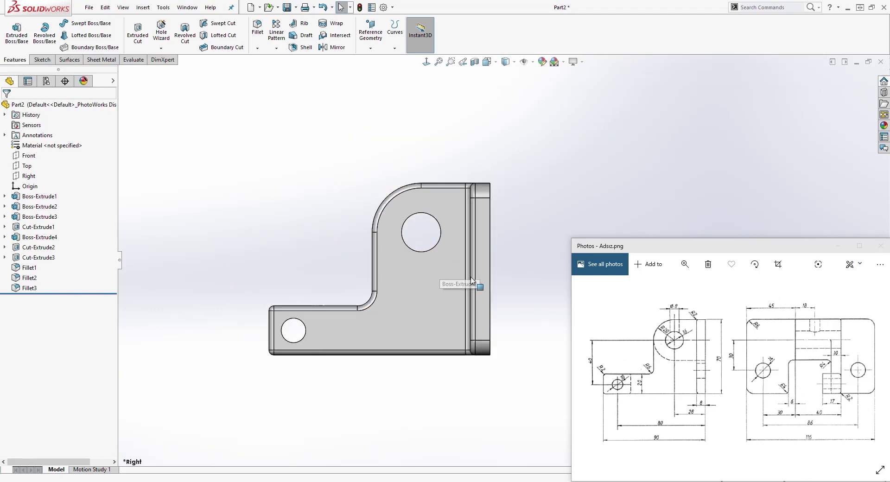
pyautogui.scroll(-1, 492, 298)
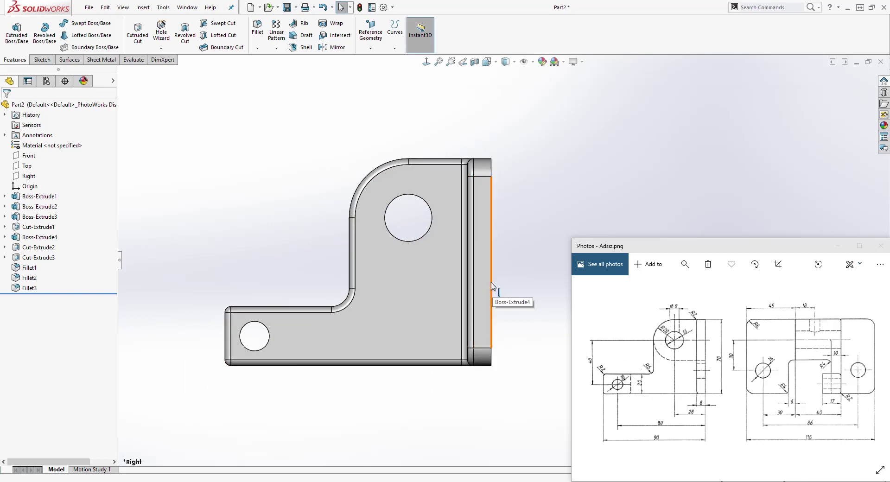